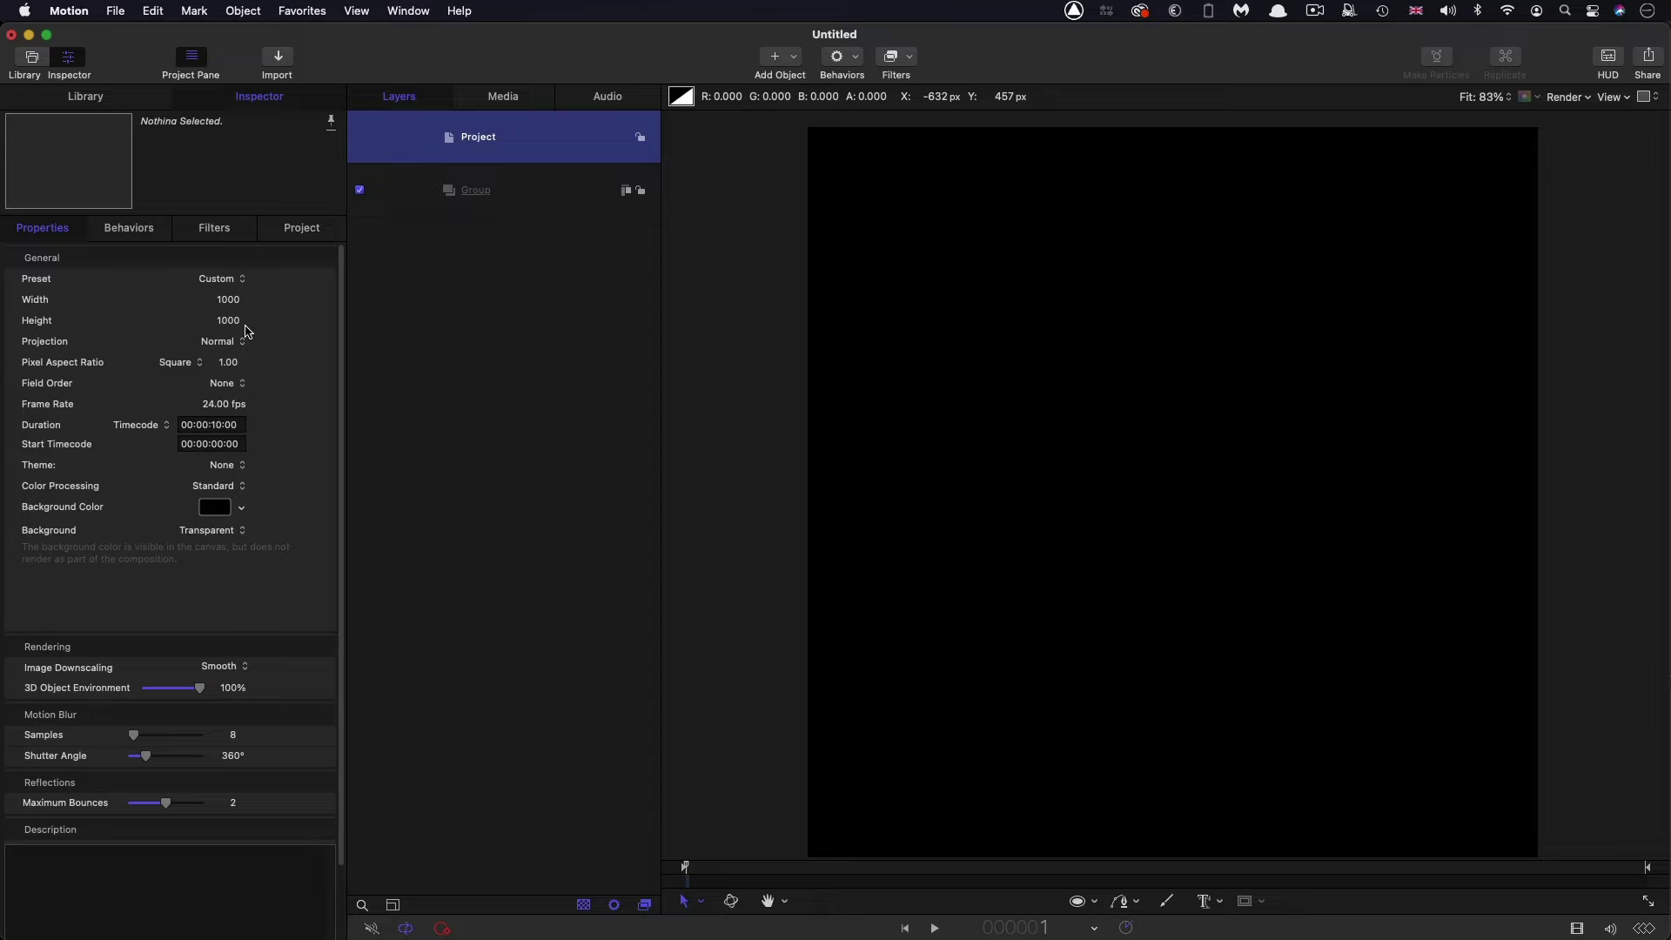
# - Draw a large white circle inside the group and reset its transform to centre it
pyautogui.click(499, 208)
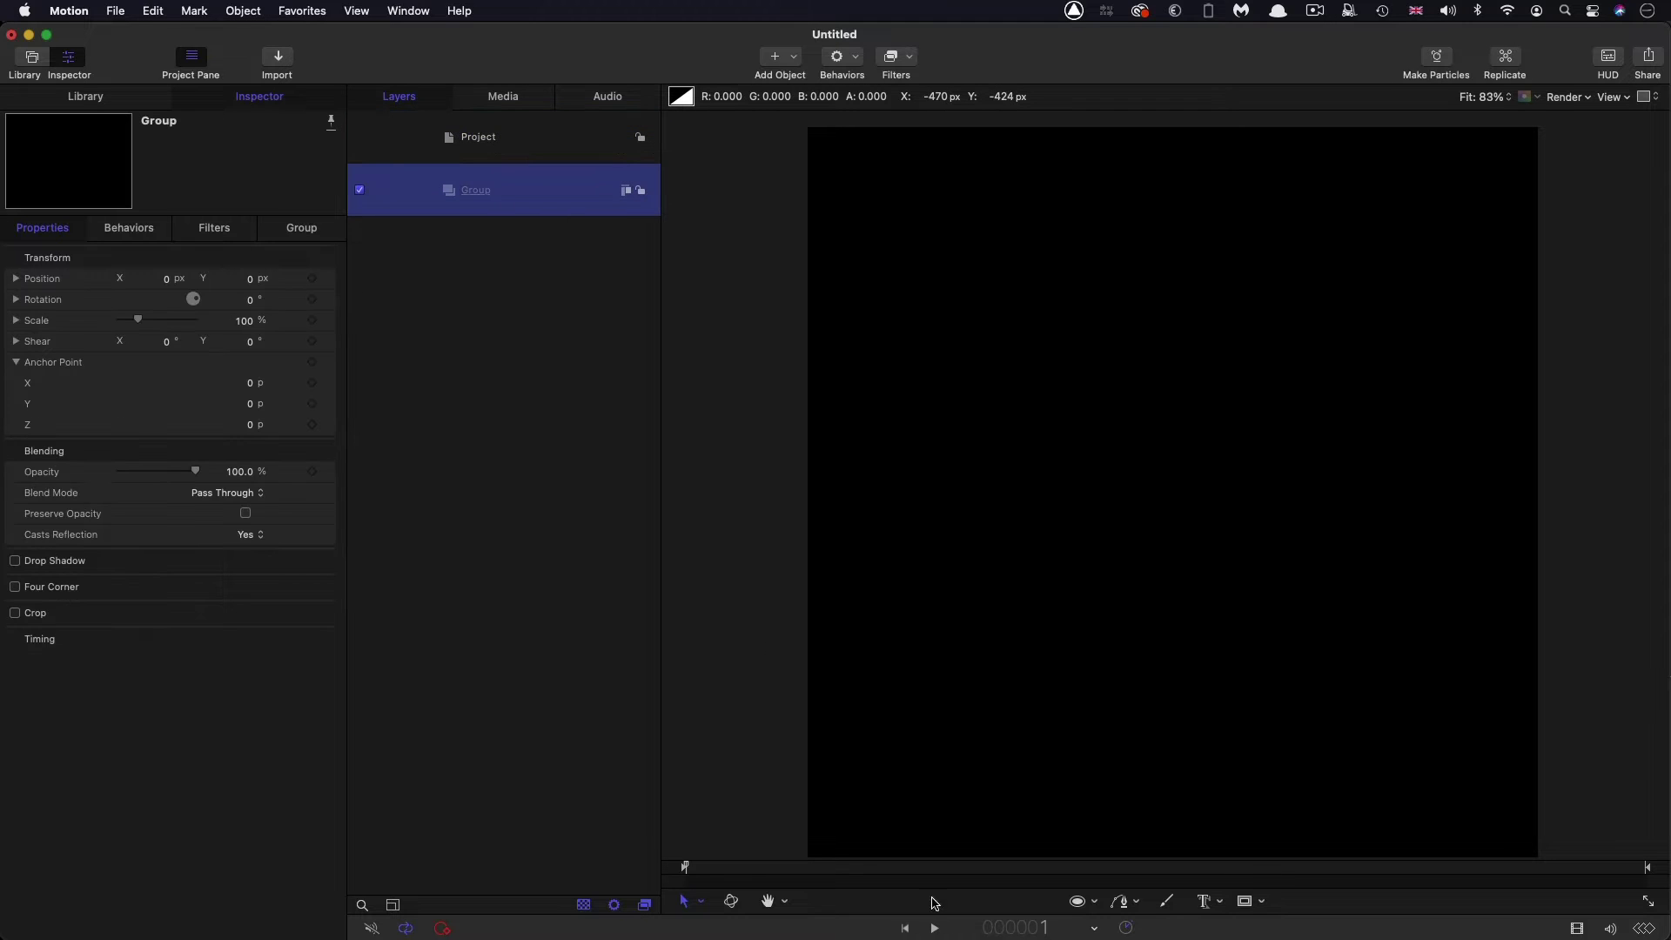
pyautogui.click(1079, 901)
pyautogui.moveTo(1139, 456); pyautogui.dragTo(1011, 618)
pyautogui.rightClick(142, 261)
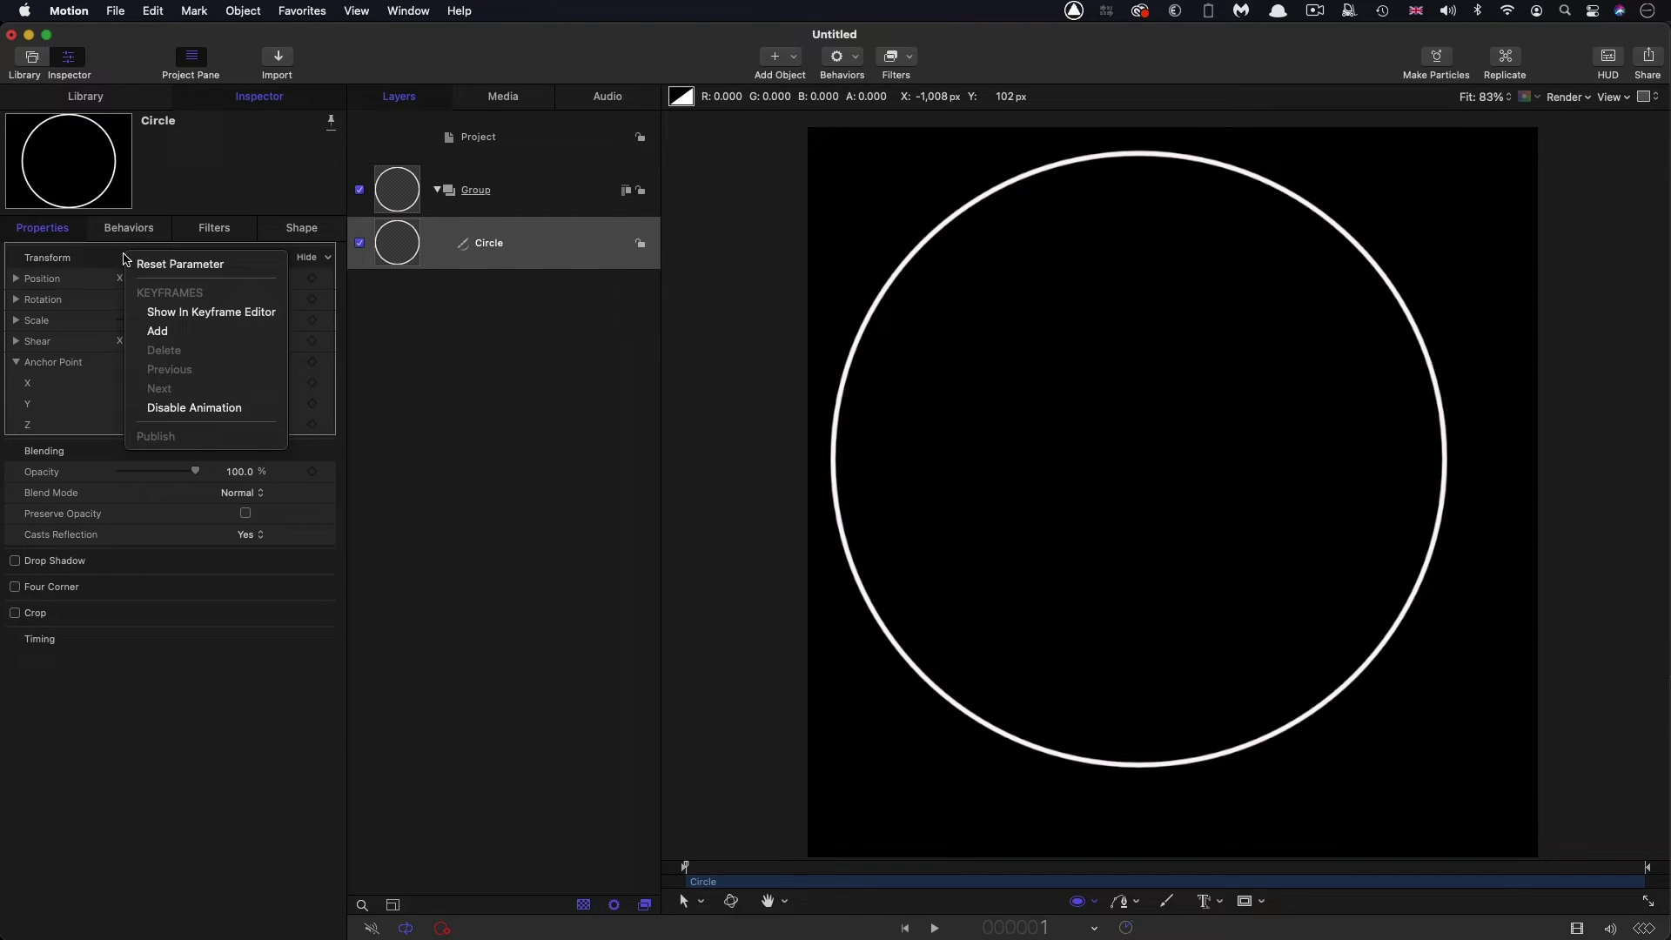
pyautogui.click(144, 263)
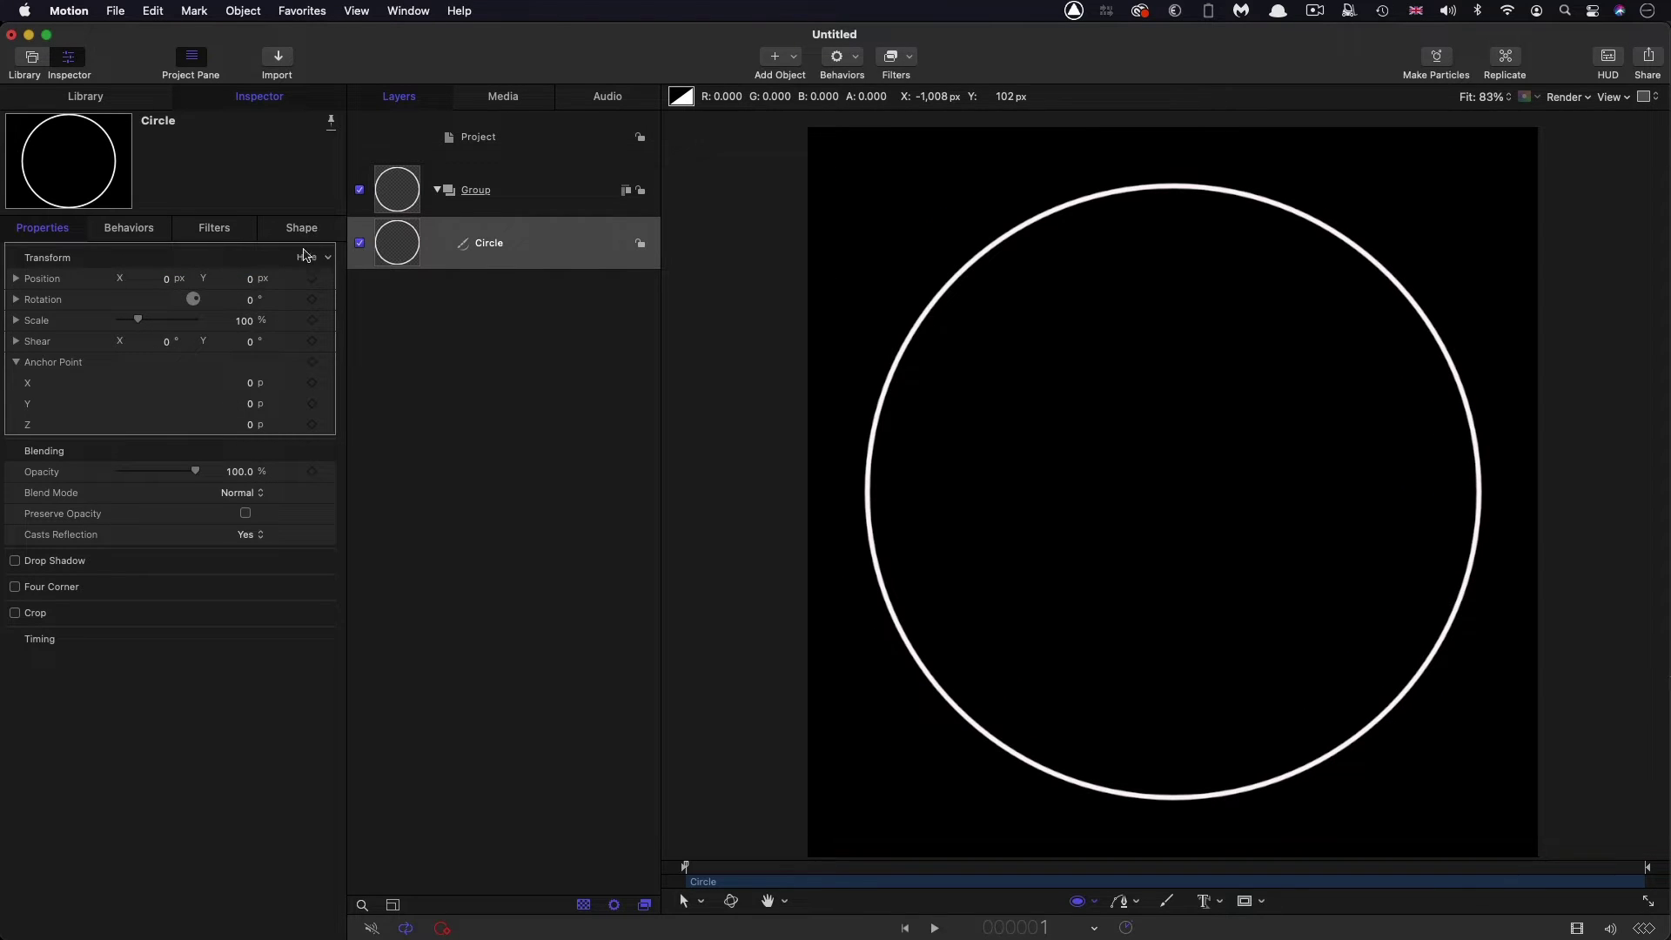
# - Duplicate the circle twice, shrinking the copies' radii to about 322 and 206
pyautogui.click(302, 228)
pyautogui.click(237, 254)
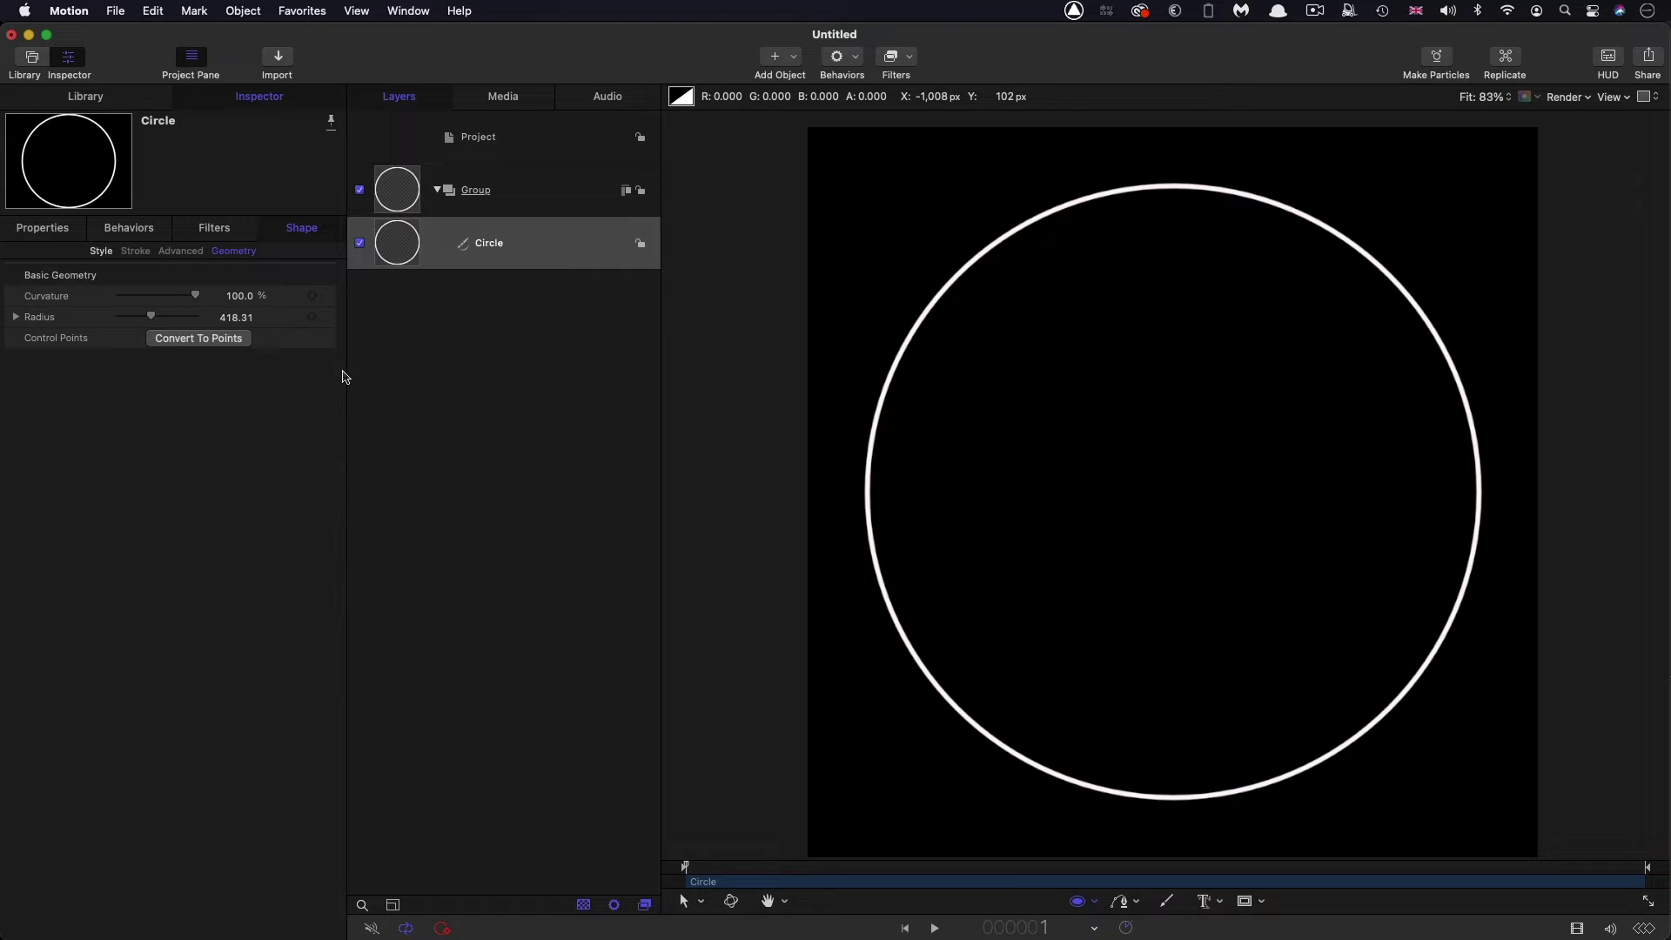
pyautogui.press('super+d')
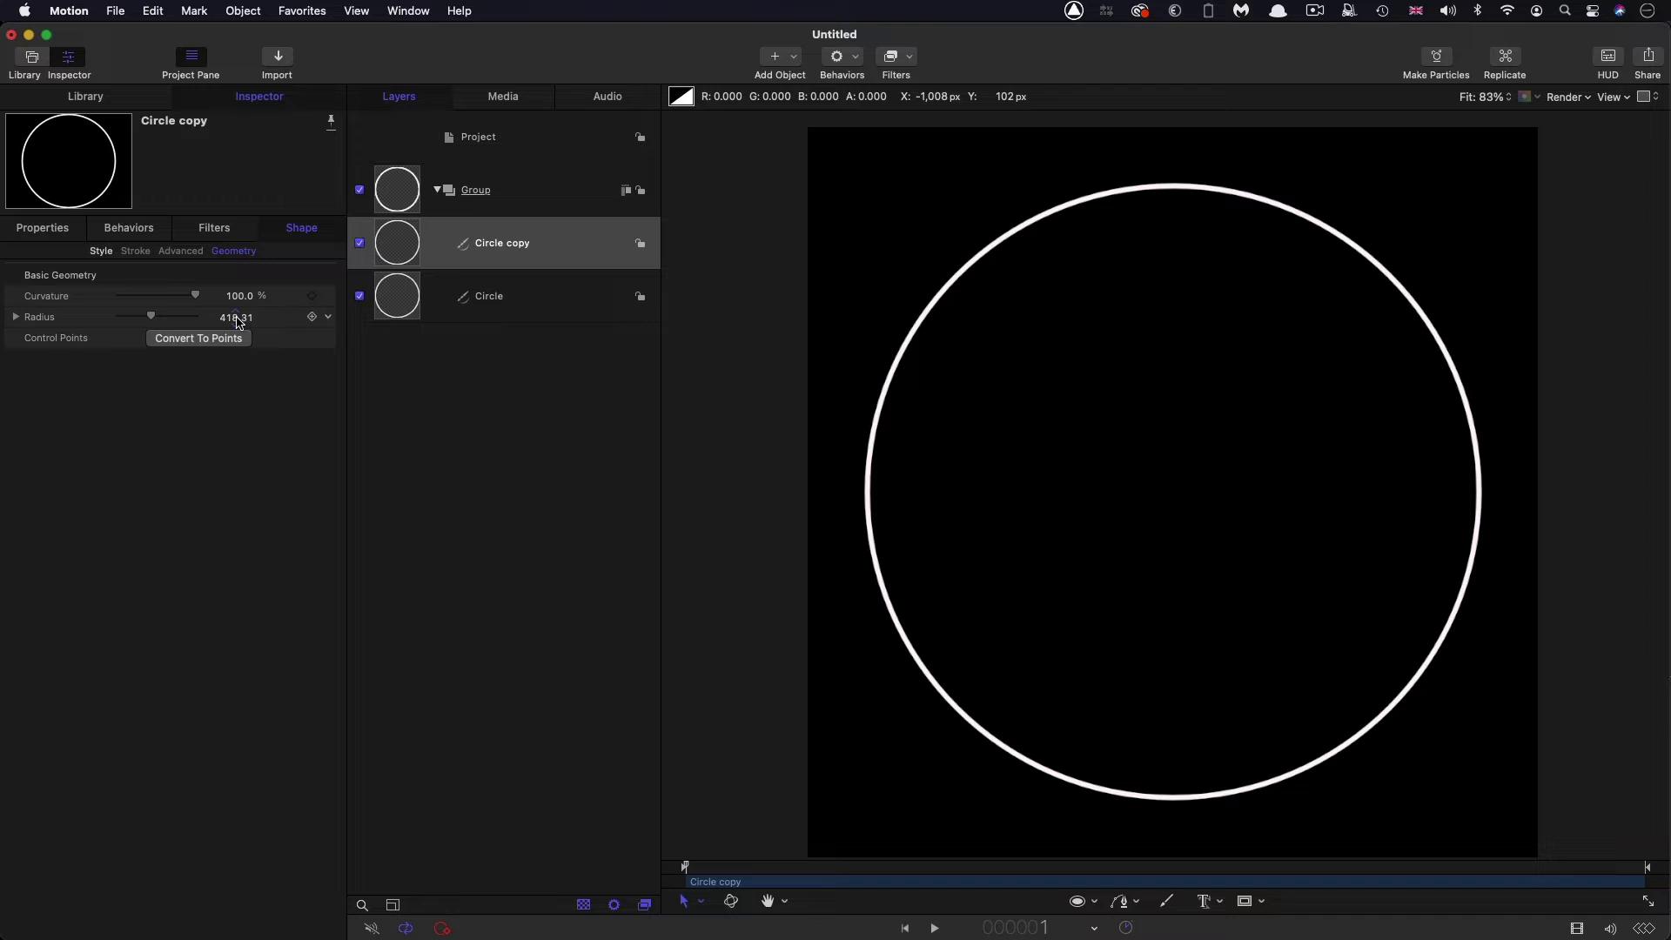
pyautogui.moveTo(239, 318)
pyautogui.mouseDown()
pyautogui.moveTo(209, 318)
pyautogui.moveTo(244, 317)
pyautogui.mouseUp()
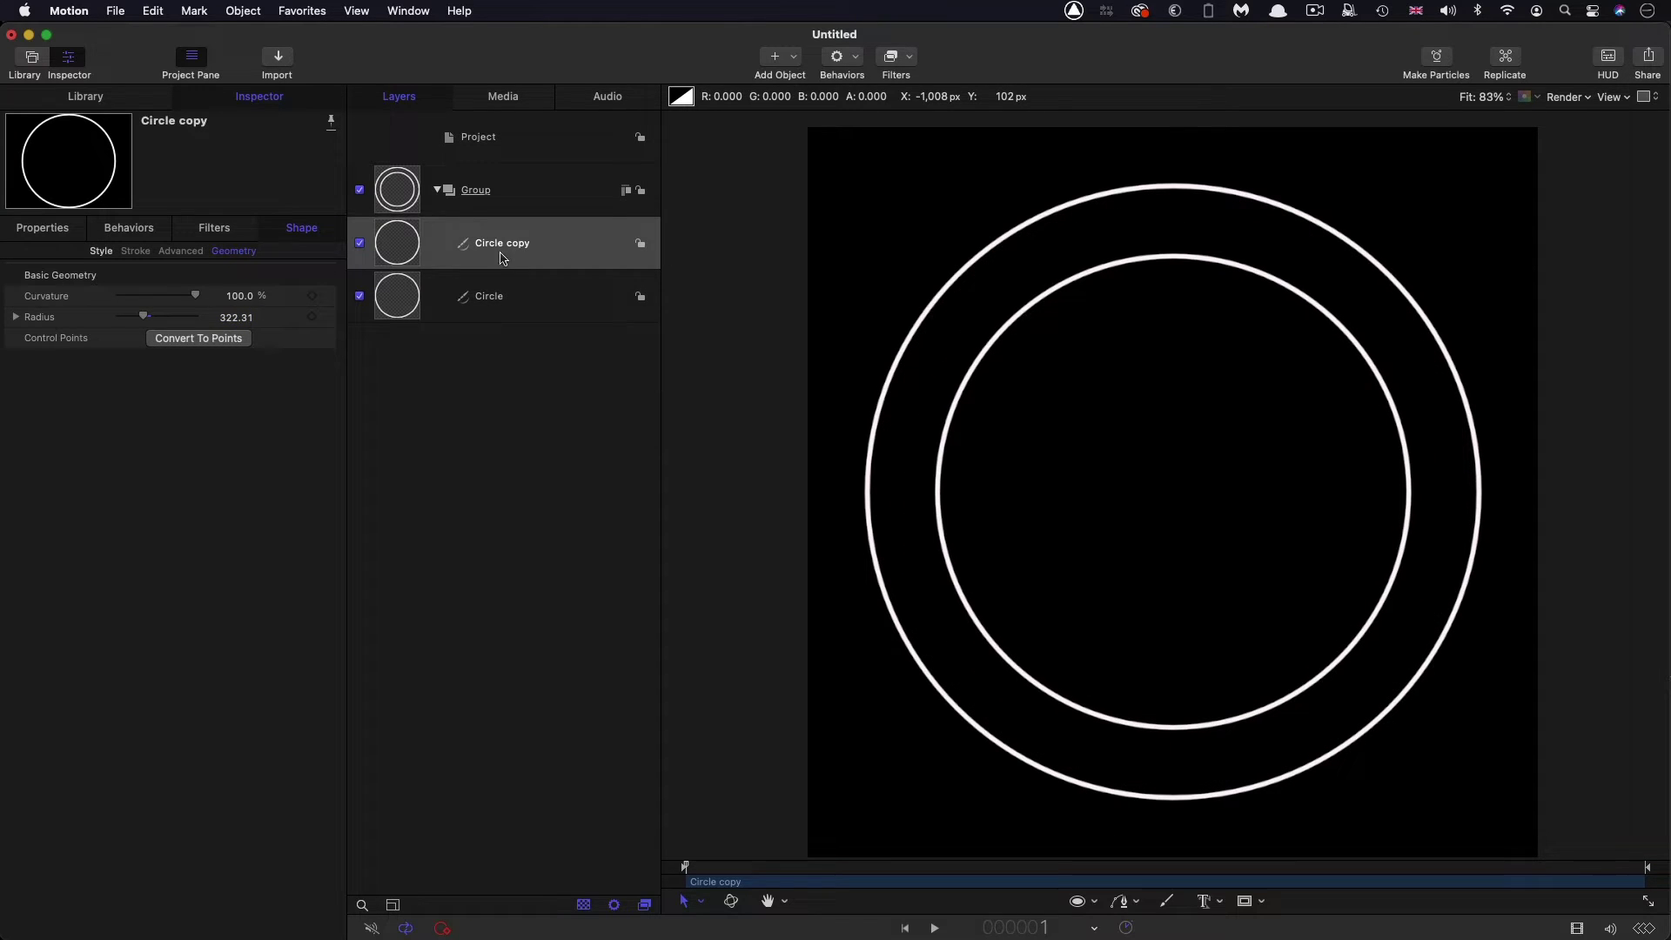
pyautogui.rightClick(397, 231)
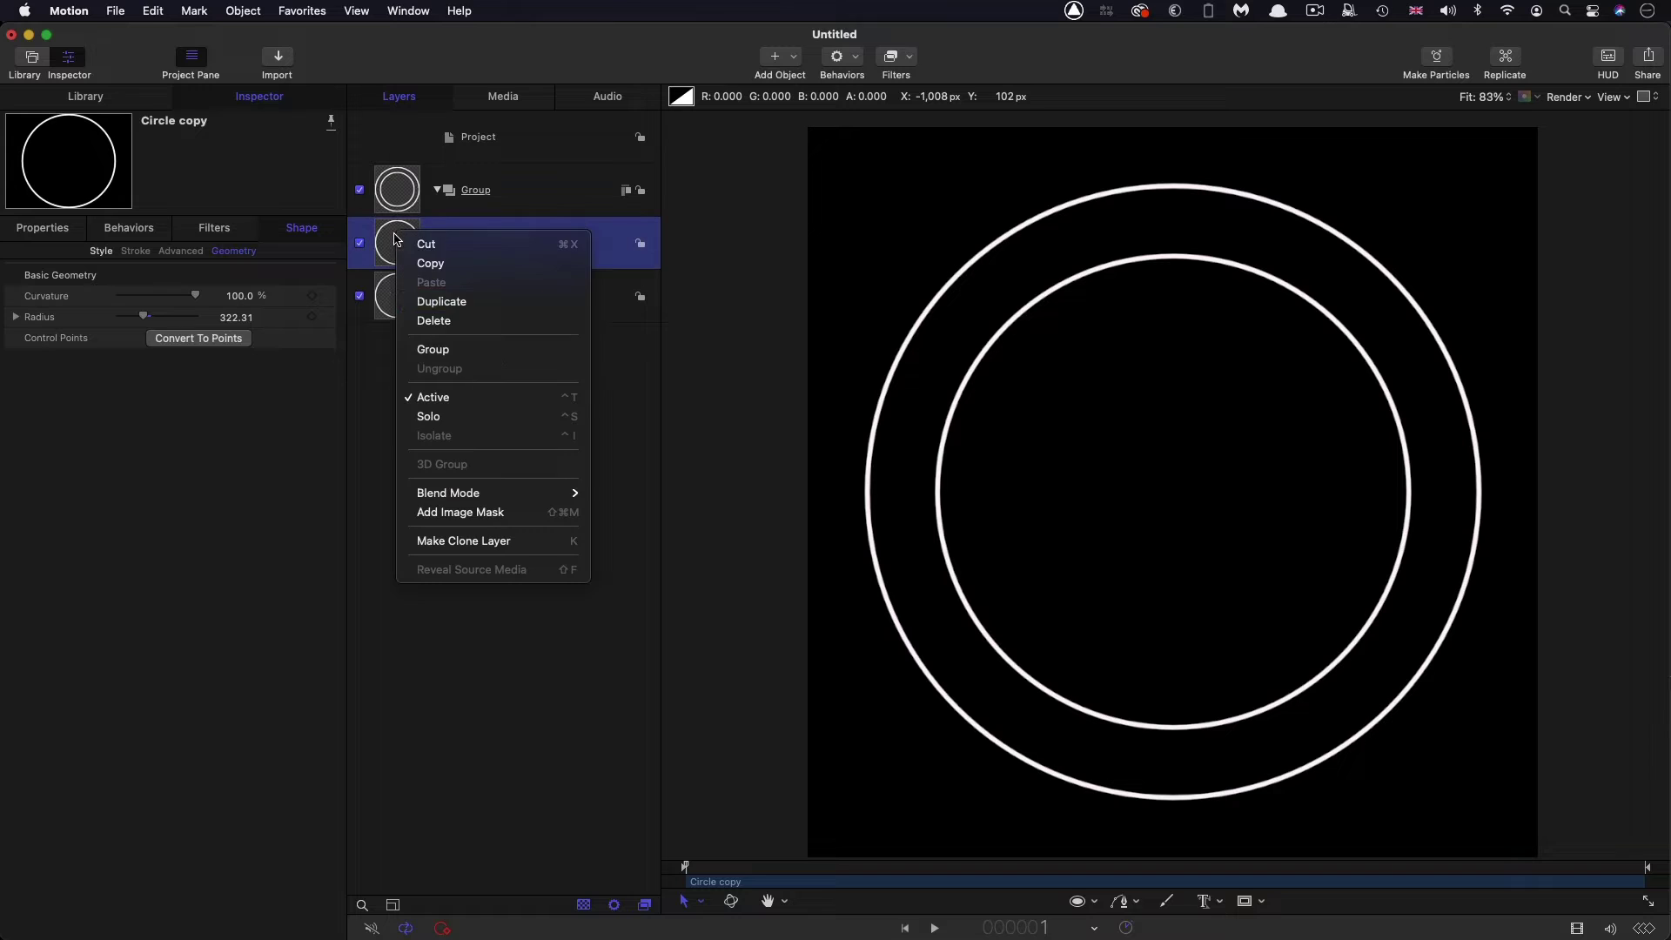
pyautogui.click(453, 309)
pyautogui.moveTo(236, 317); pyautogui.dragTo(219, 317)
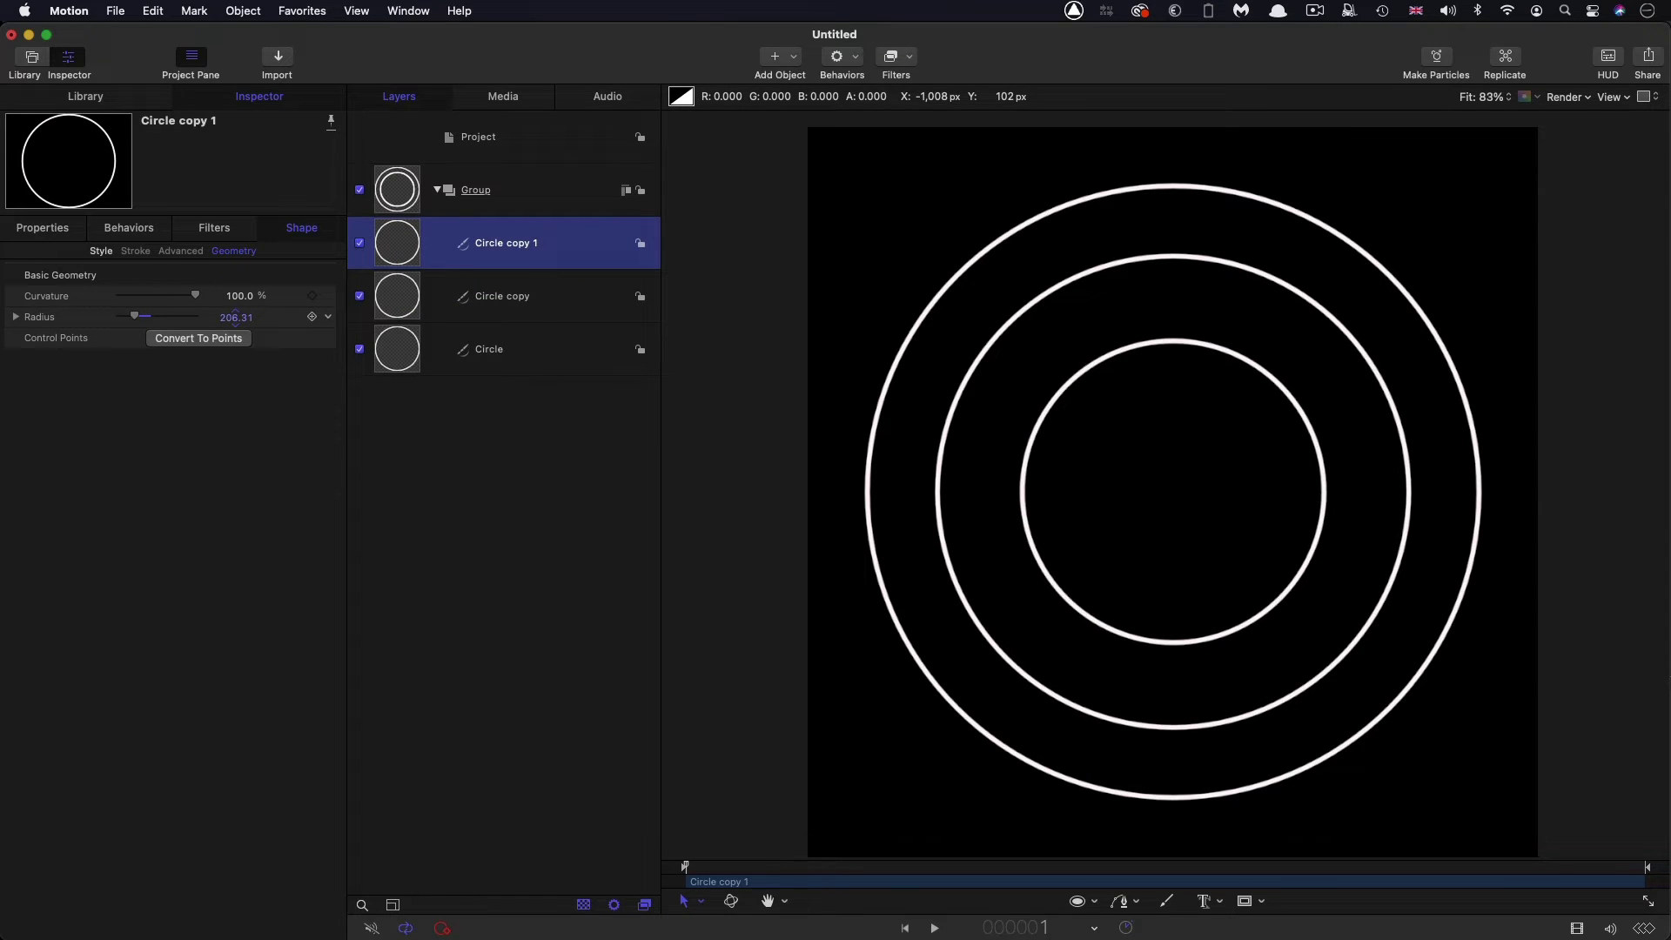
pyautogui.click(412, 202)
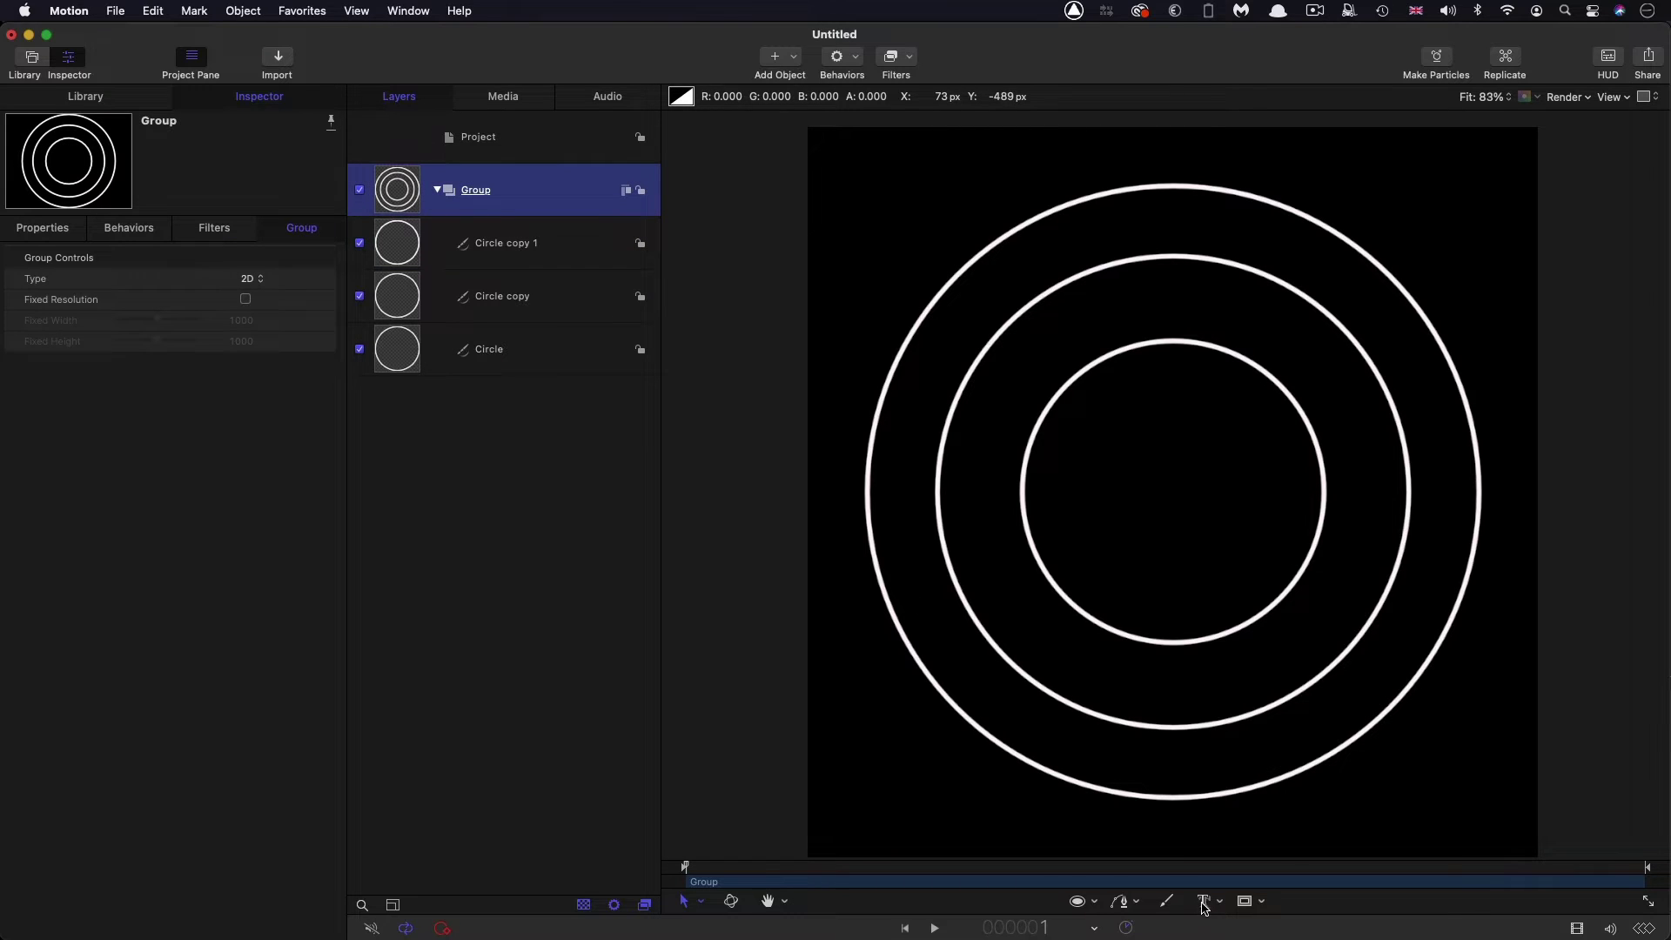
# - Add a text layer reading 'EMERGENCY SYSTEMS DIAGNOISTICS' to the canvas
pyautogui.click(1204, 903)
pyautogui.click(1015, 261)
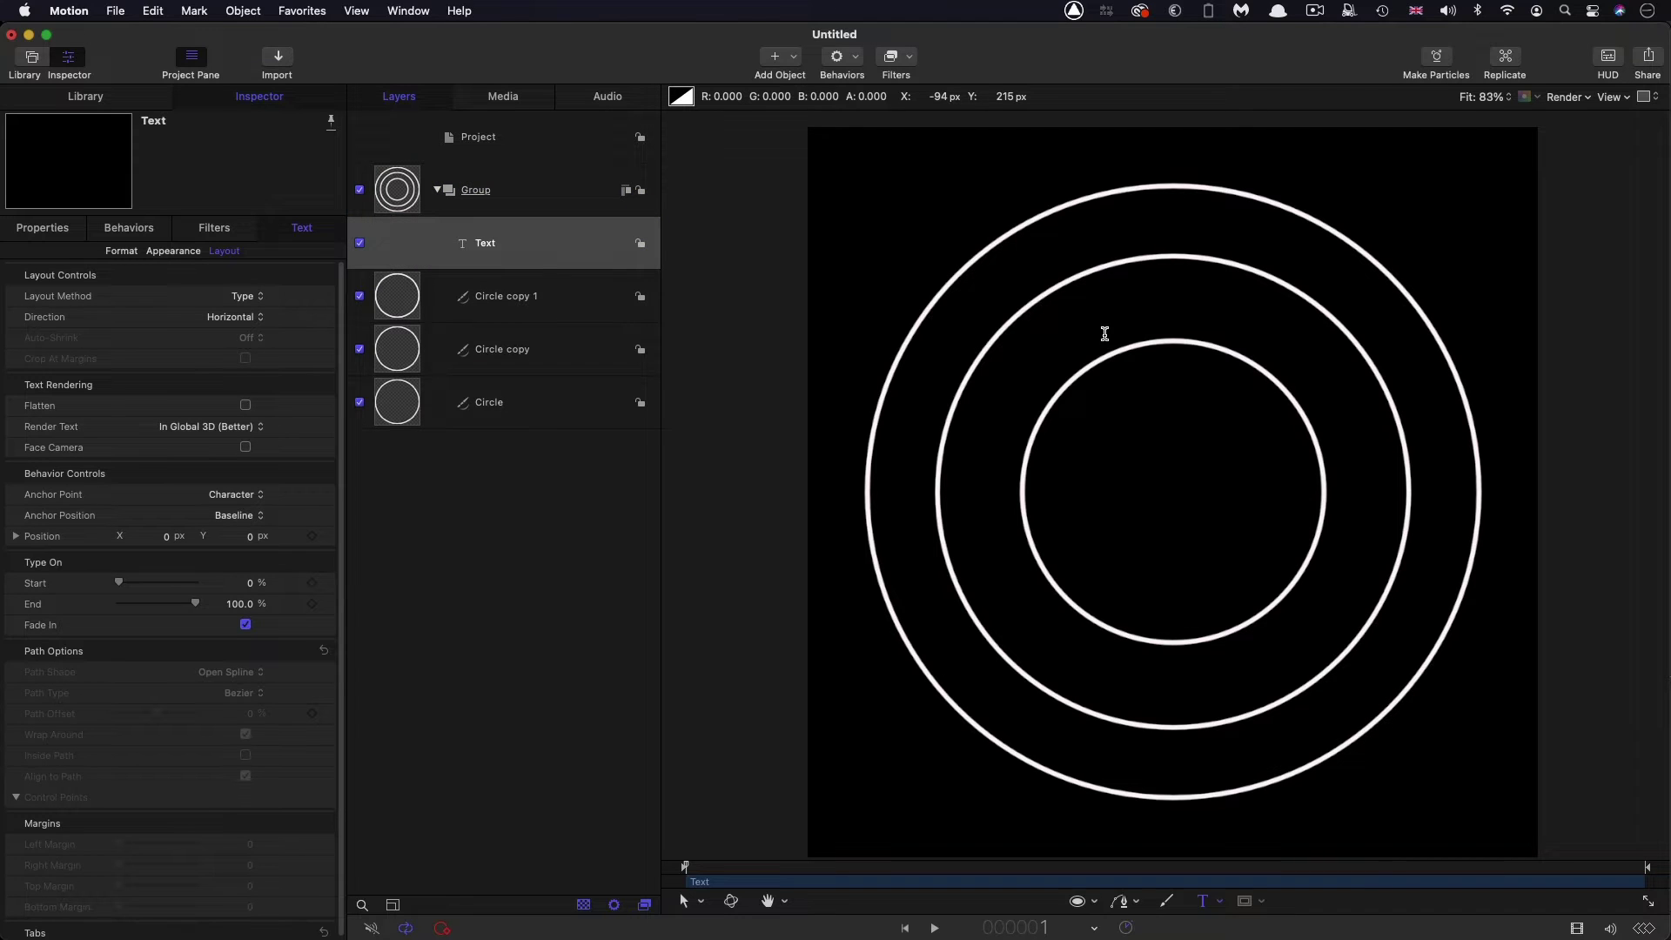
pyautogui.write('EMERGENCY SYSTEMS')
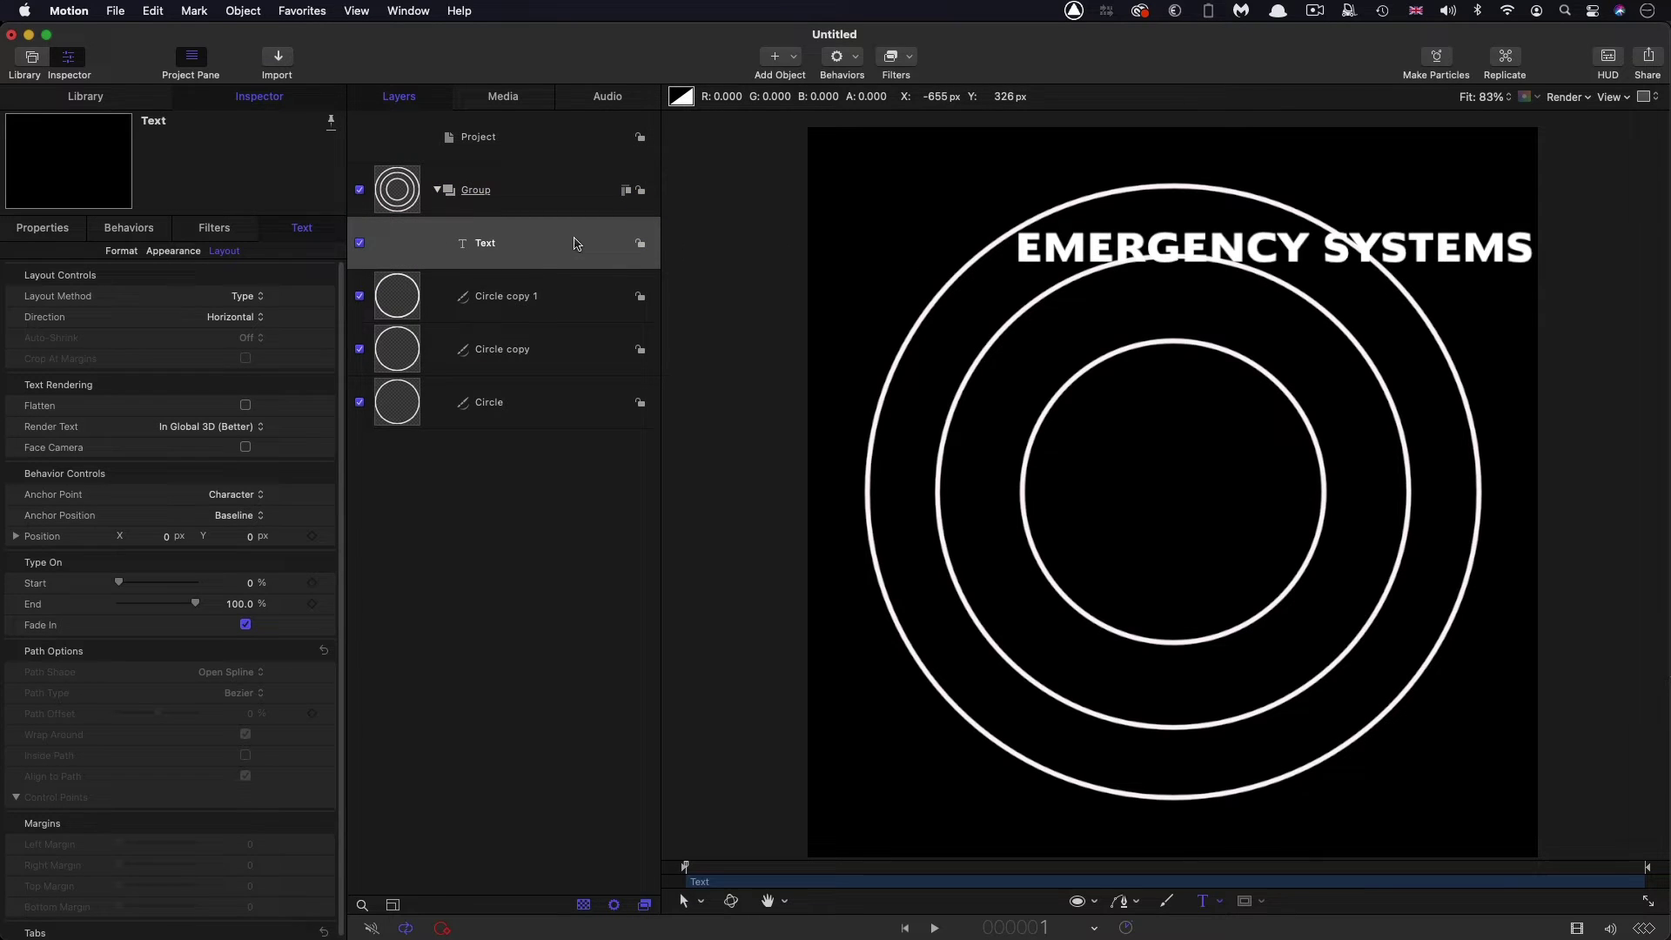
pyautogui.click(565, 247)
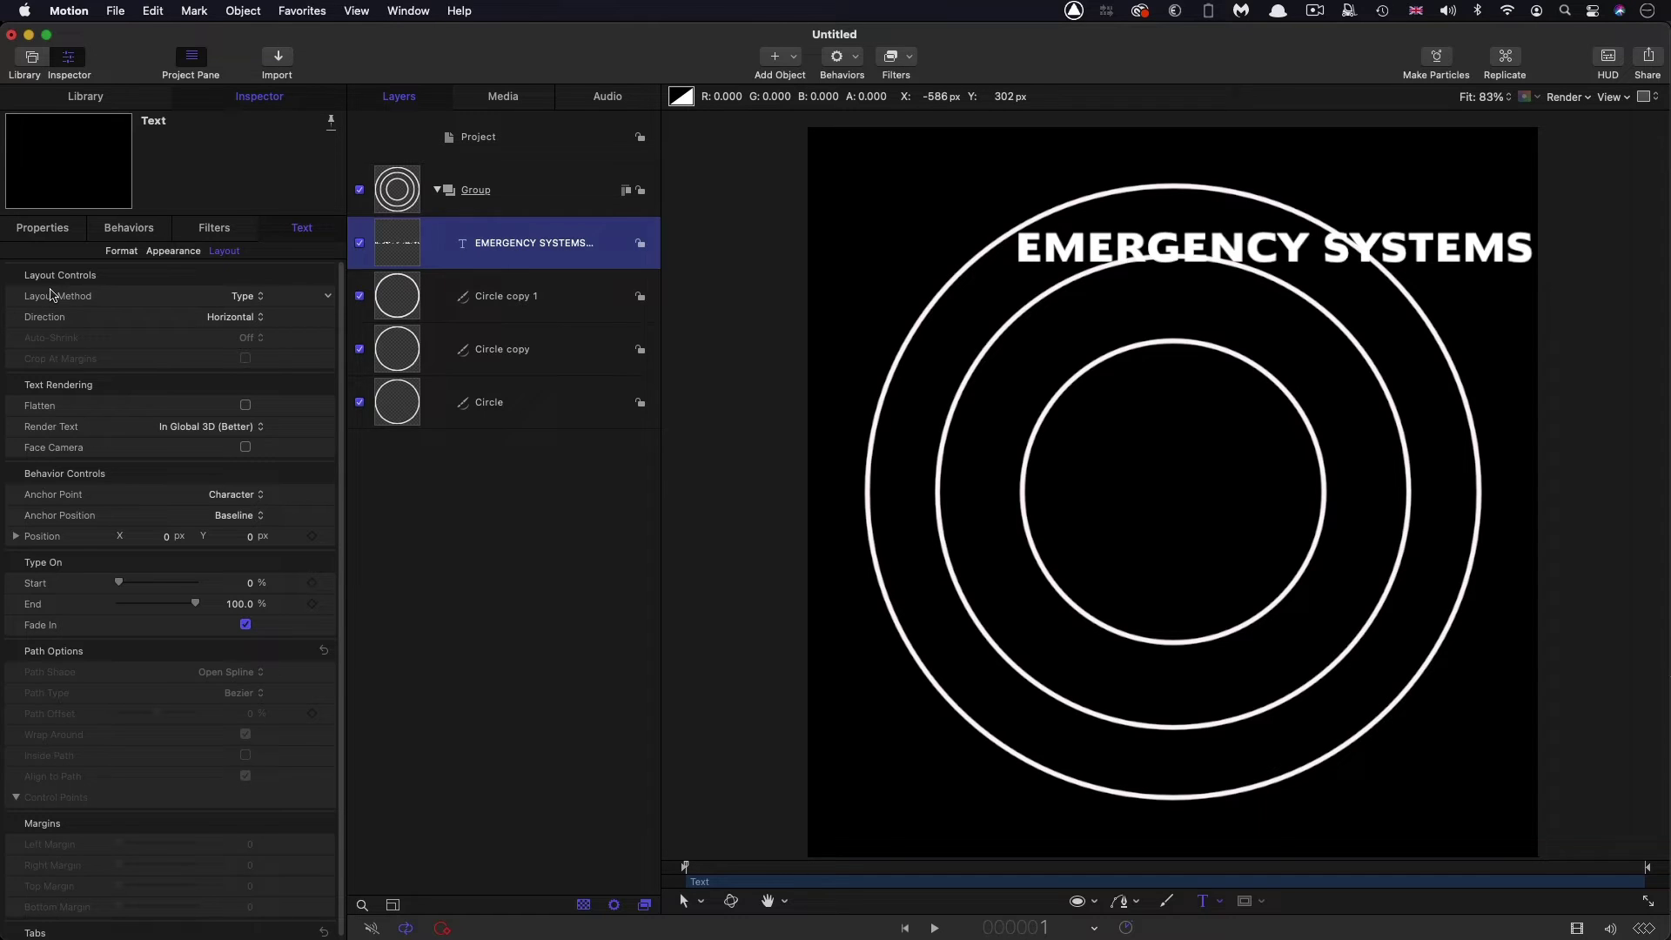
# - Set the text's Layout Method to Path with a Circle path shape
pyautogui.click(51, 296)
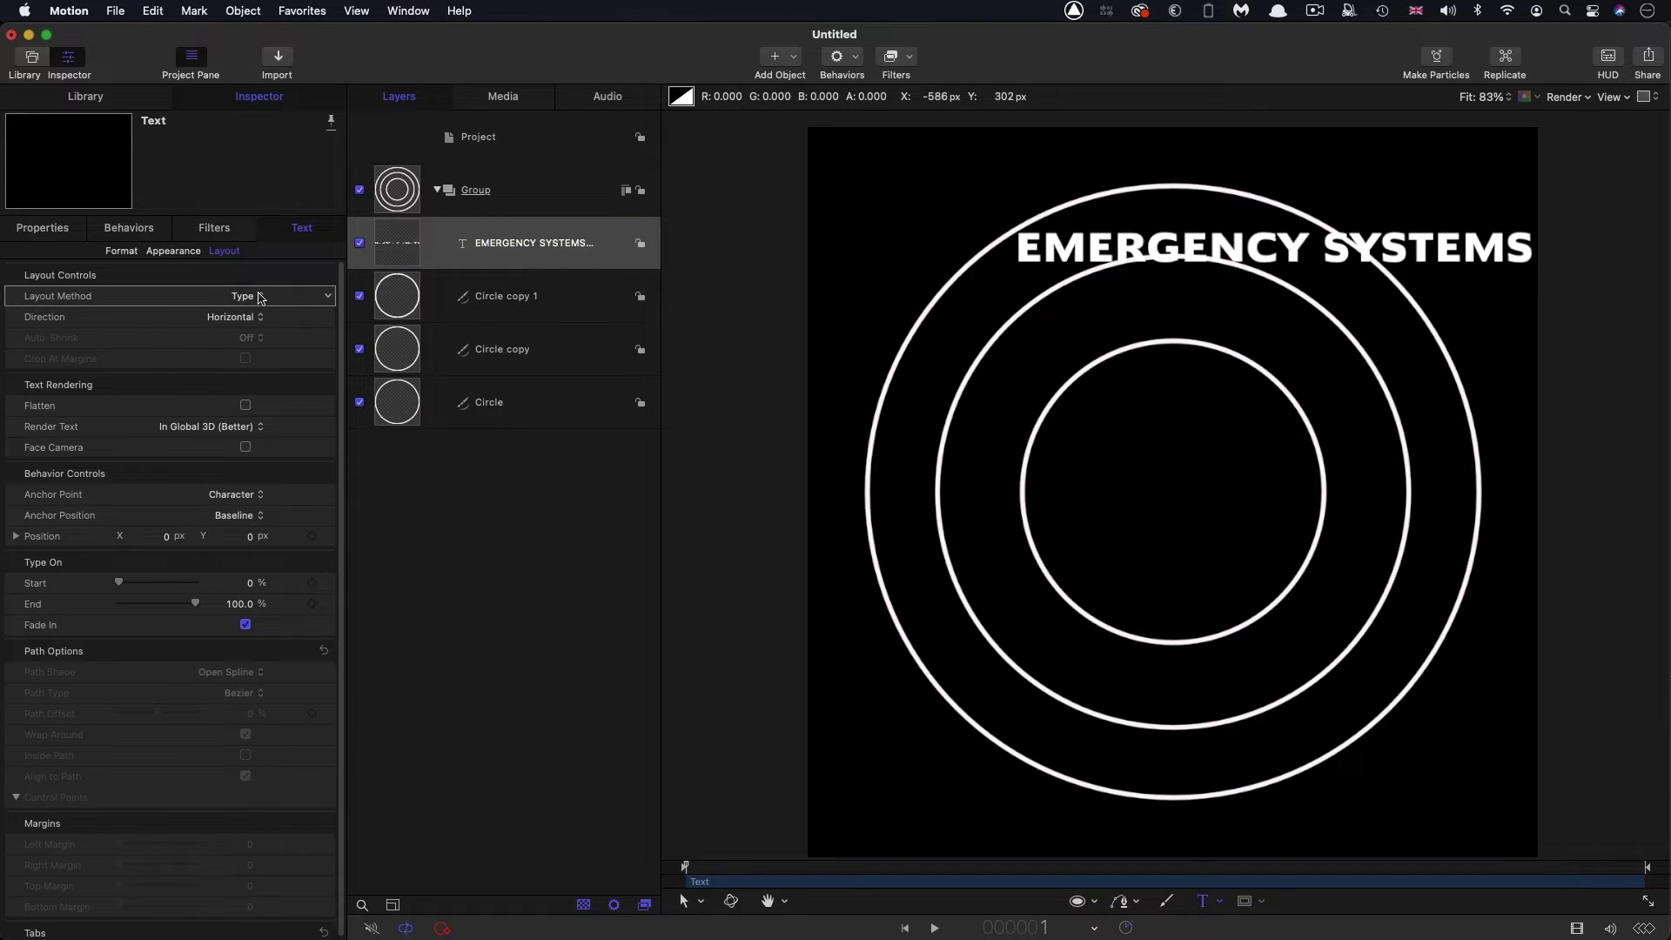
pyautogui.click(259, 297)
pyautogui.click(270, 355)
pyautogui.click(236, 674)
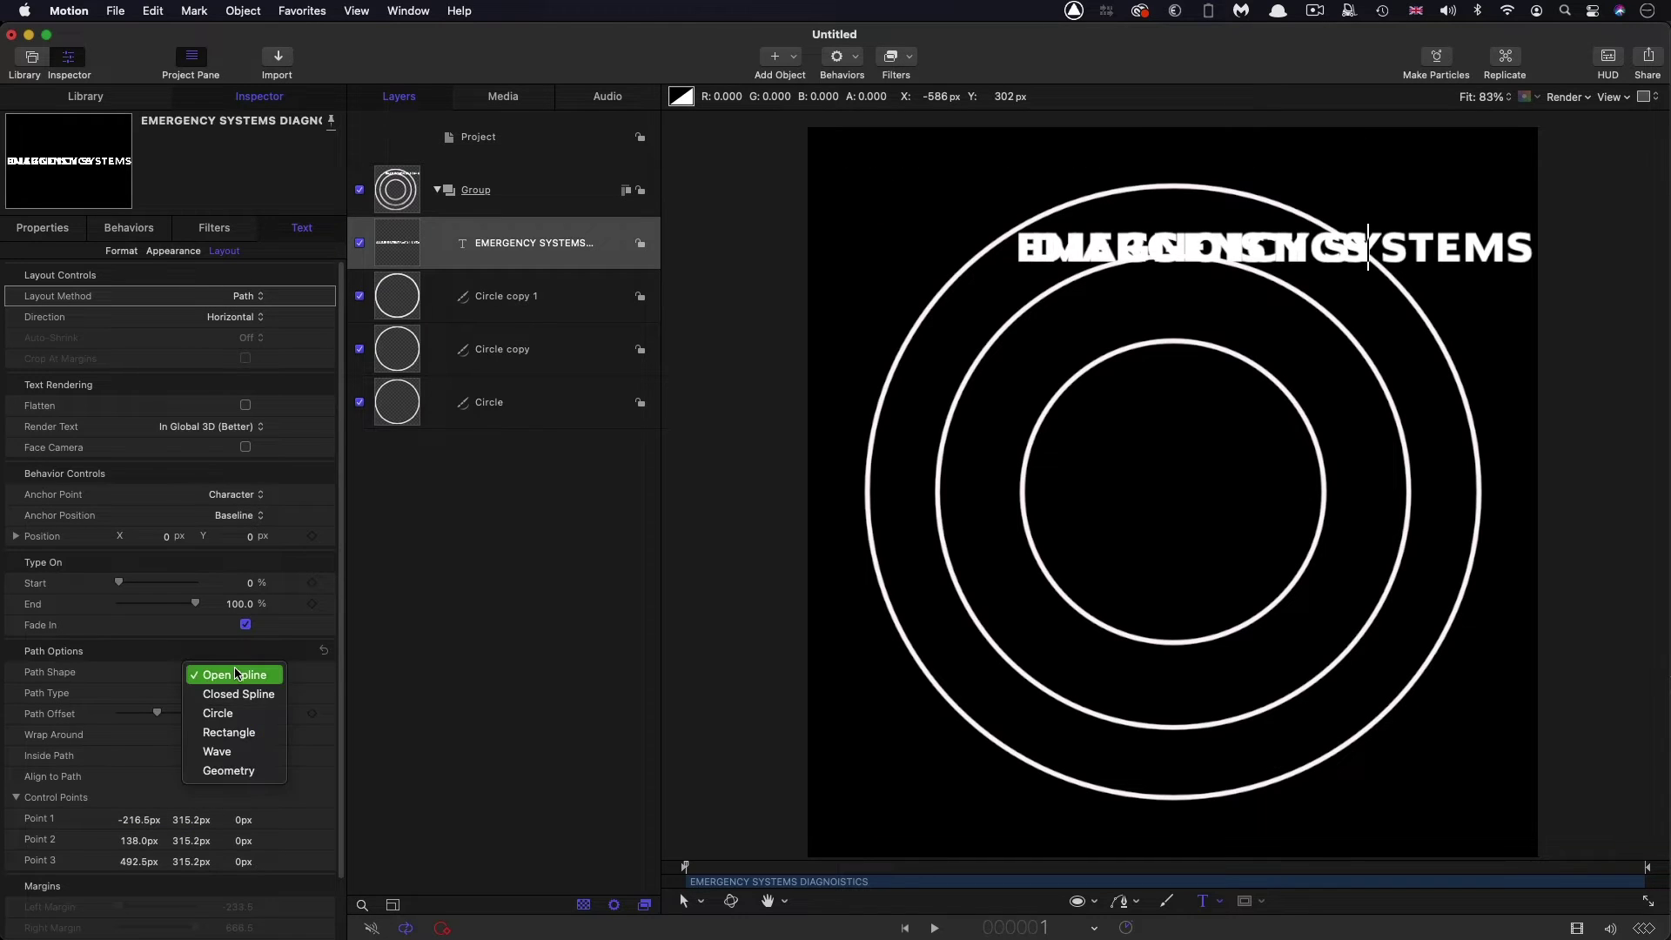
pyautogui.click(228, 713)
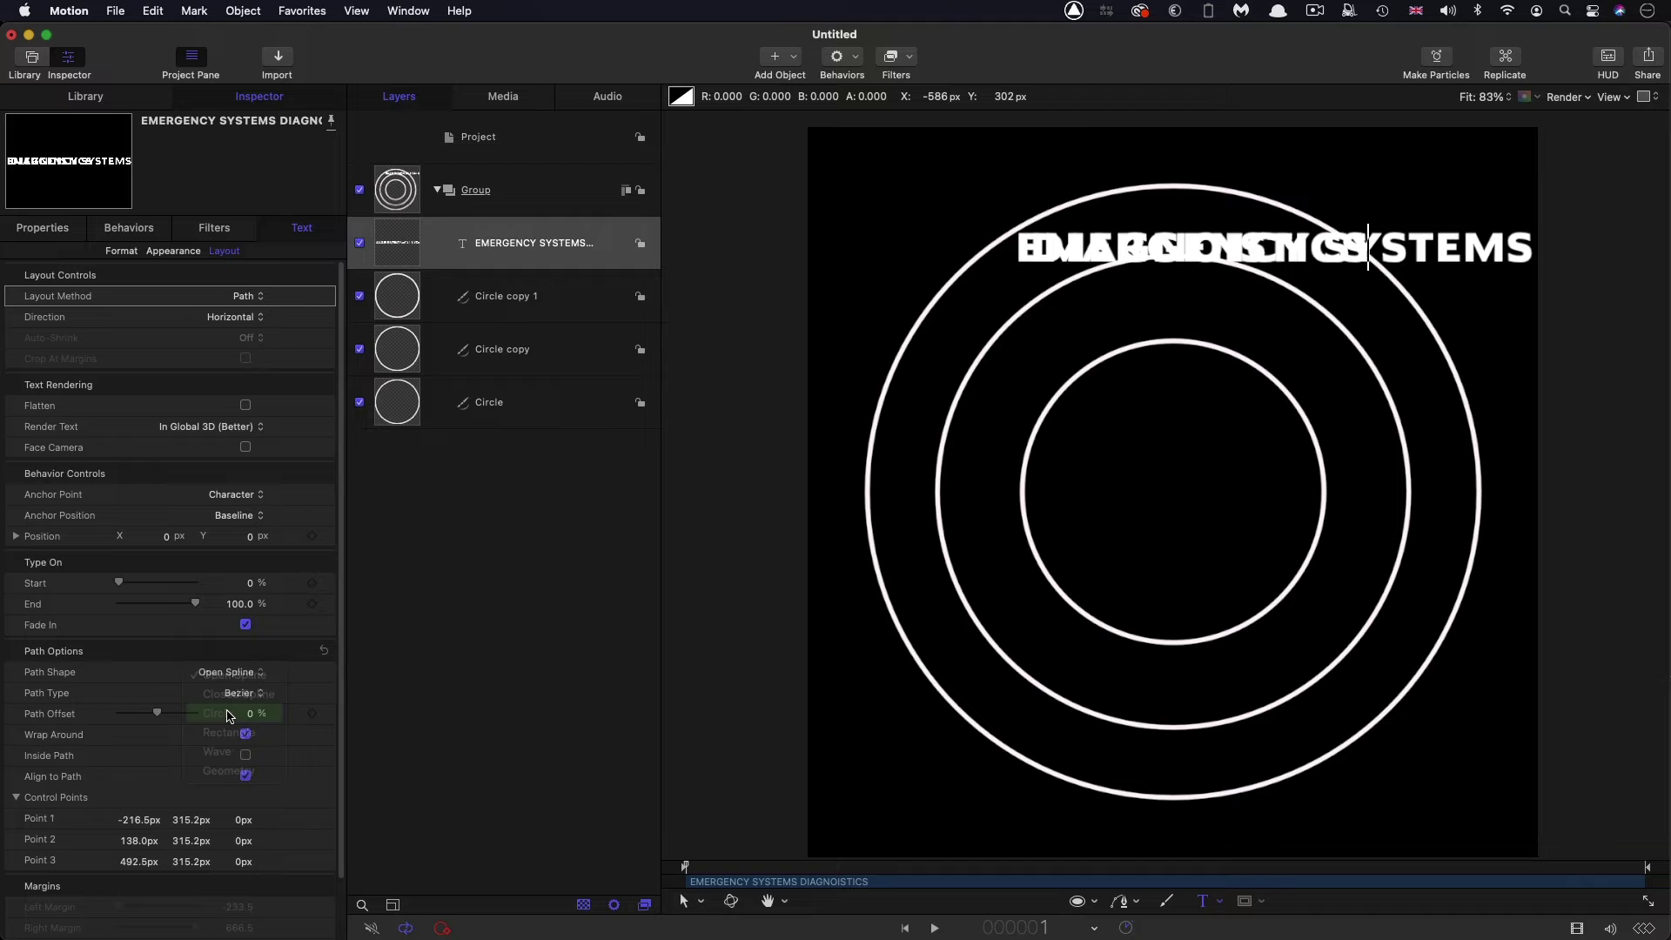
# - Reset the text's transform to recentre it and check the path radius of 200
pyautogui.click(43, 229)
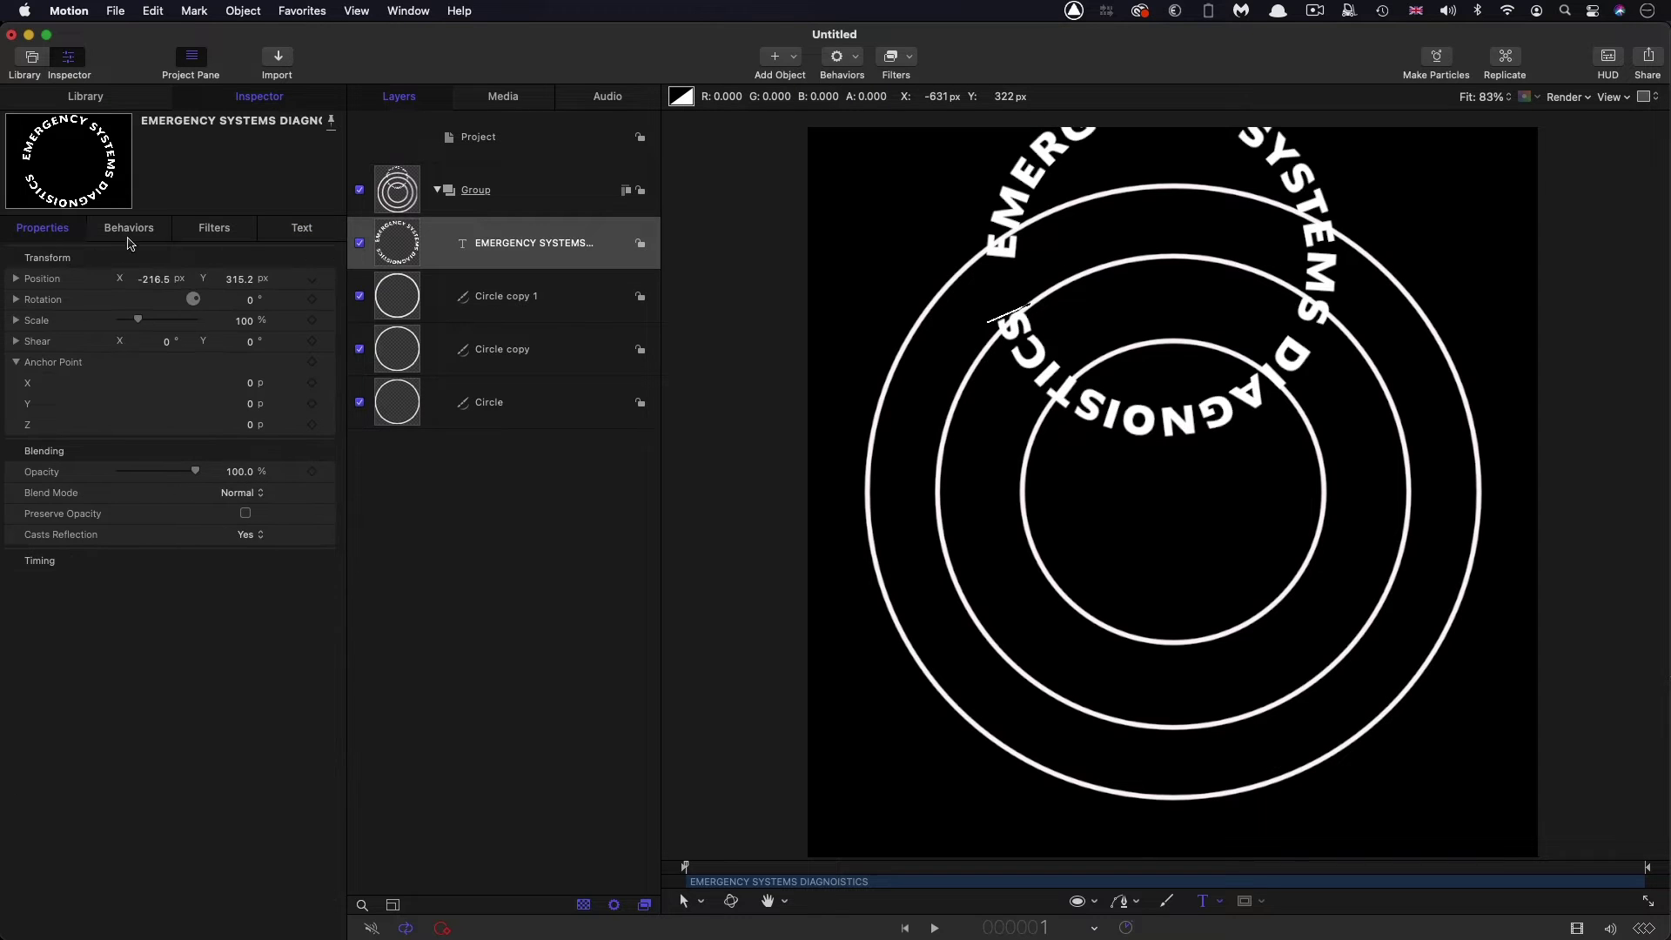
pyautogui.rightClick(120, 256)
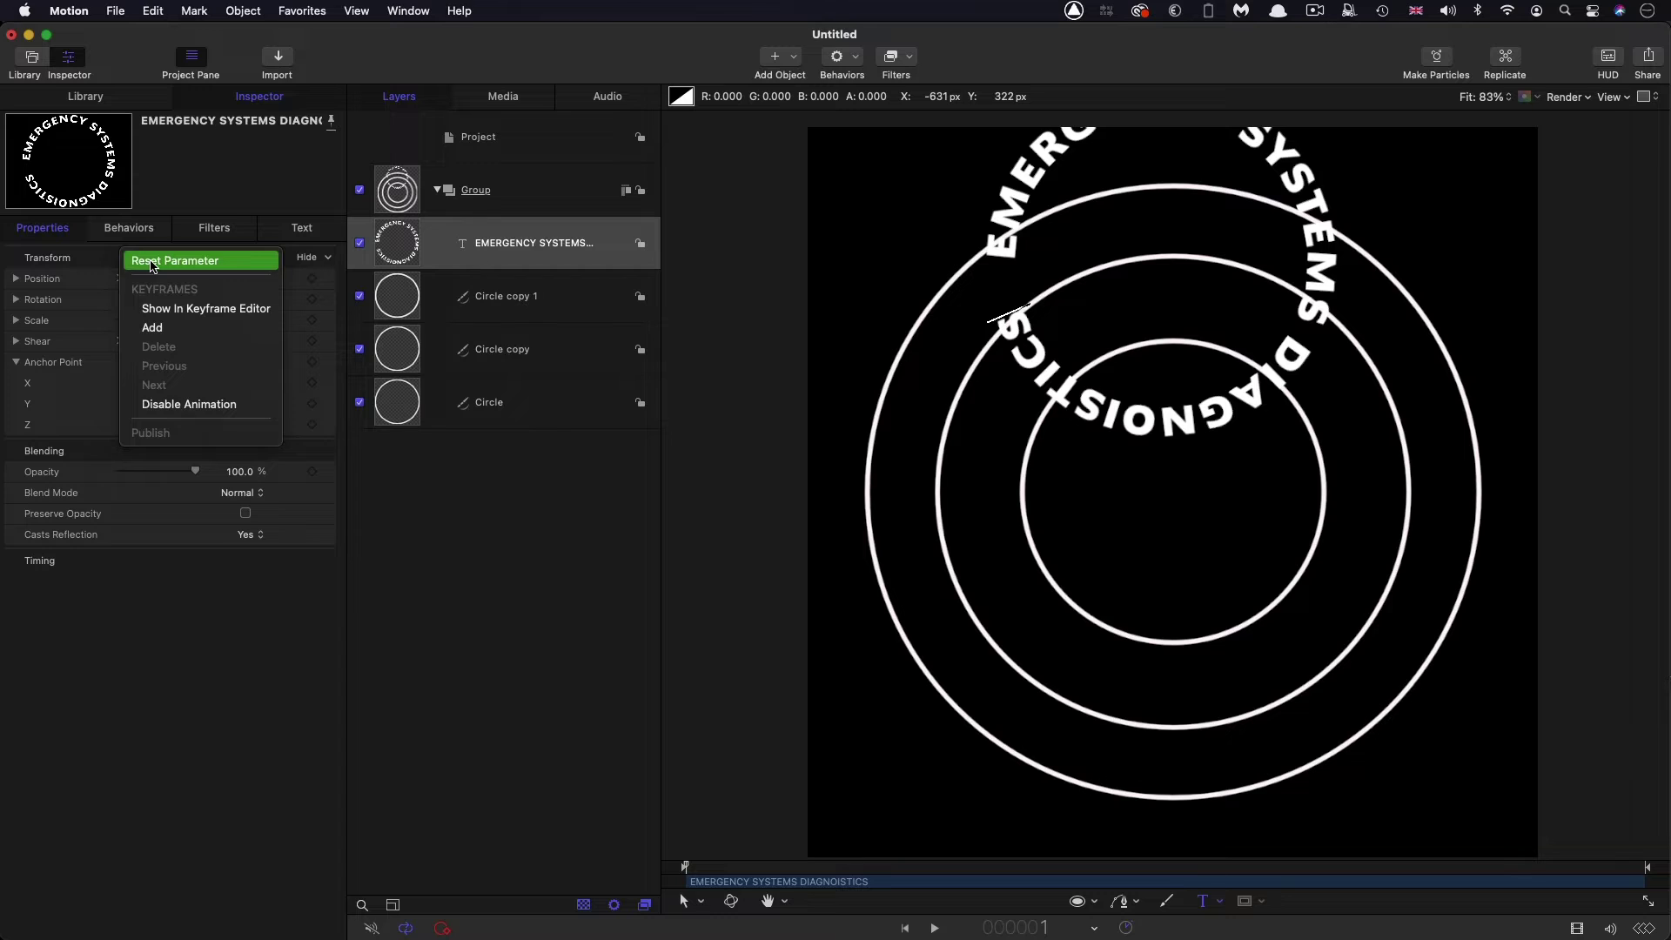
pyautogui.click(152, 263)
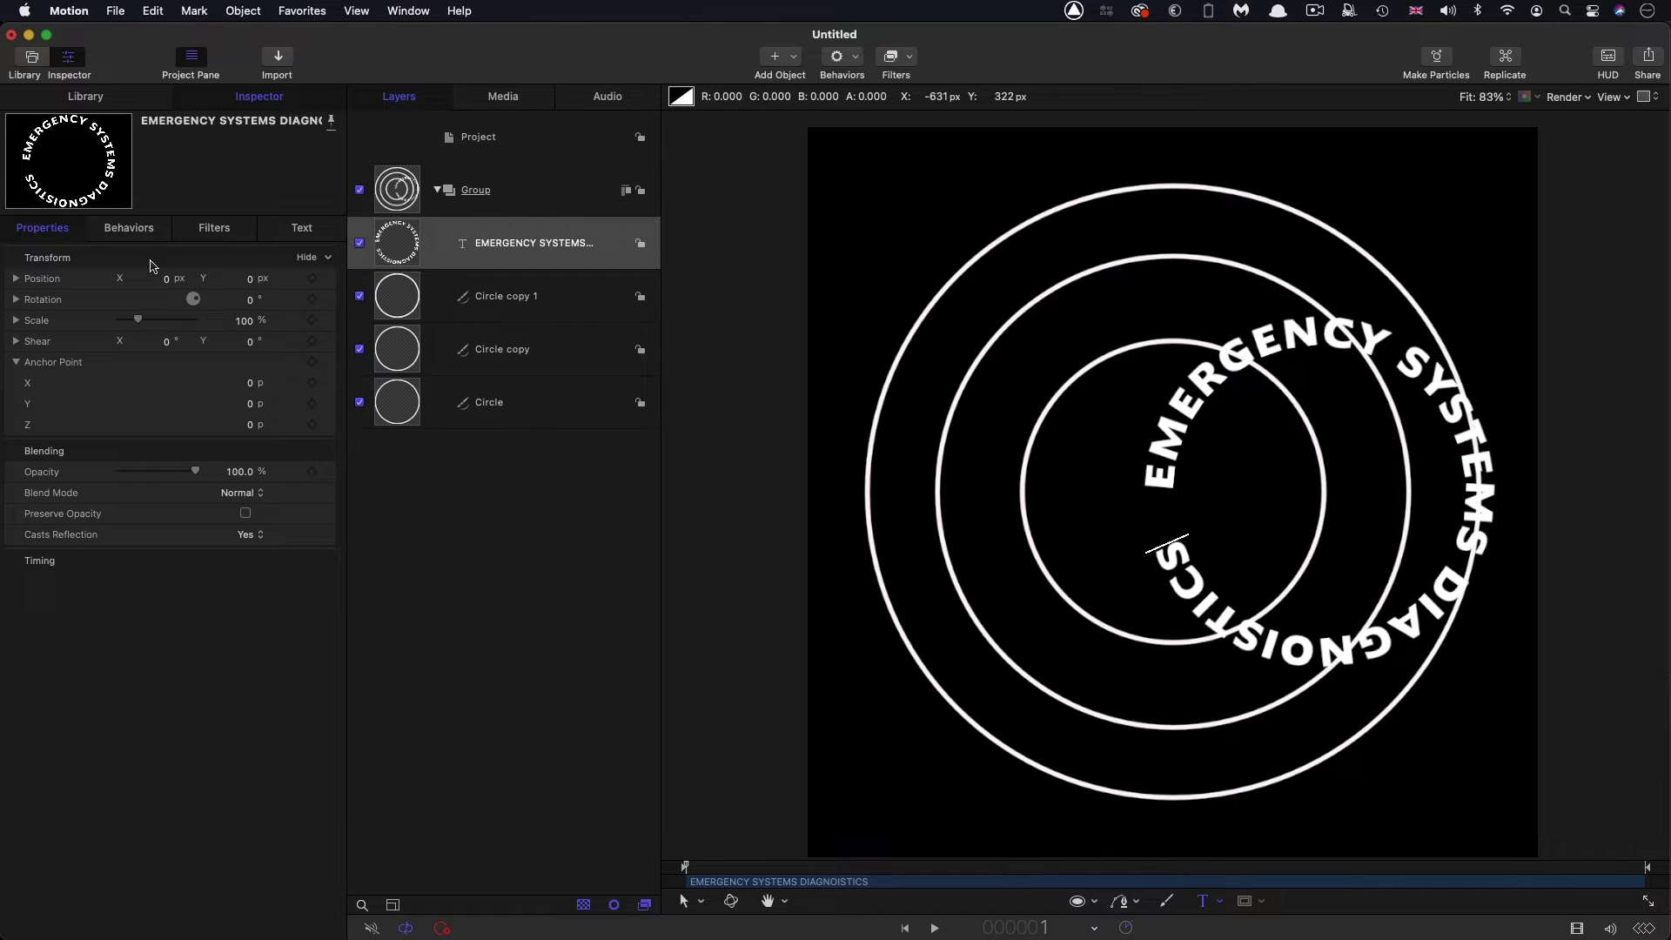
pyautogui.click(302, 228)
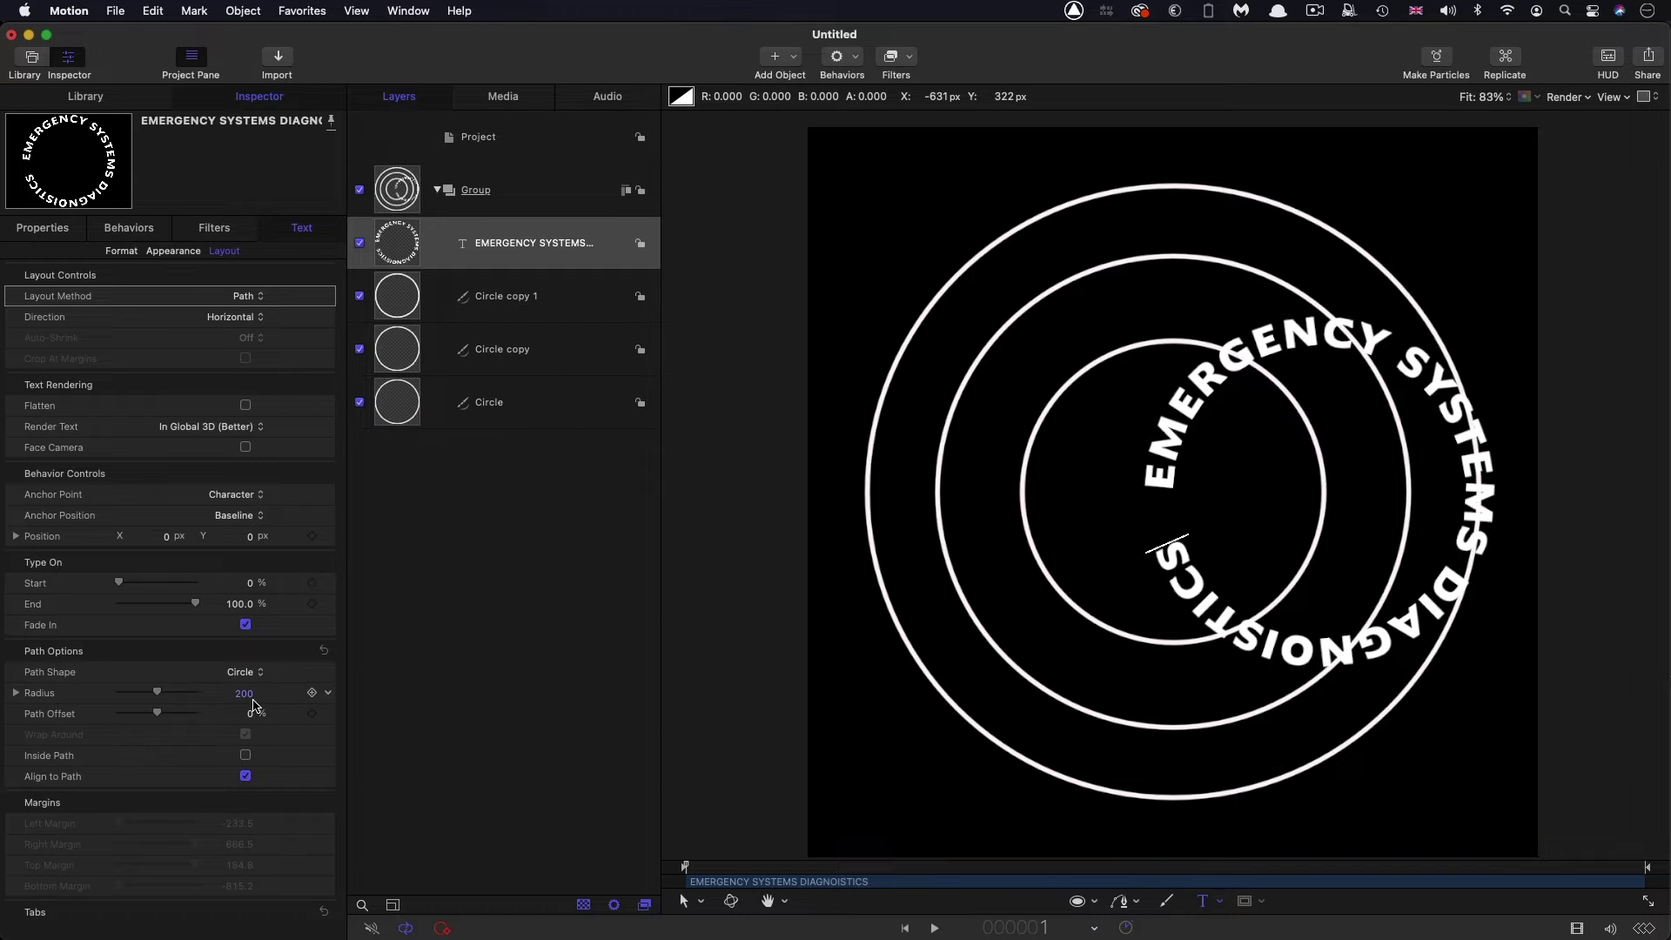
# - Set the text layer's Anchor Point X to 200
pyautogui.click(43, 229)
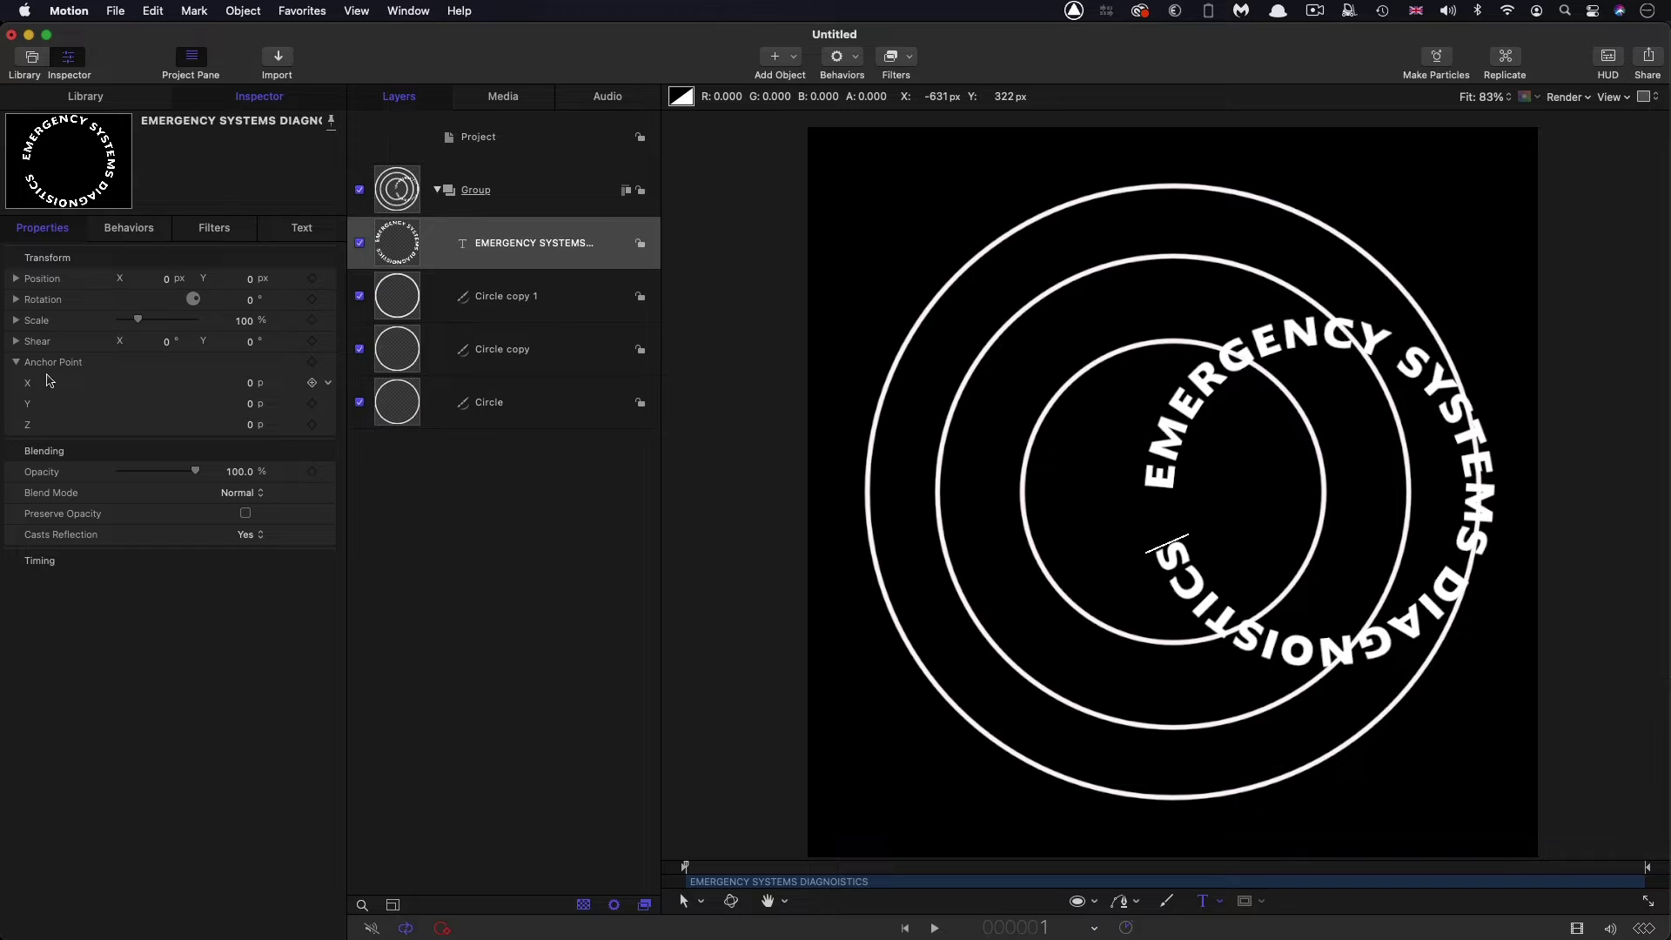
pyautogui.click(250, 388)
pyautogui.write('2000')
pyautogui.press('BackSpace')
pyautogui.press('Return')
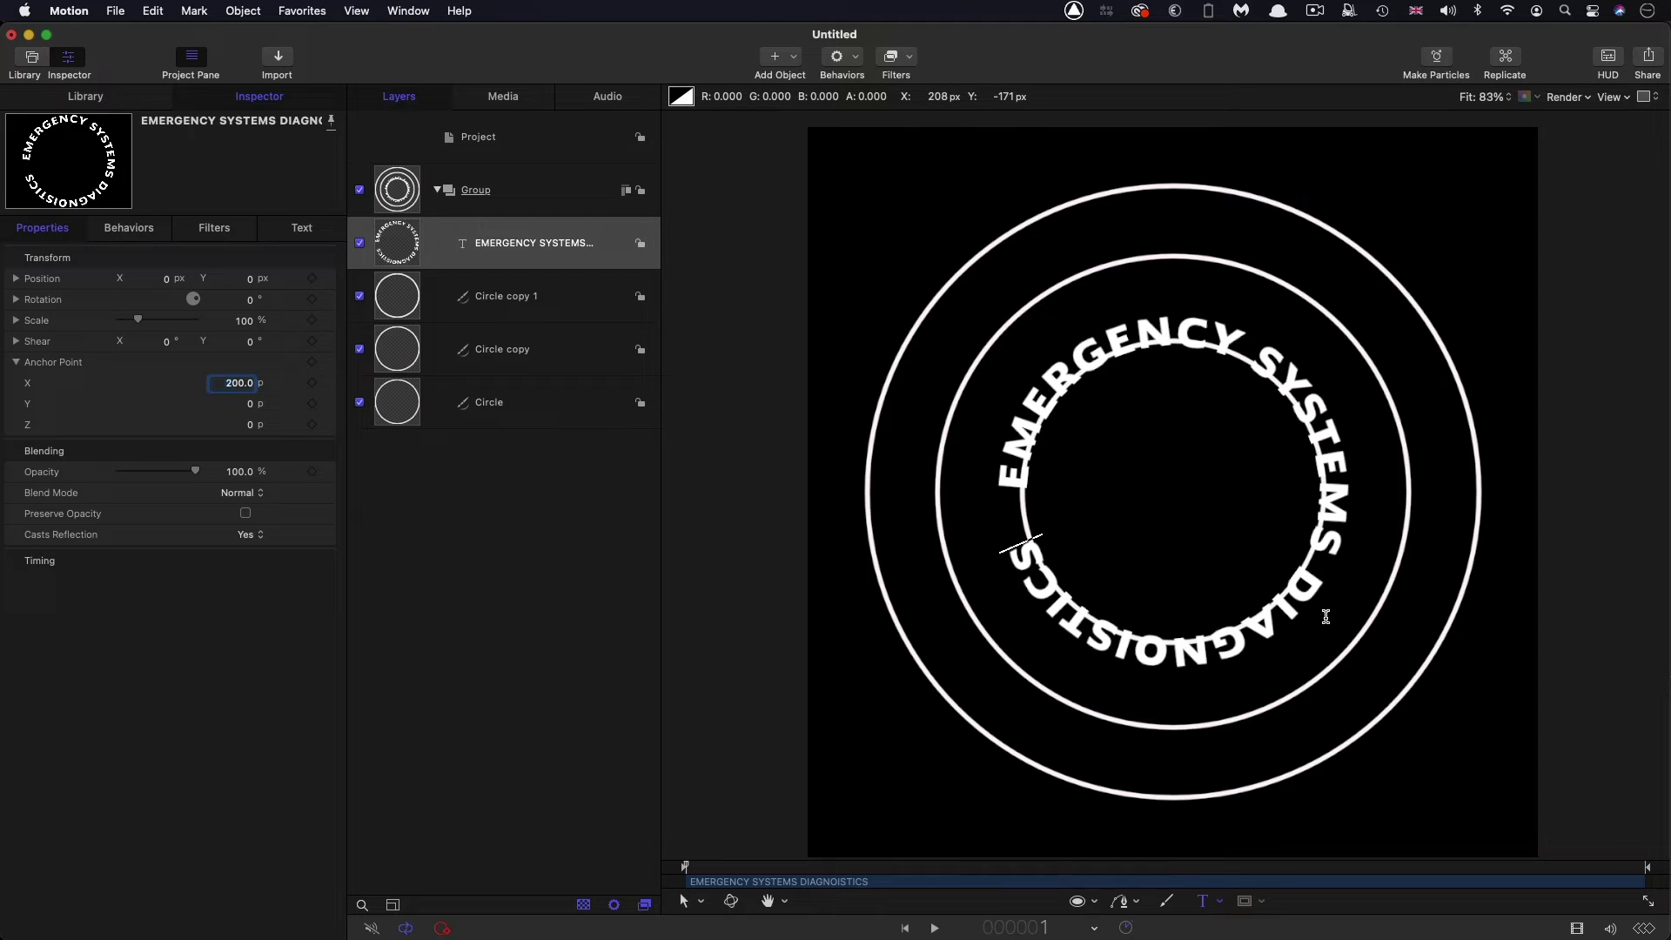
# - Scrub the text's rotation to compare pivots at anchor X 200 and 0, then reset rotation to 0
pyautogui.click(403, 237)
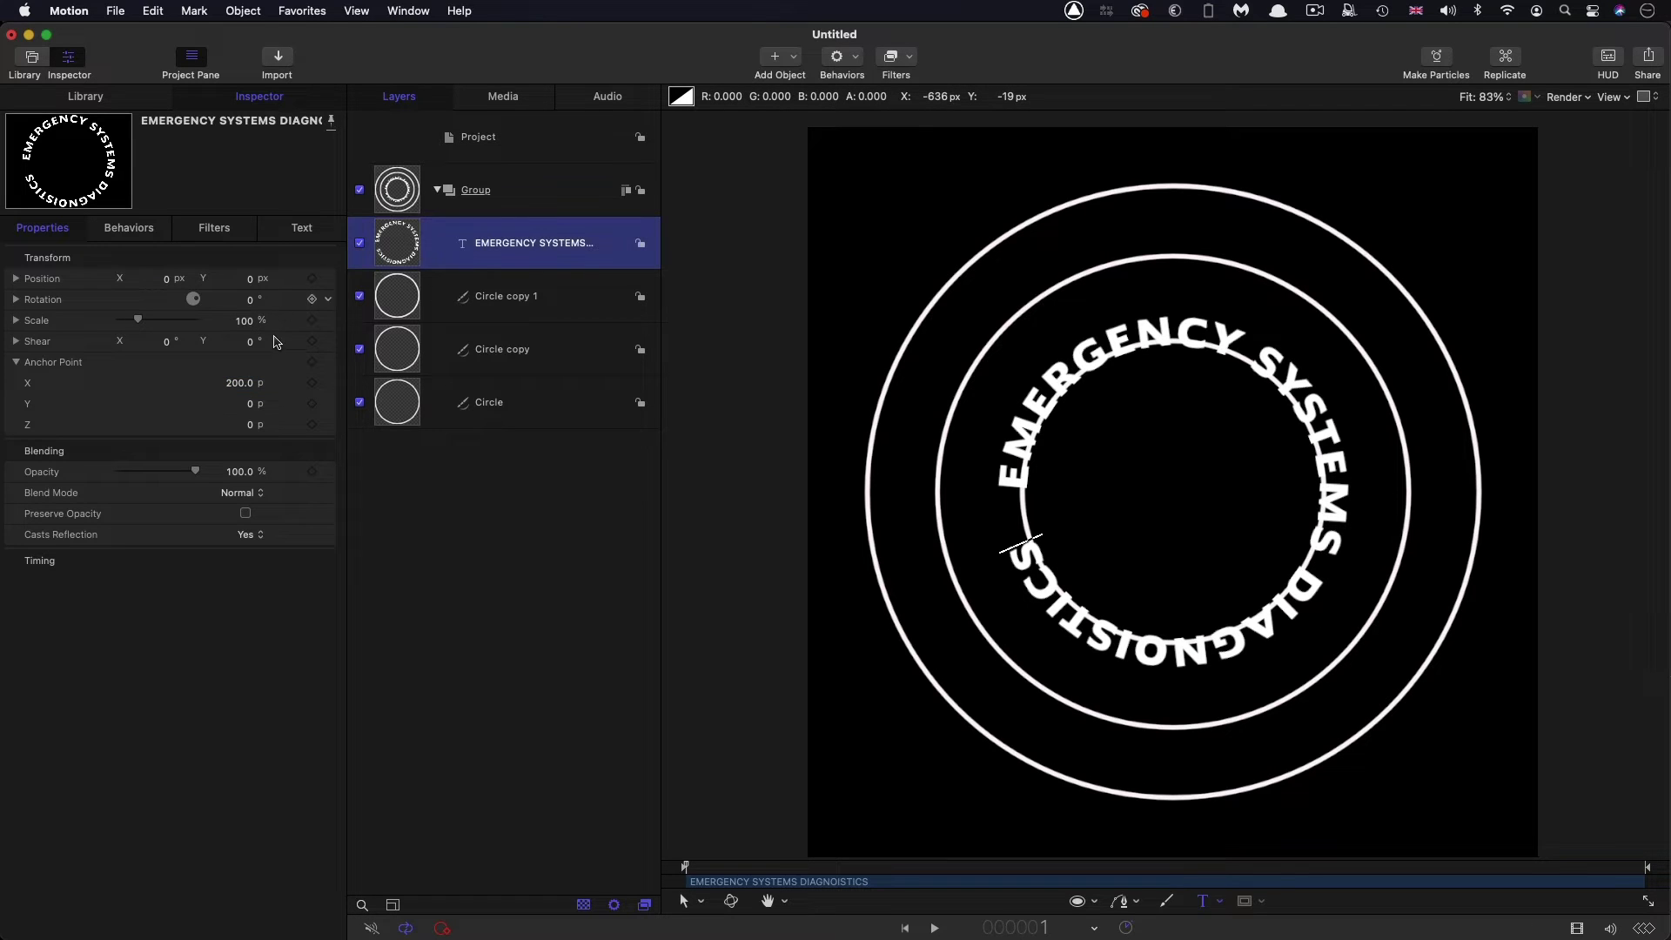
pyautogui.moveTo(246, 300); pyautogui.dragTo(204, 302)
pyautogui.click(238, 384)
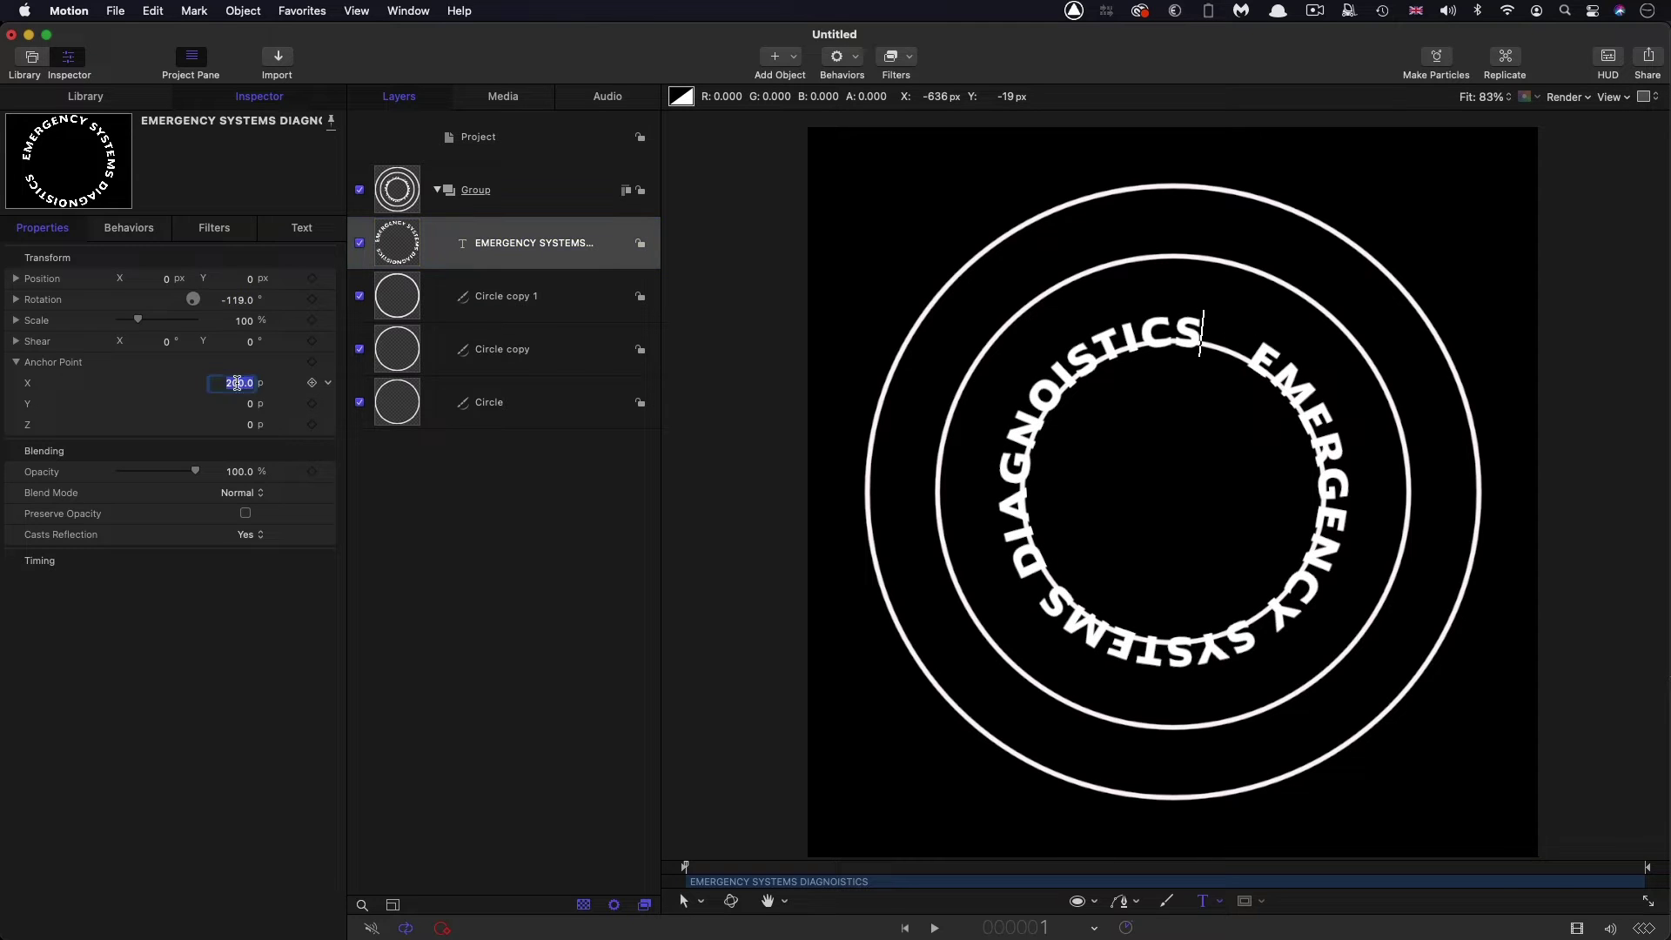
pyautogui.write('0')
pyautogui.press('Return')
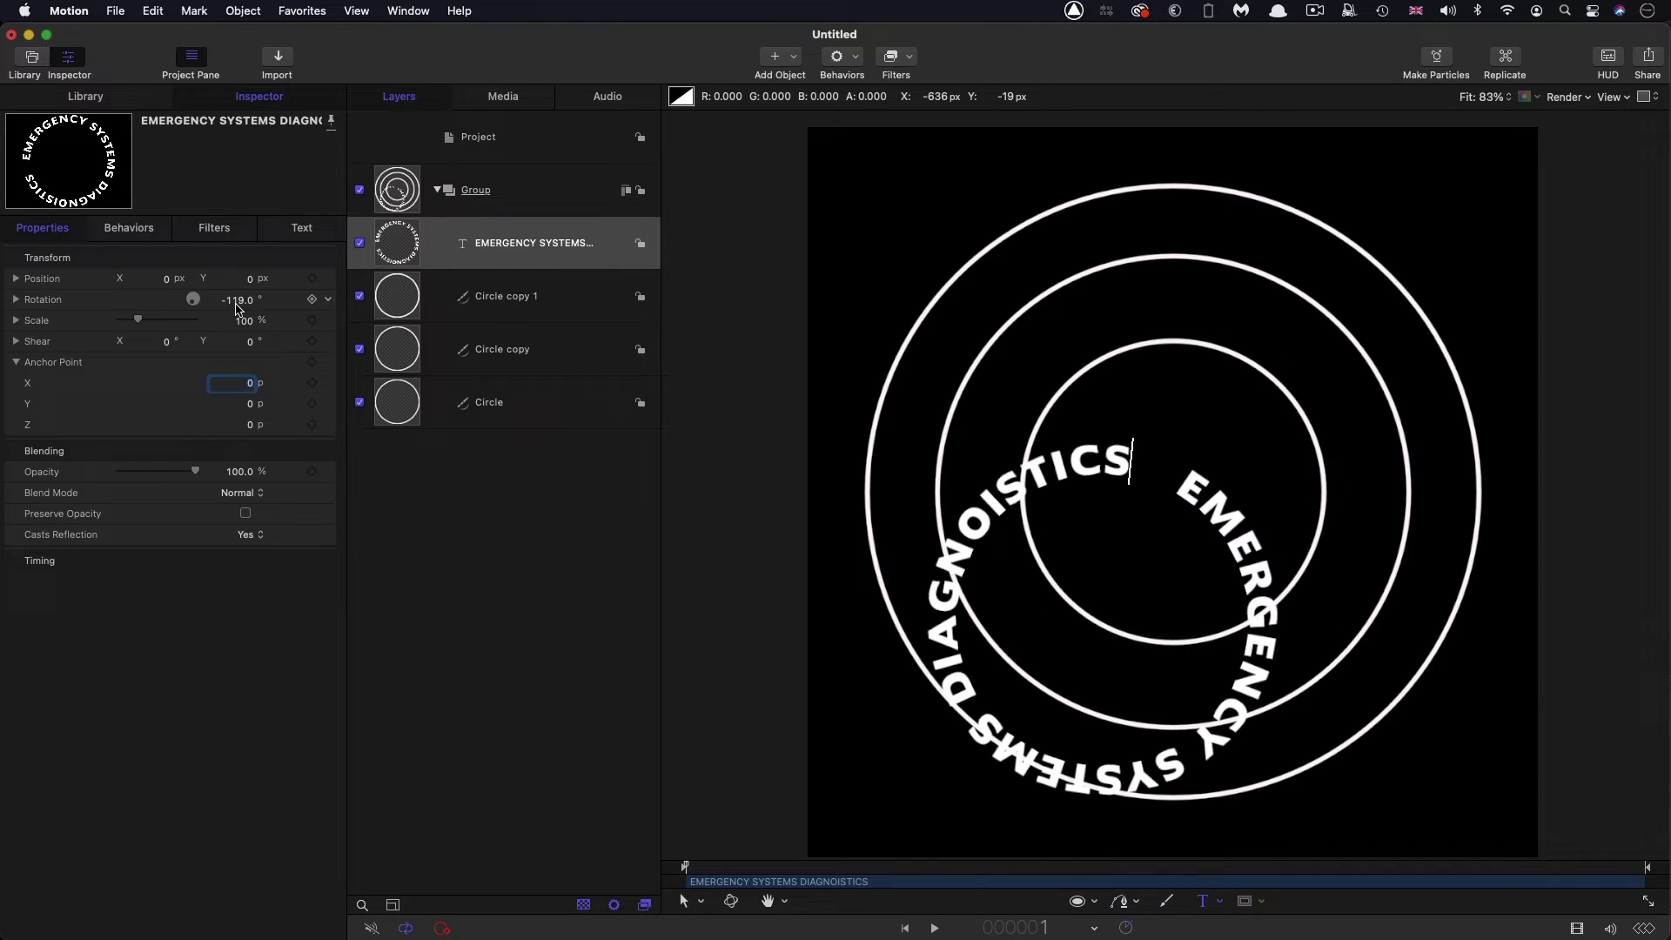
pyautogui.moveTo(237, 300); pyautogui.dragTo(165, 300)
pyautogui.click(236, 300)
pyautogui.write('0')
pyautogui.press('Return')
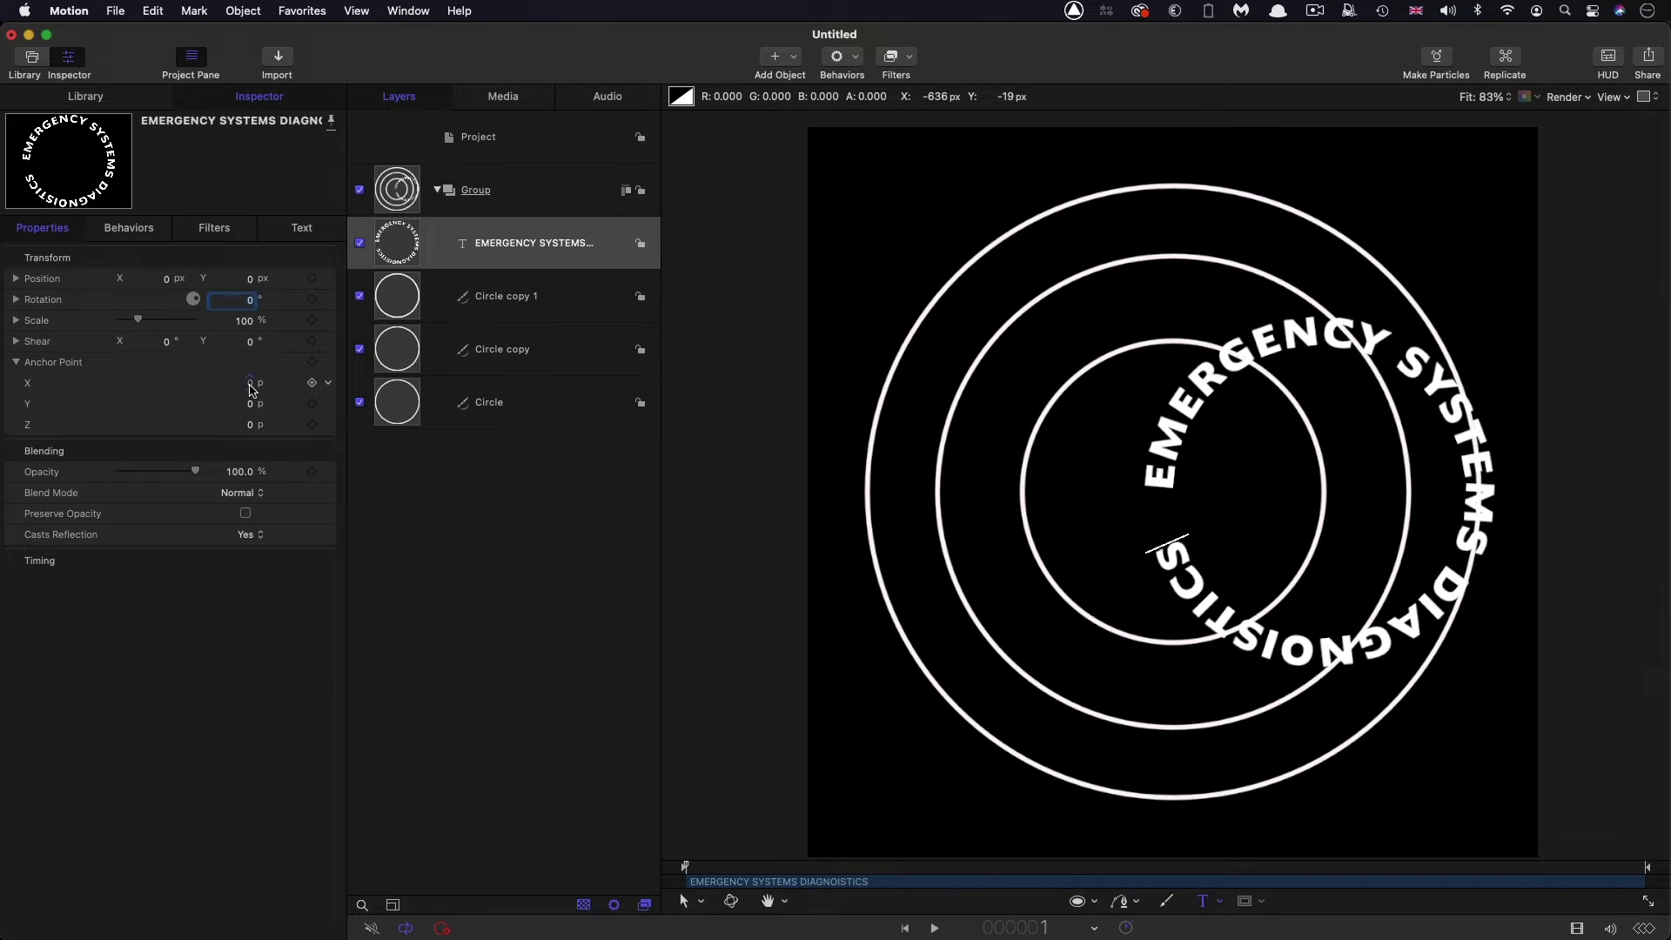
# - Set Anchor Point X back to 200, then return it to 0
pyautogui.click(251, 385)
pyautogui.write('200')
pyautogui.press('Return')
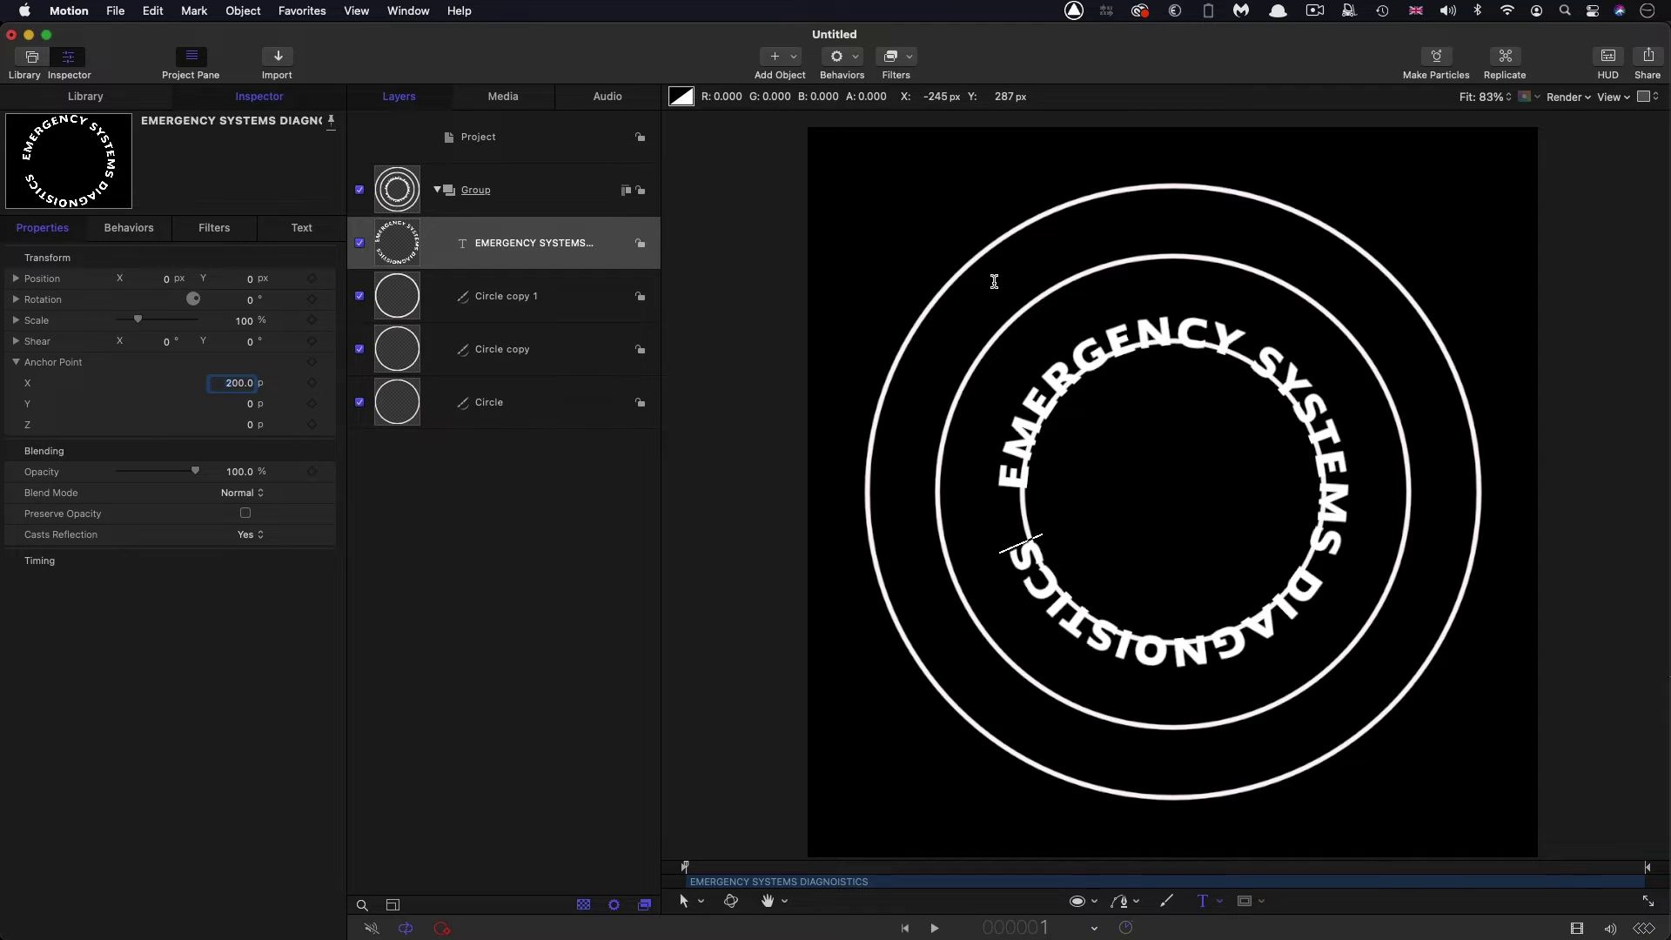
pyautogui.click(238, 390)
pyautogui.write('0')
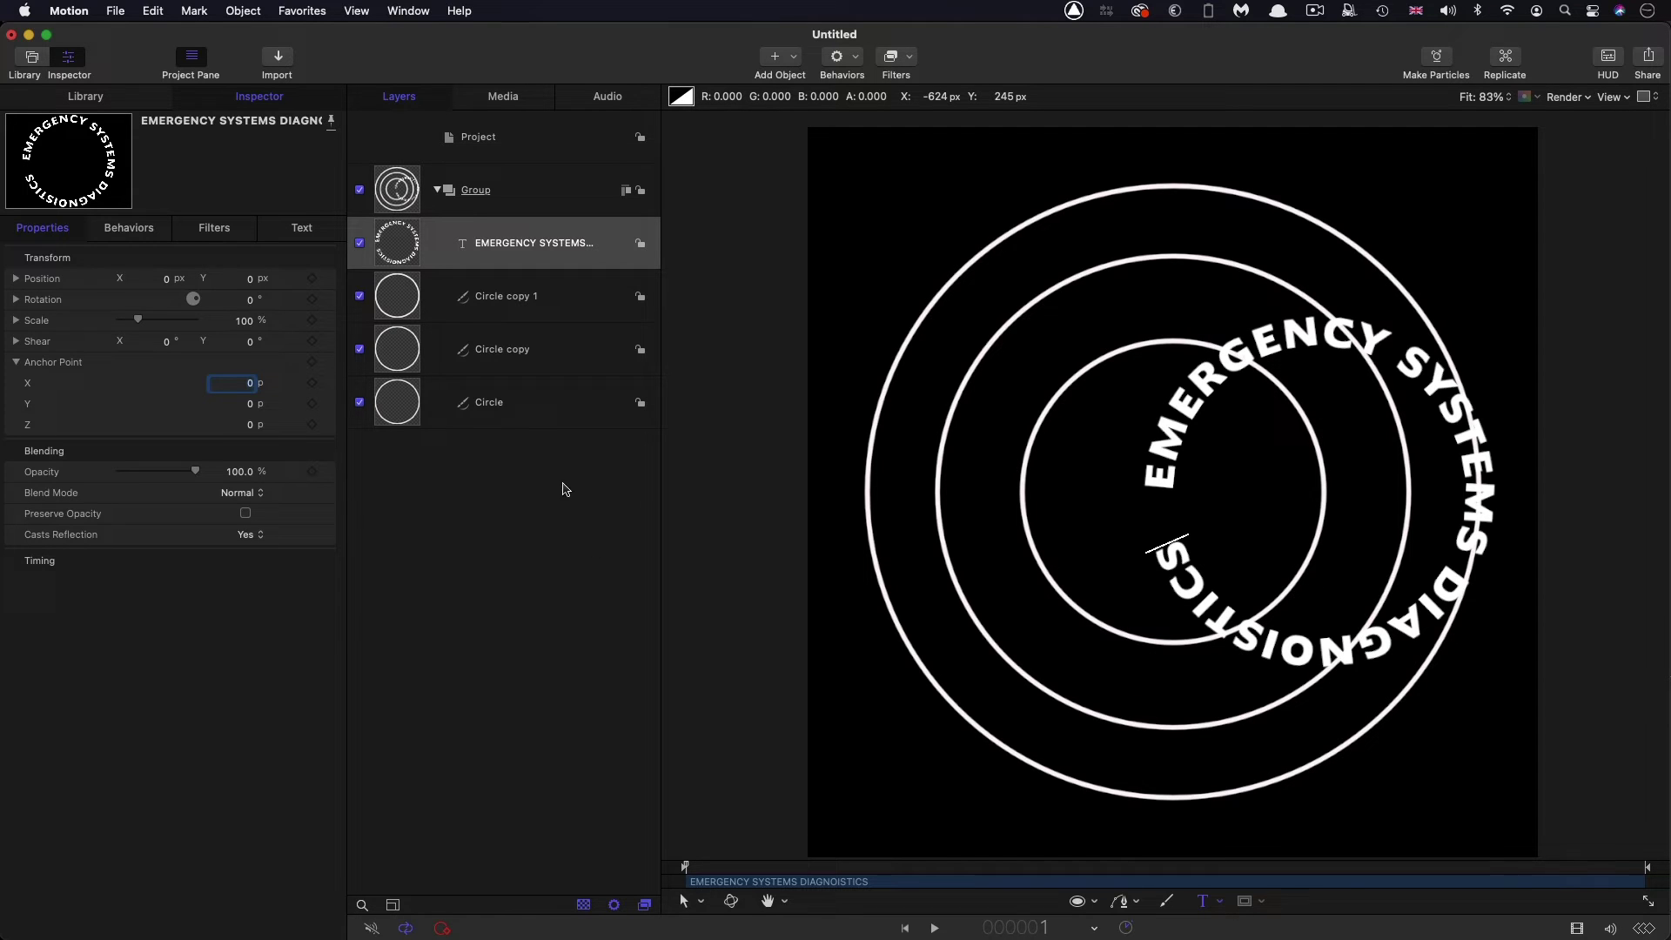
# - Add a Link behaviour to Anchor Point X sourced from the text's Path Options Radius X
pyautogui.click(331, 383)
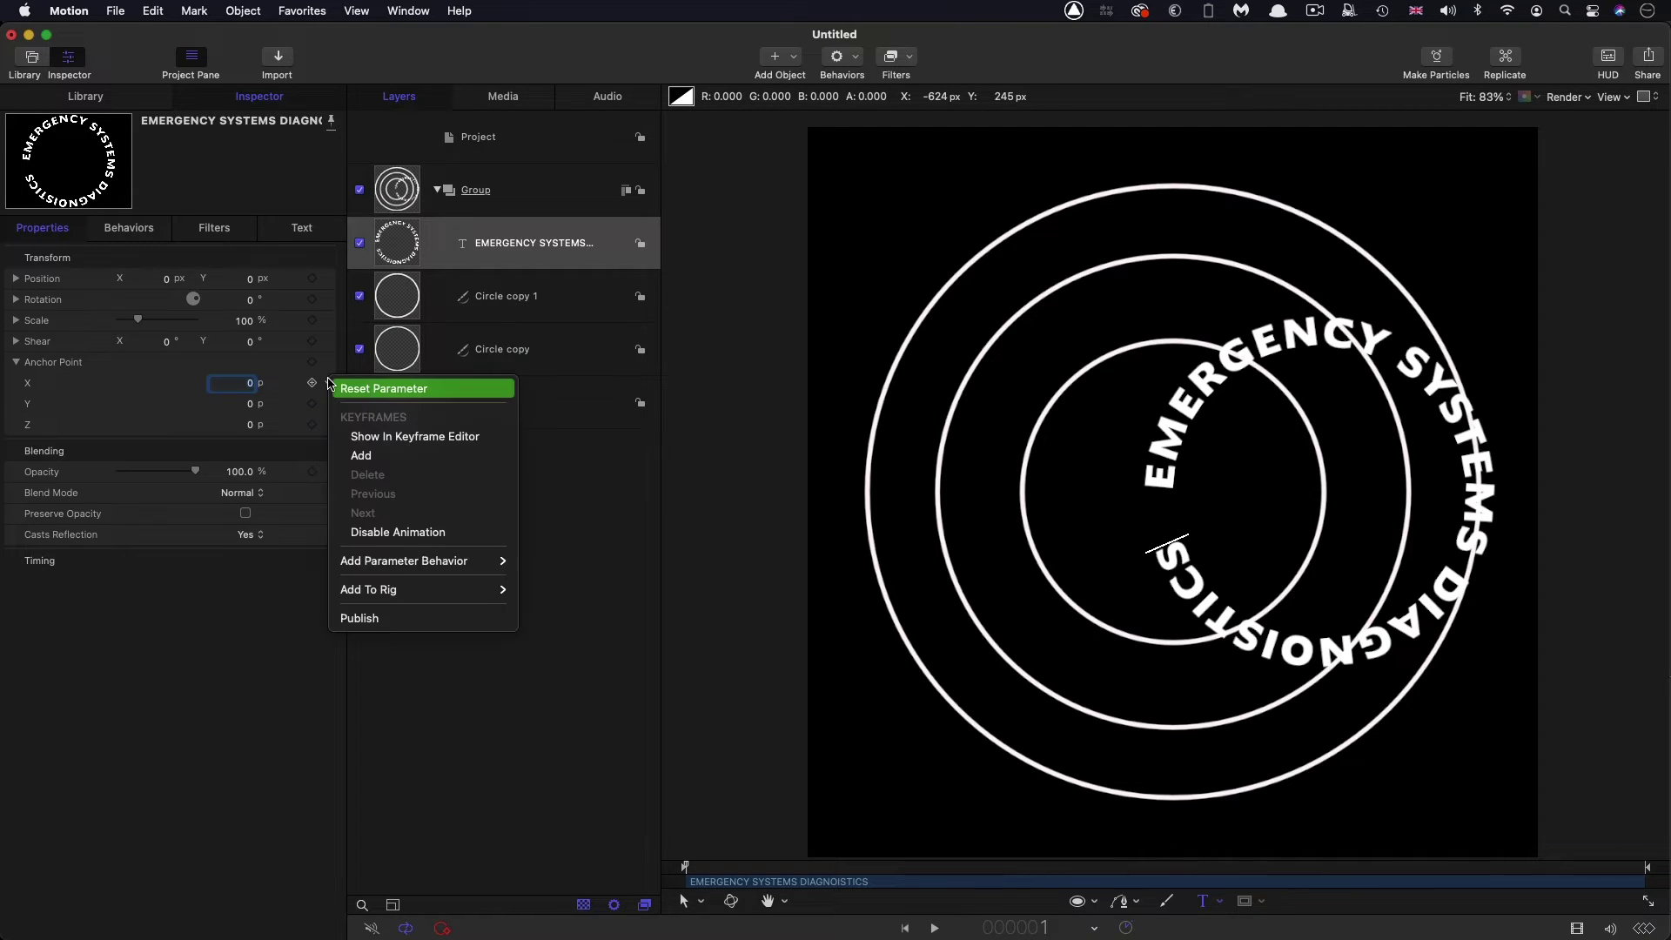
pyautogui.moveTo(389, 562)
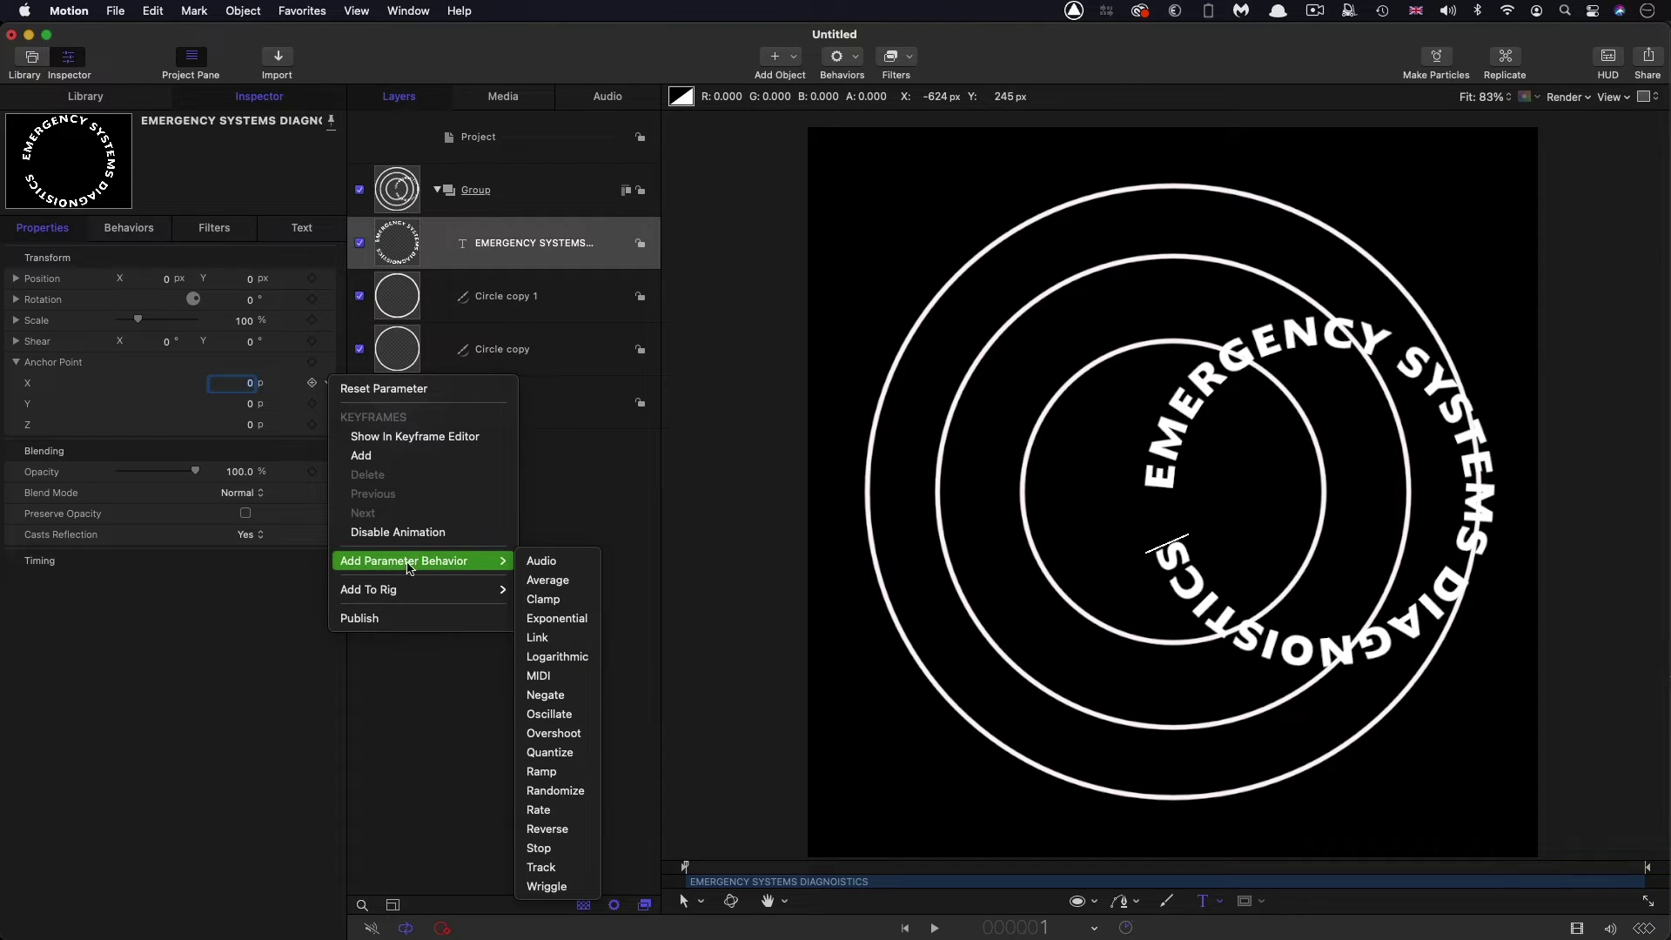
pyautogui.click(537, 638)
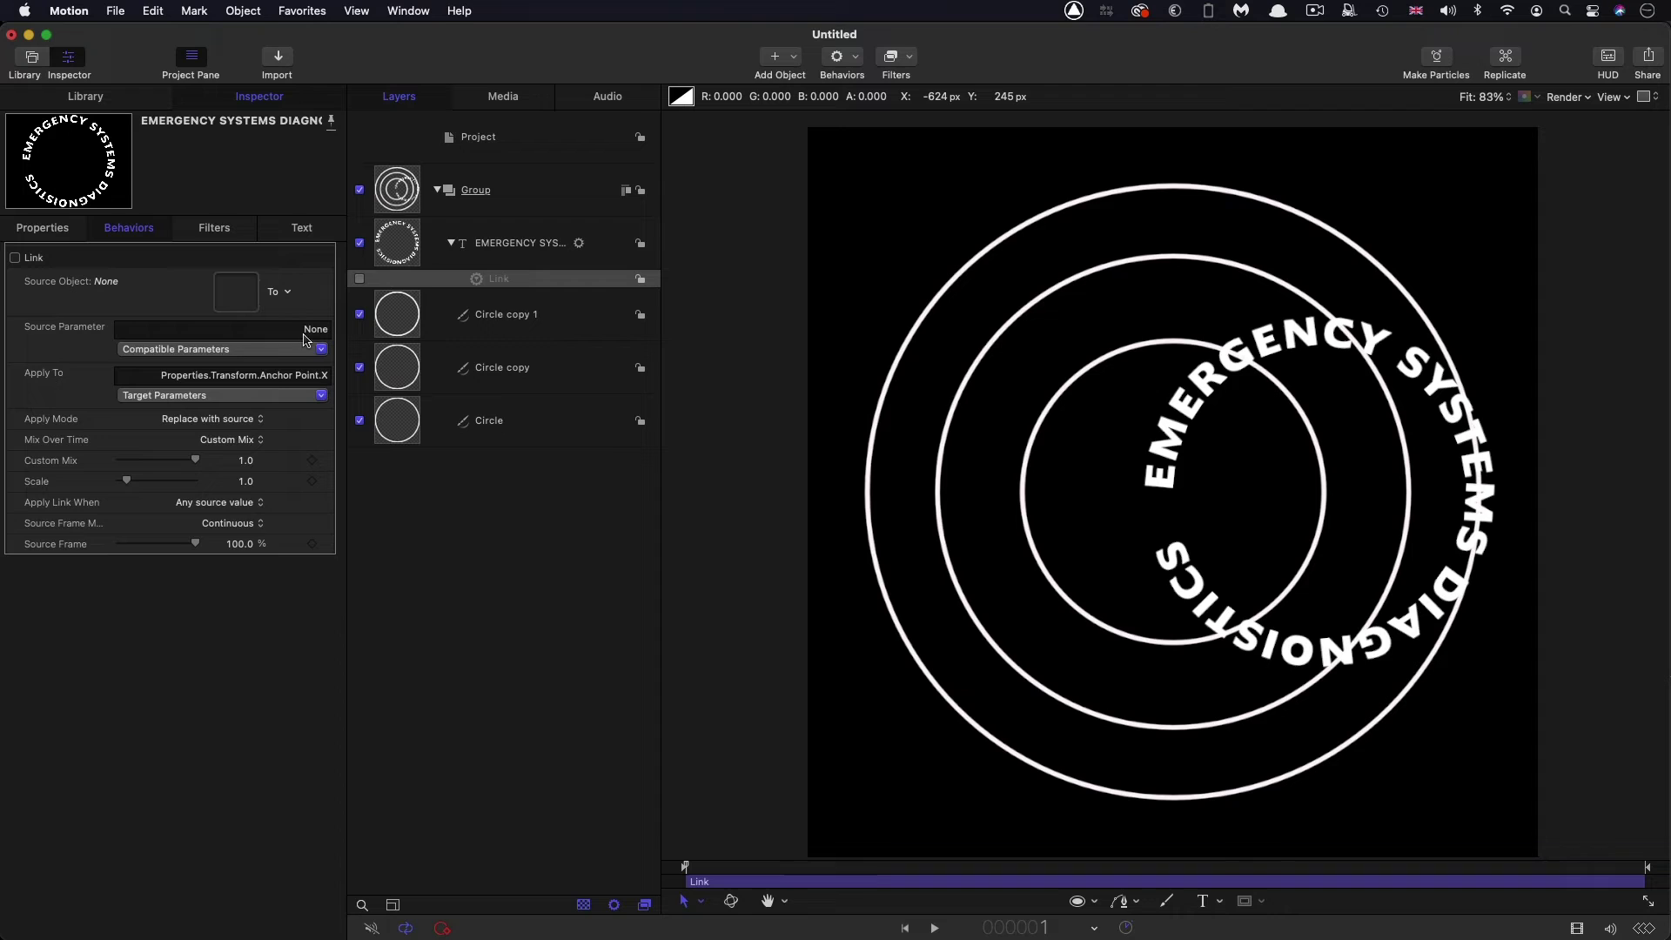
pyautogui.moveTo(416, 243); pyautogui.dragTo(228, 289)
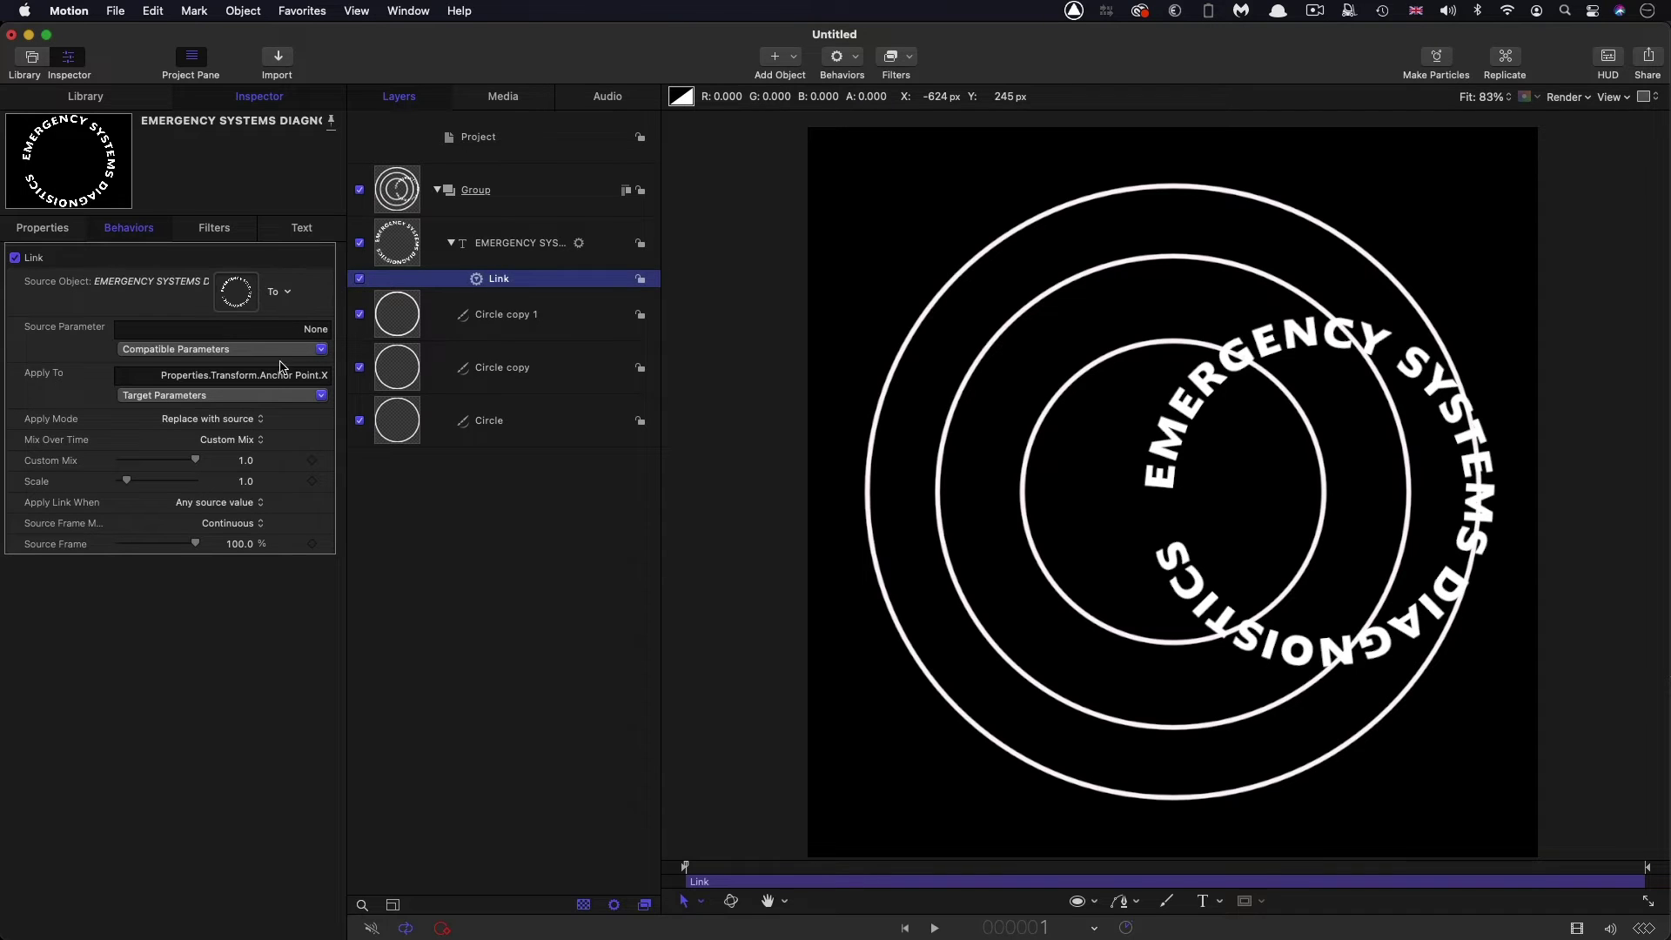
pyautogui.click(280, 349)
pyautogui.moveTo(136, 400)
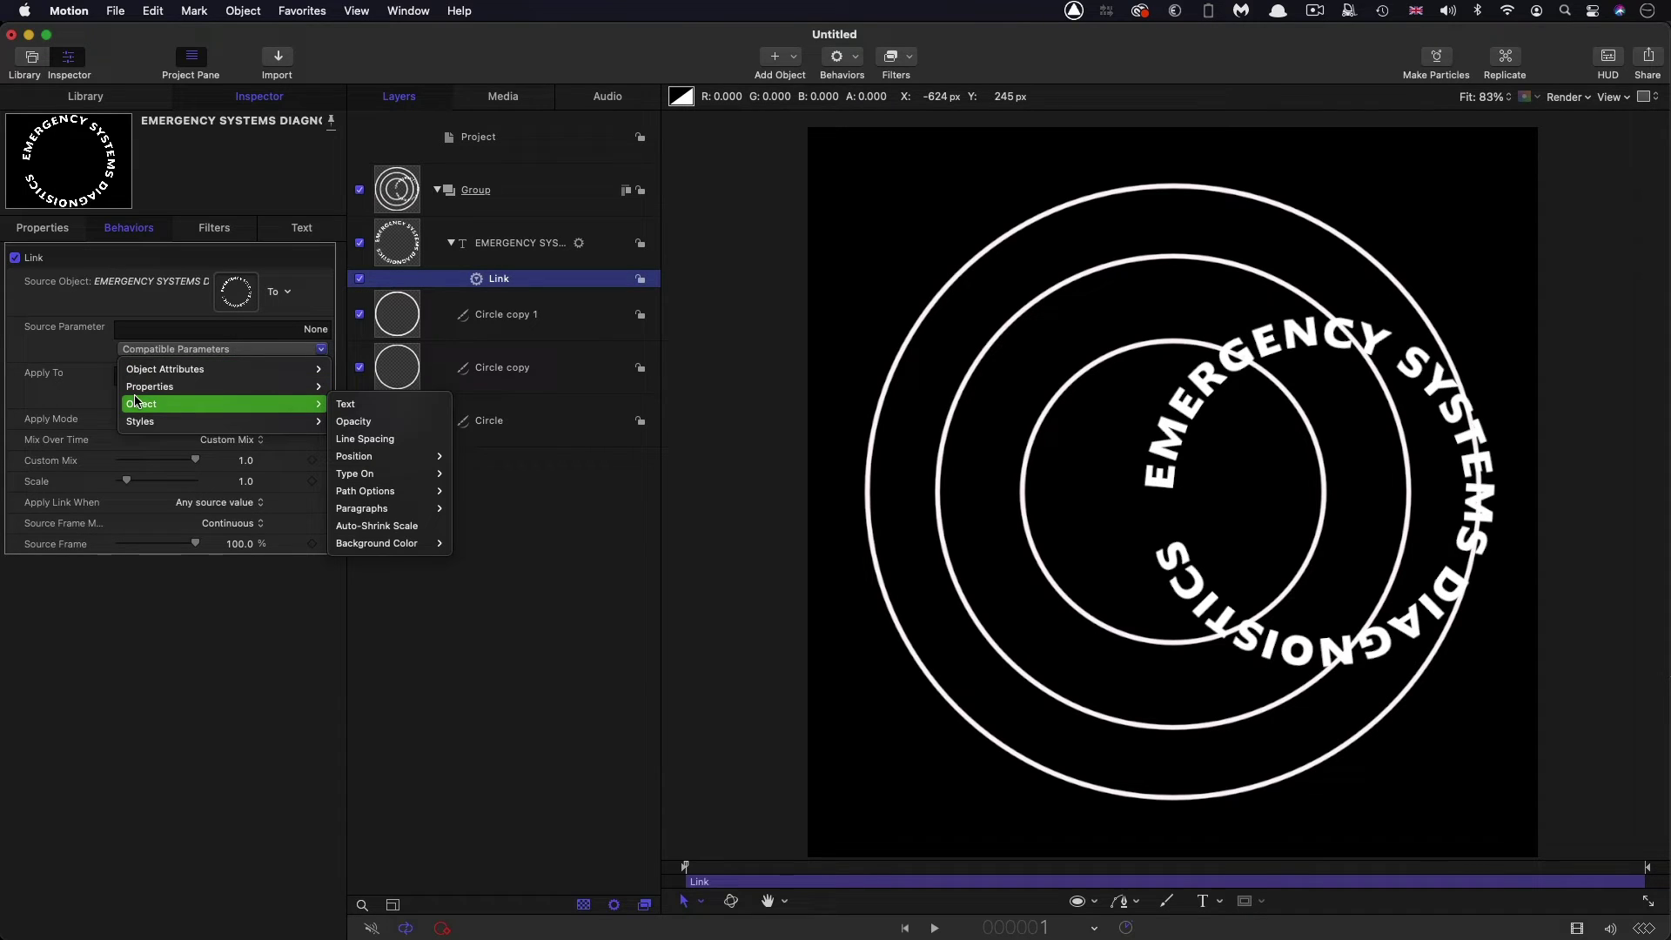
pyautogui.moveTo(374, 491)
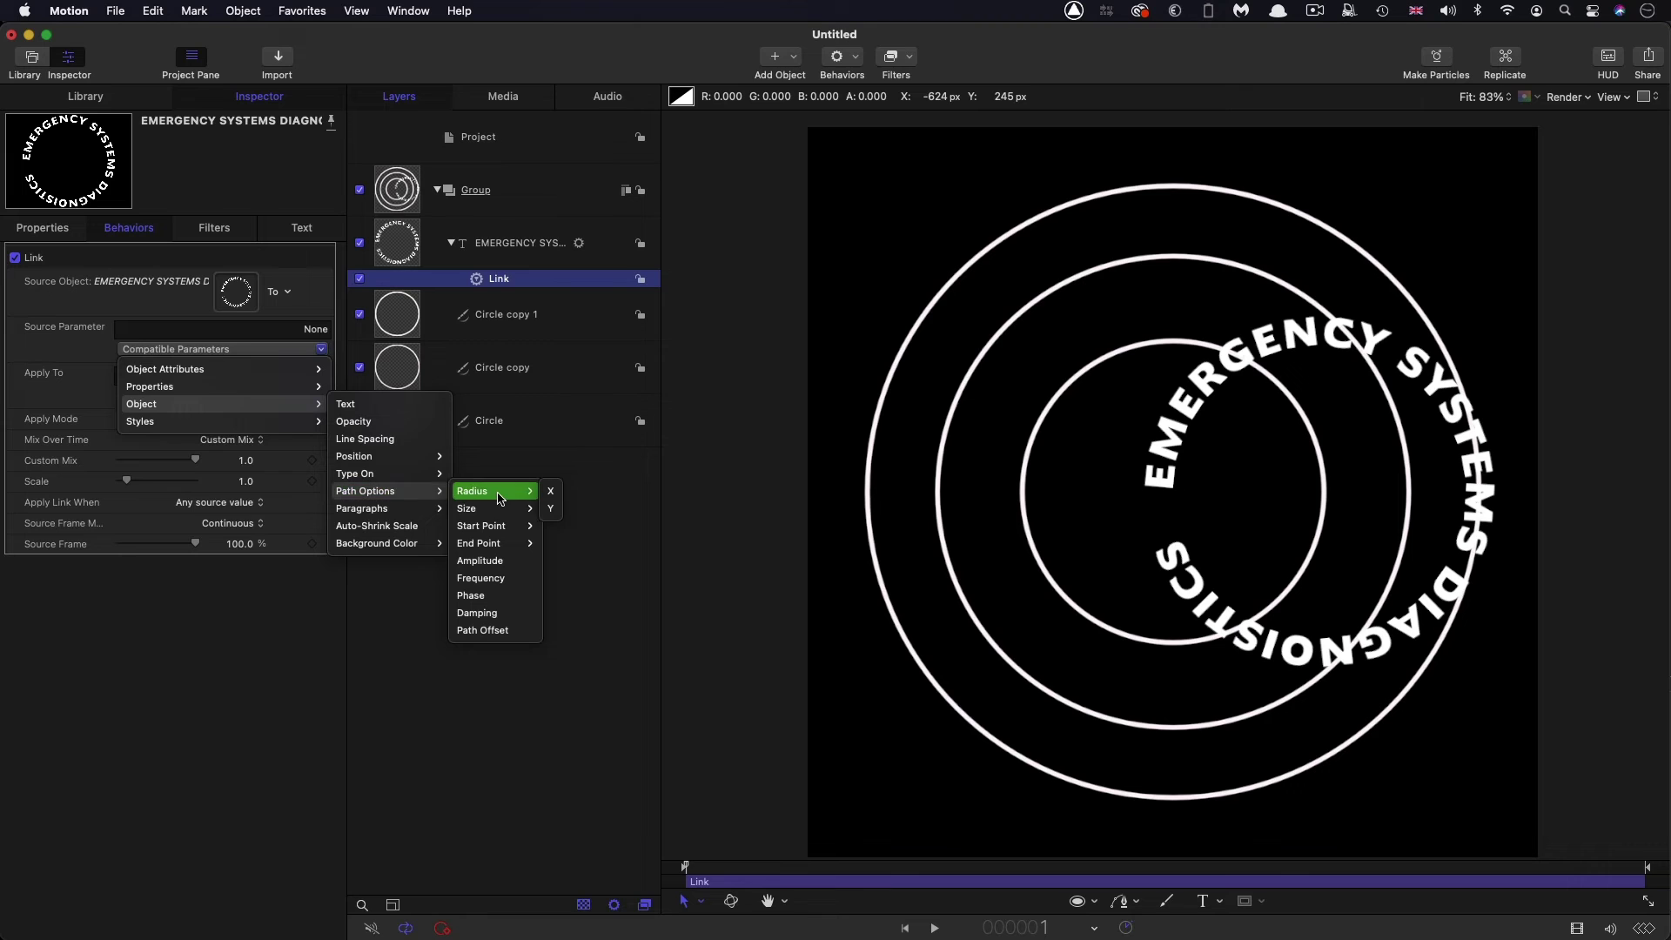
pyautogui.click(552, 493)
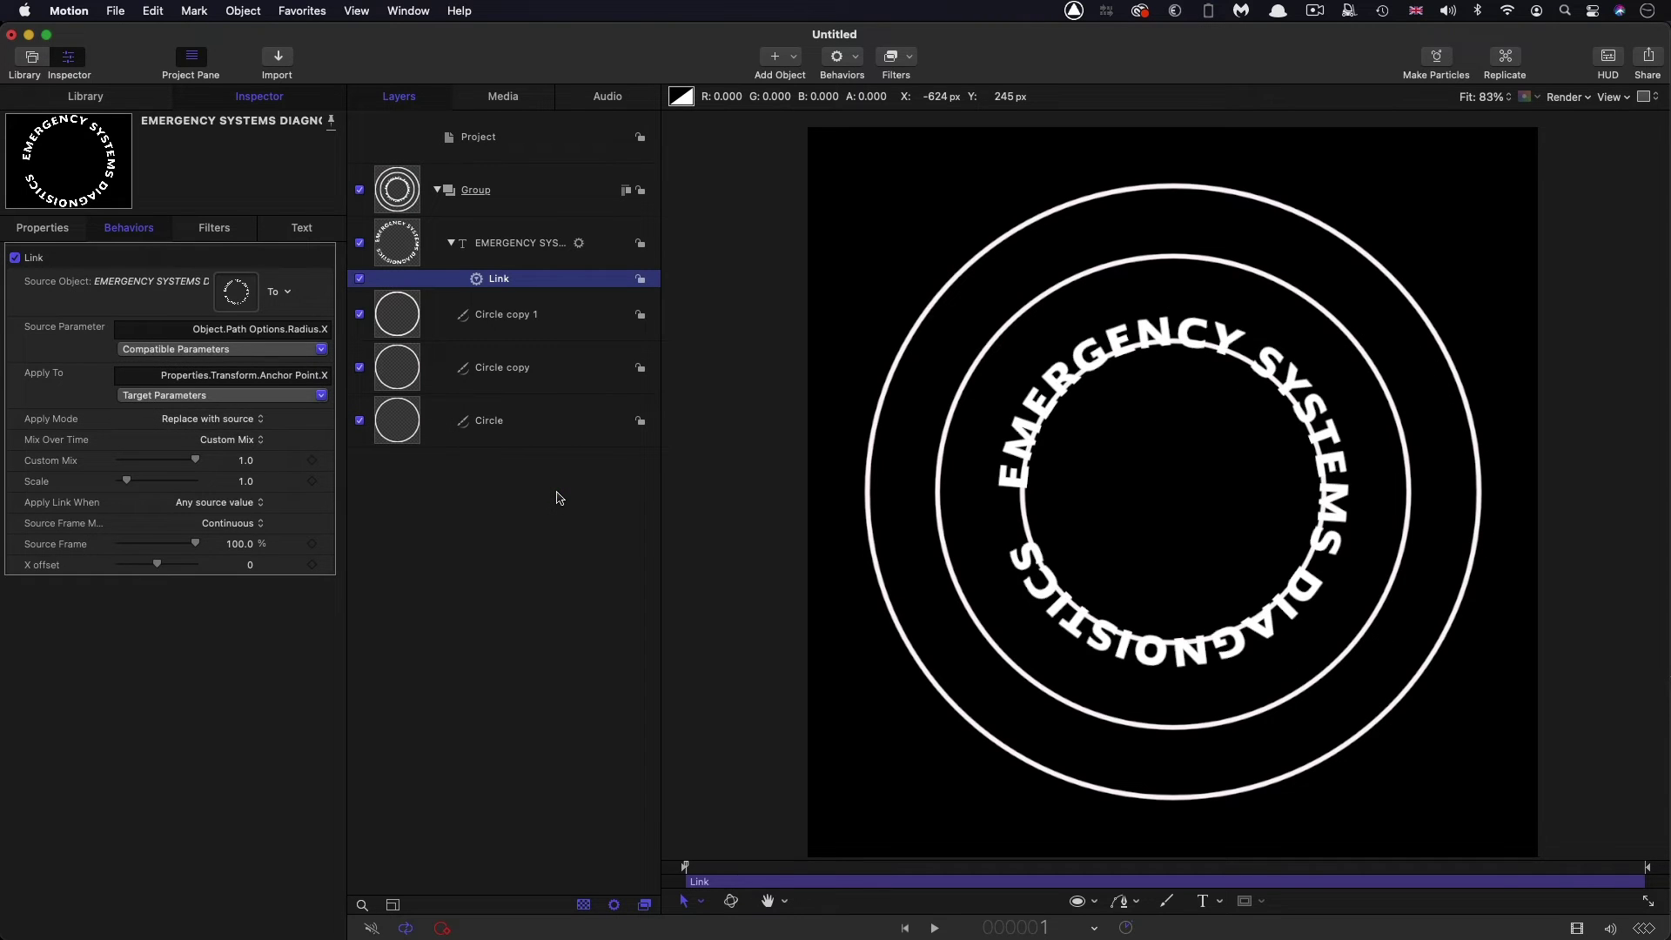
# - Enlarge the text path radius to 335 so the anchor follows it
pyautogui.click(302, 228)
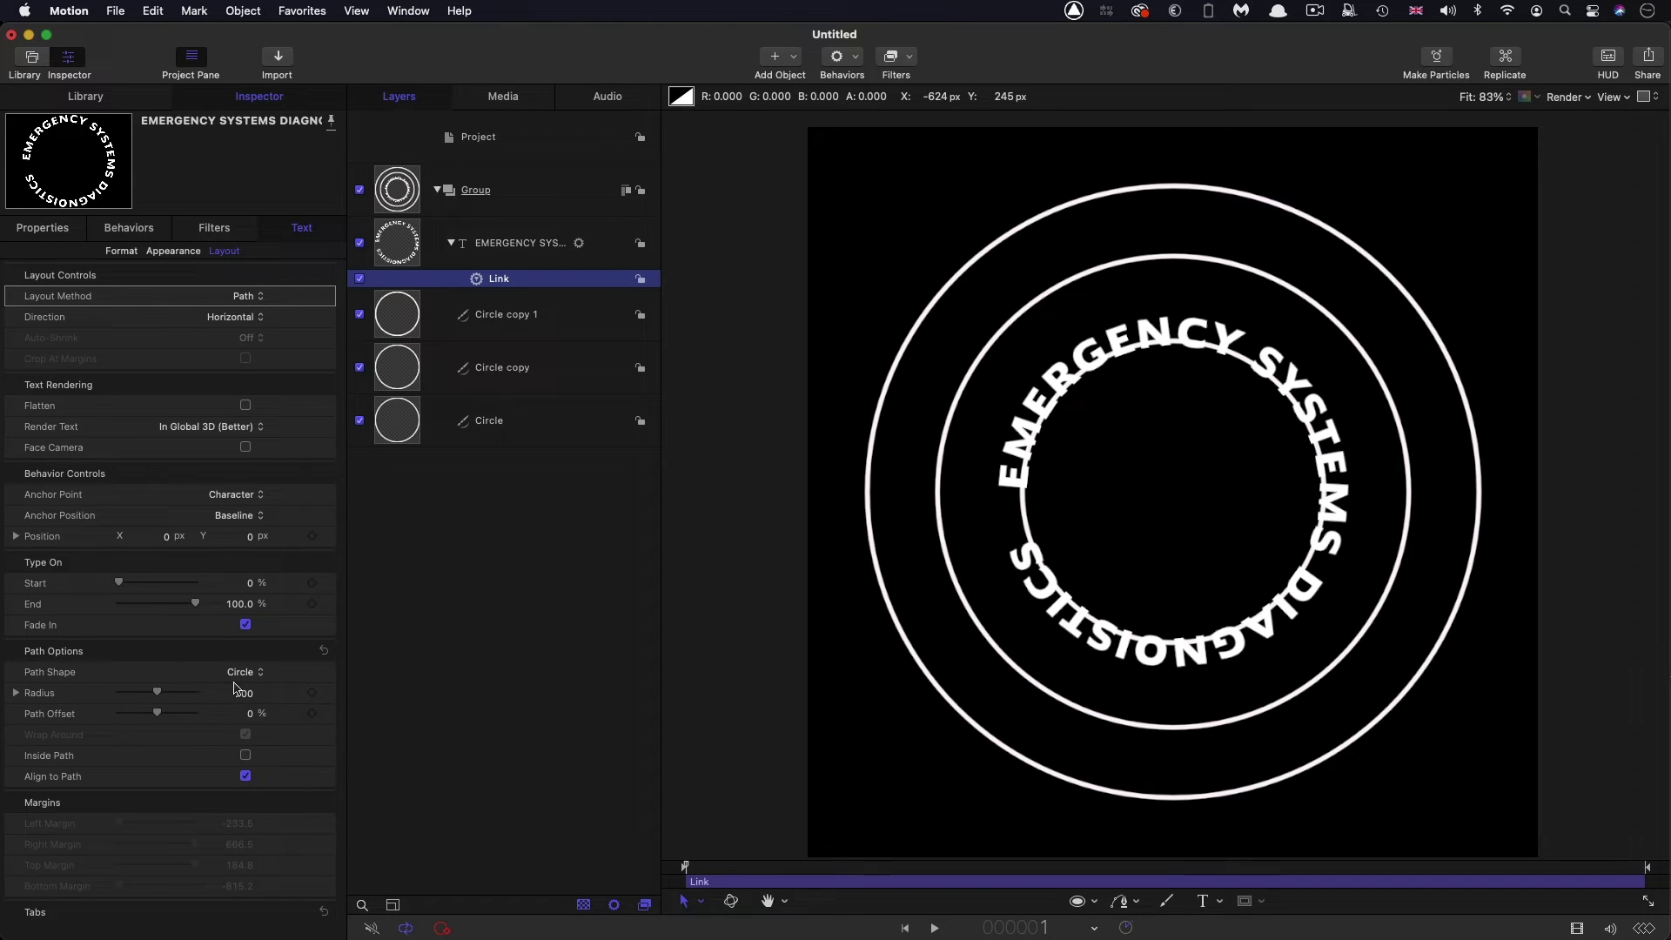
pyautogui.moveTo(235, 694); pyautogui.dragTo(244, 693)
pyautogui.click(49, 229)
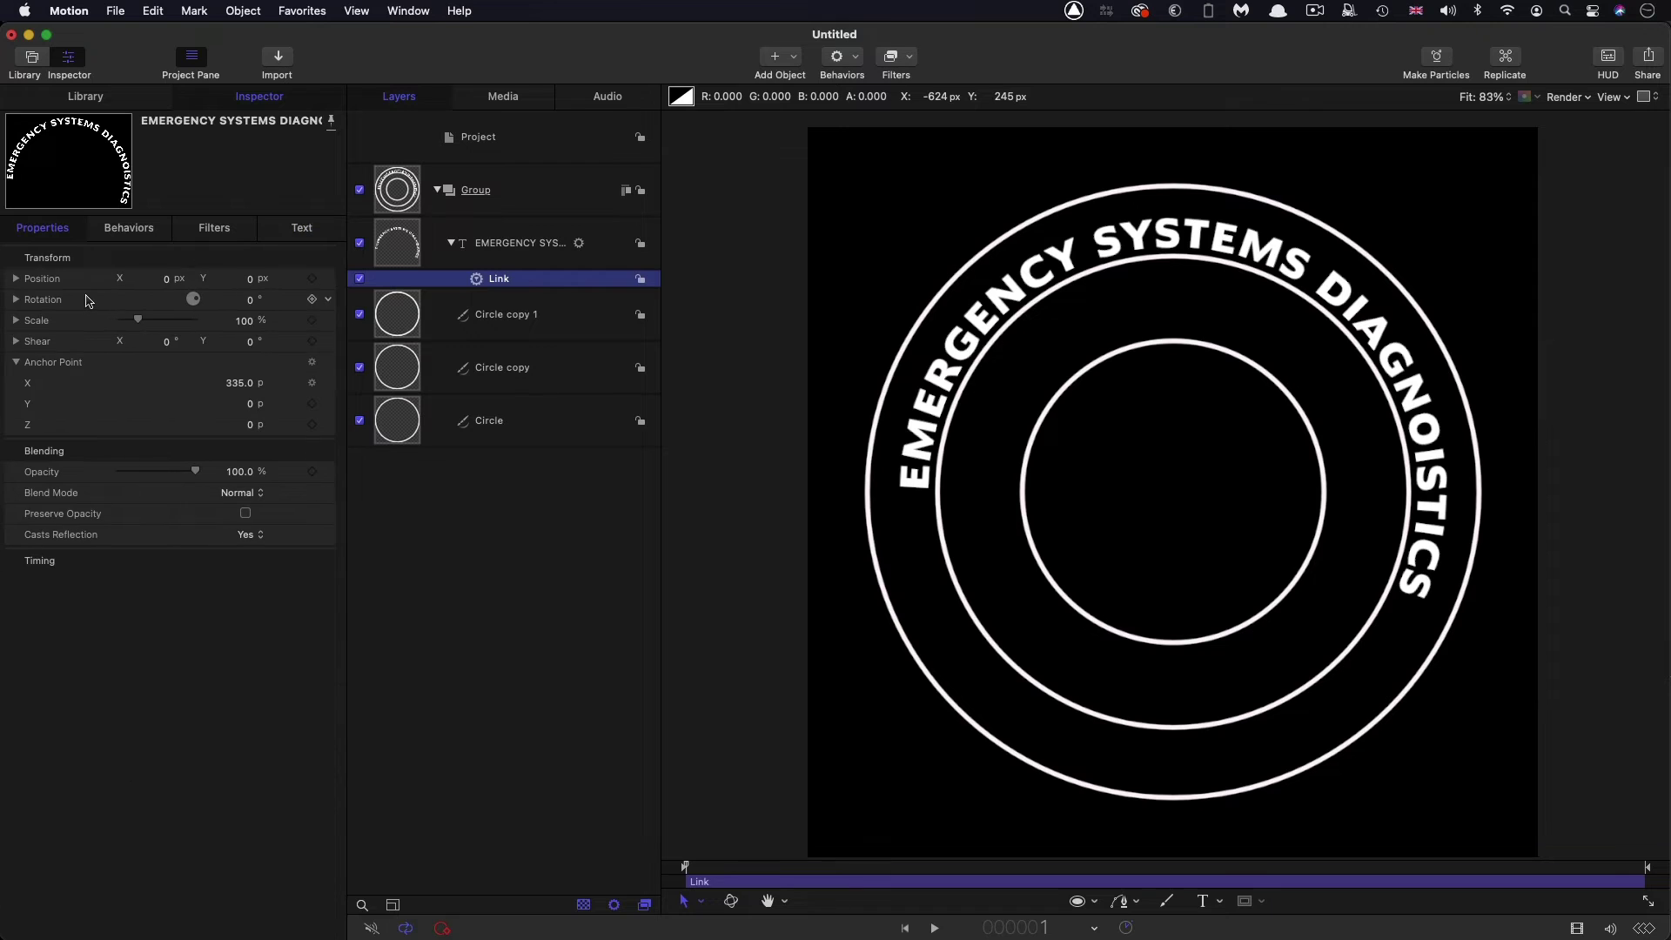
# - Delete the Link behaviour and switch the project preset to 1920×1080 My 1080
pyautogui.rightClick(498, 279)
pyautogui.click(542, 361)
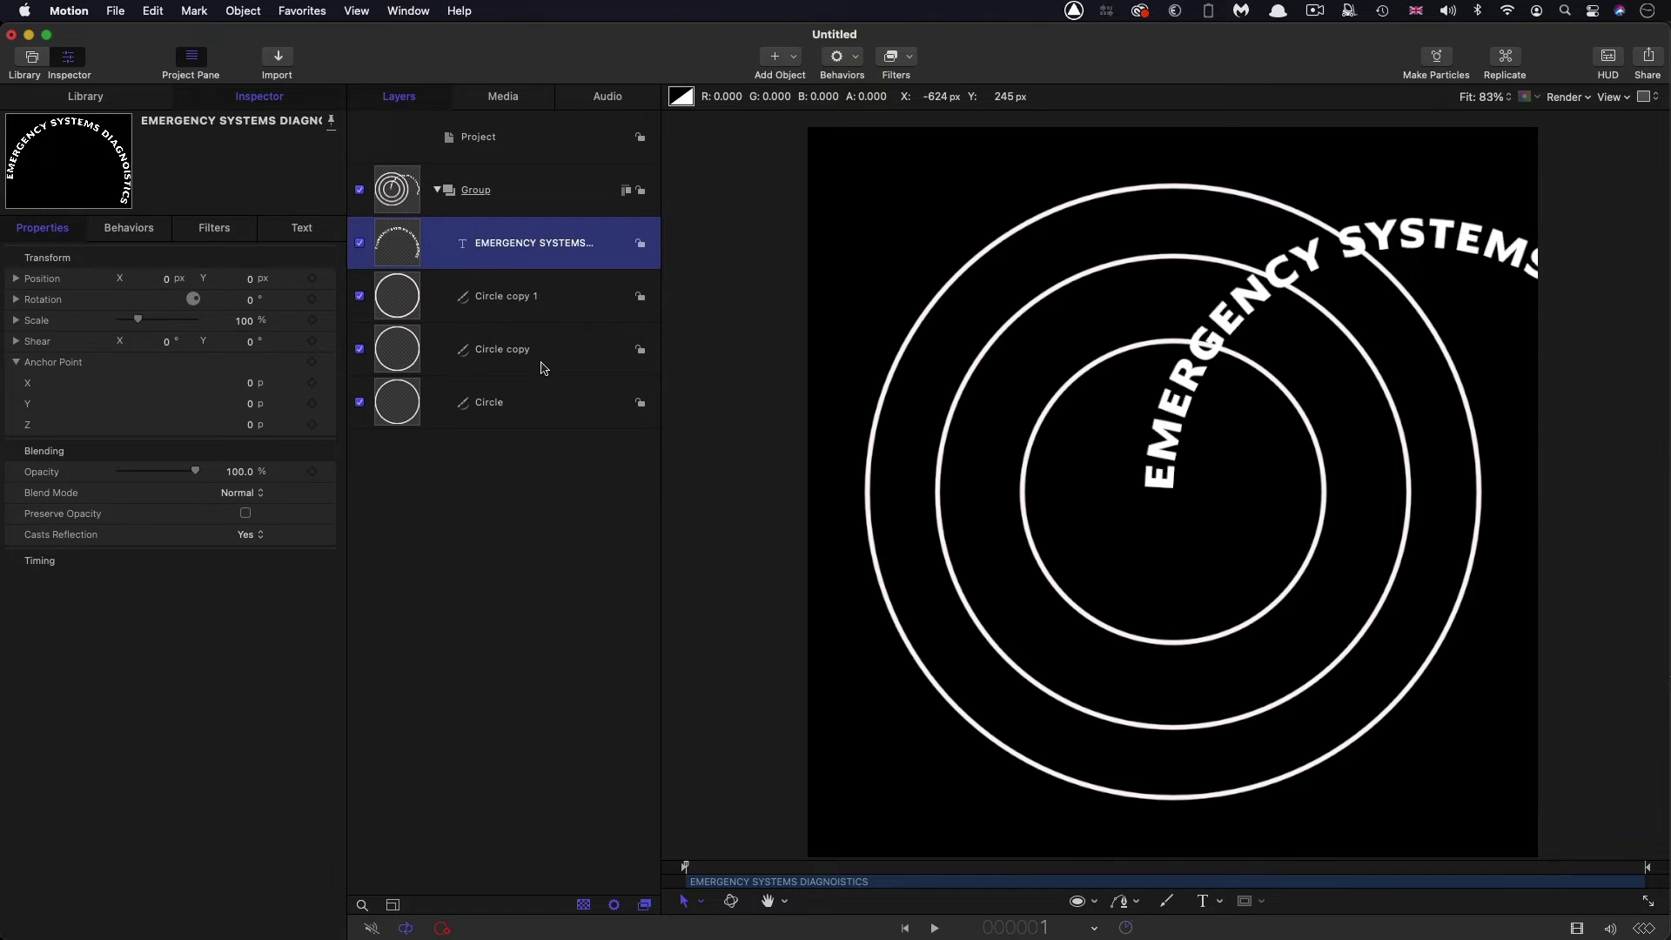
pyautogui.press('super+2')
pyautogui.press('super+3')
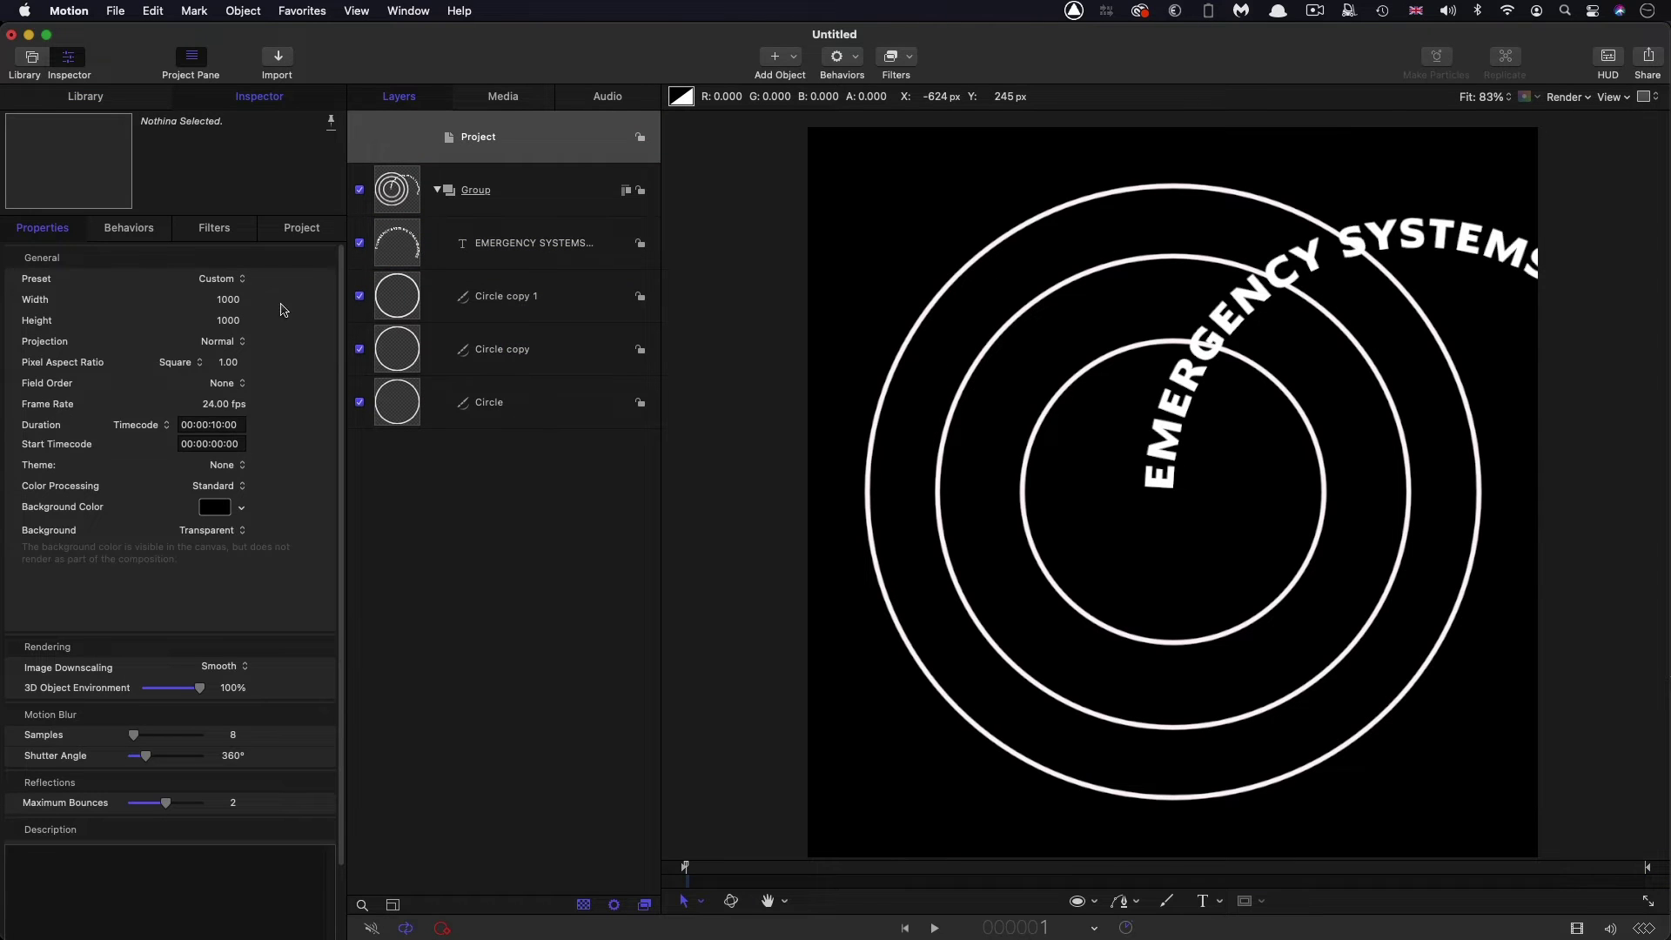
pyautogui.click(225, 278)
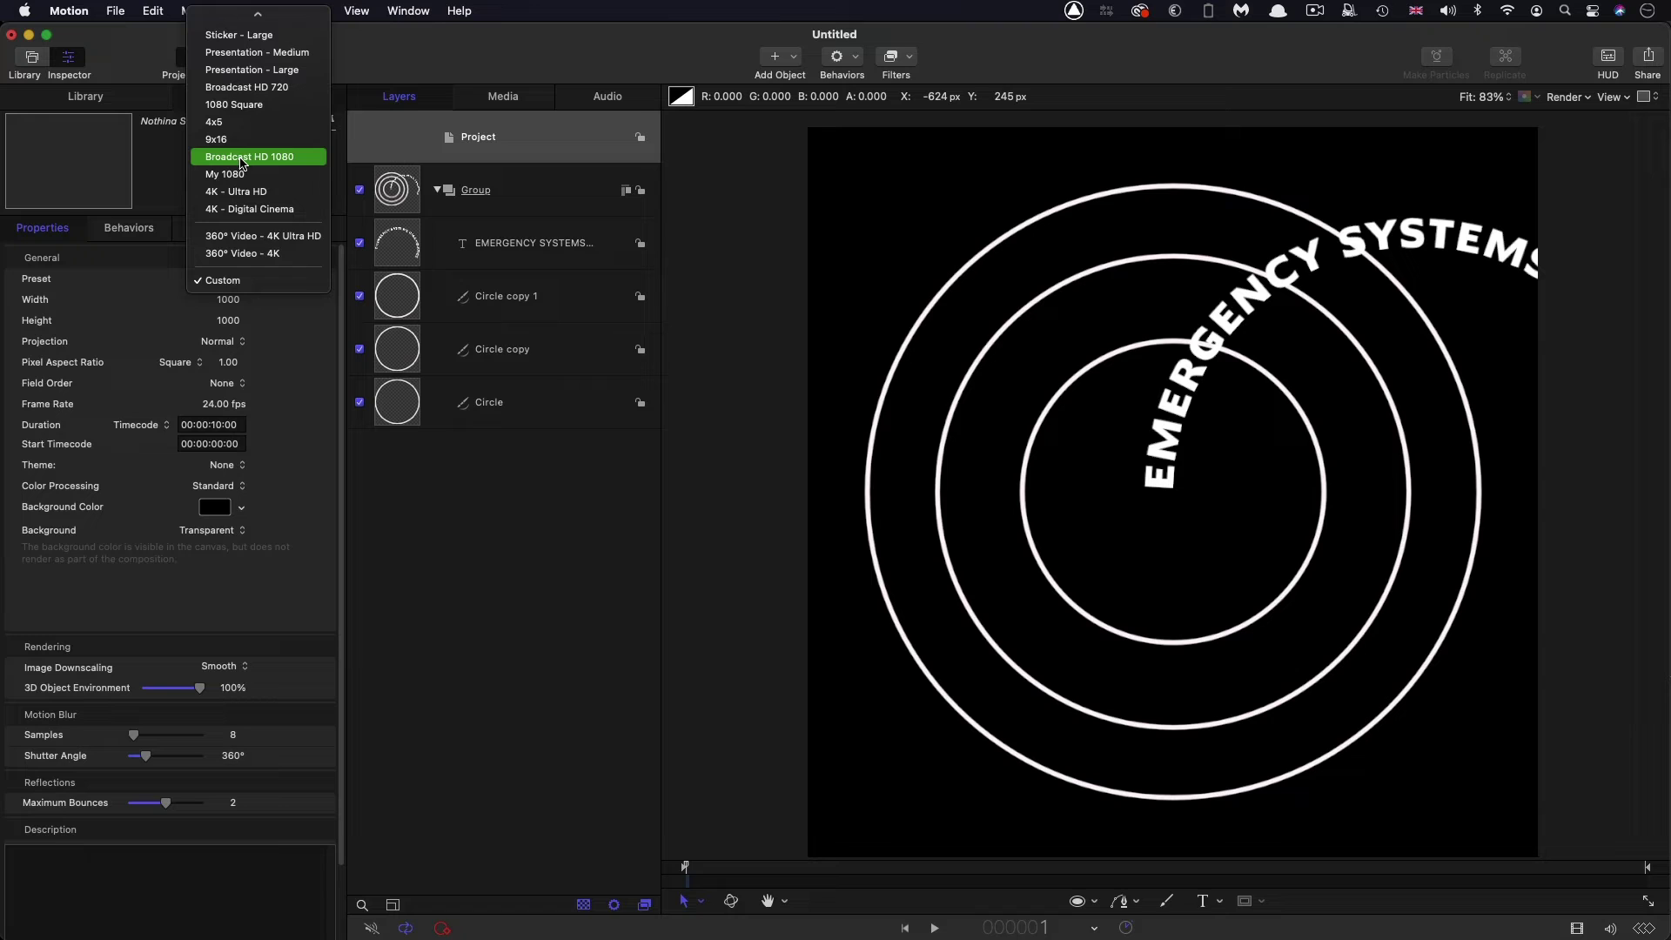
pyautogui.click(241, 173)
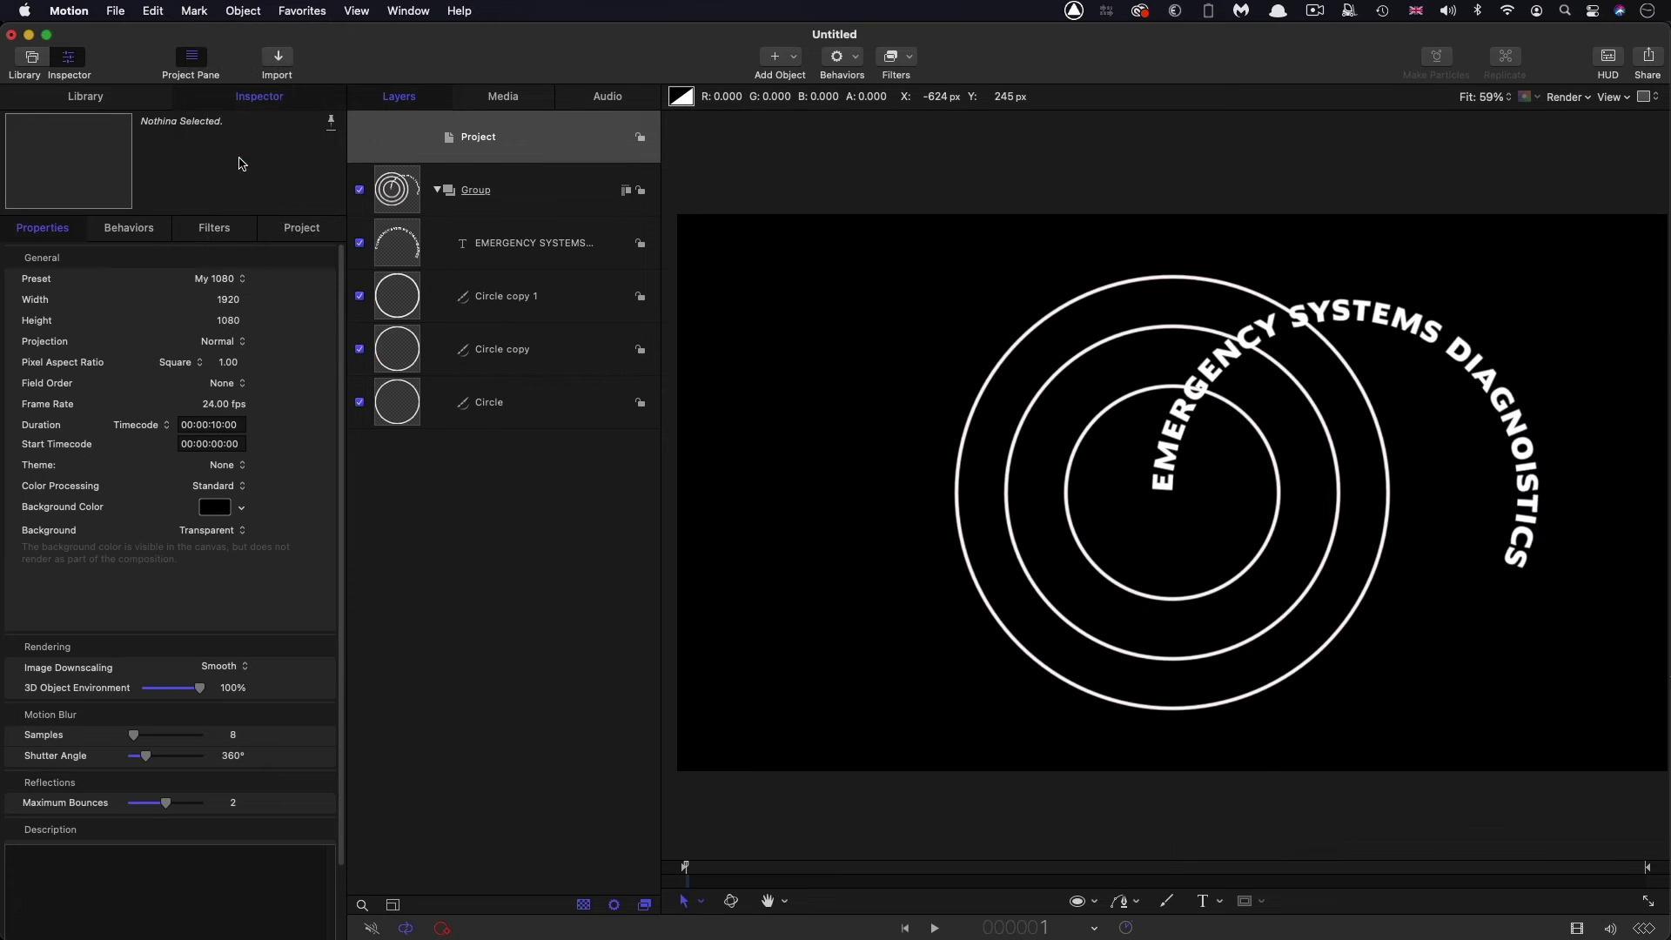
# - Re-link the text's Anchor Point X to its Path Options Radius X
pyautogui.click(400, 250)
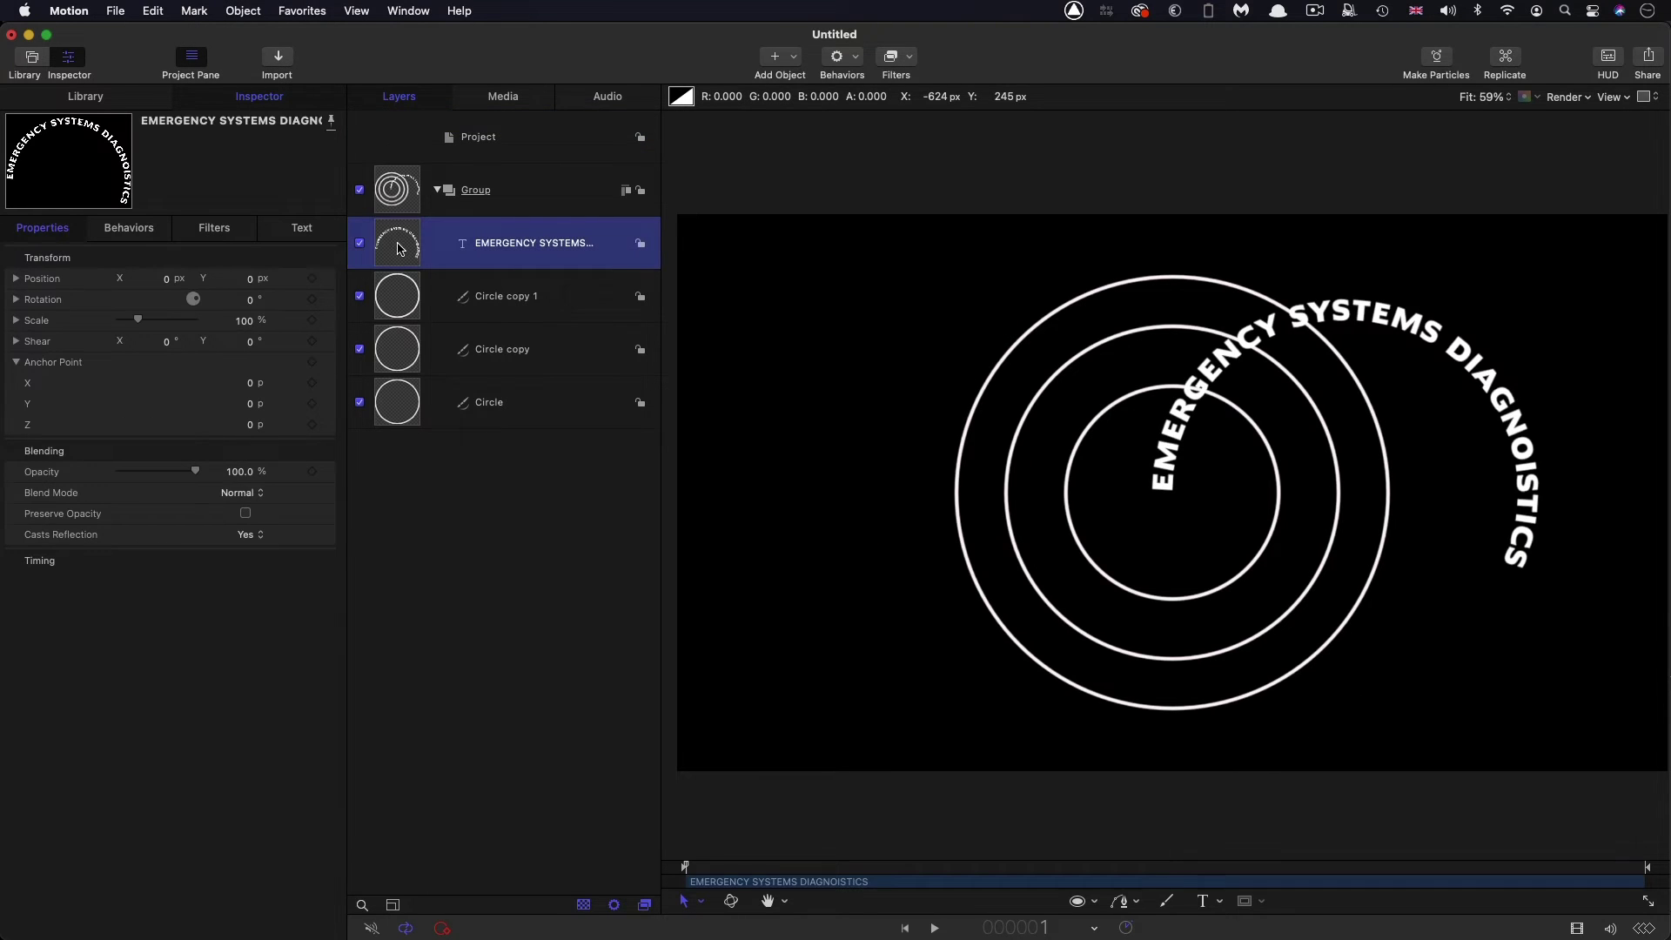
pyautogui.click(331, 383)
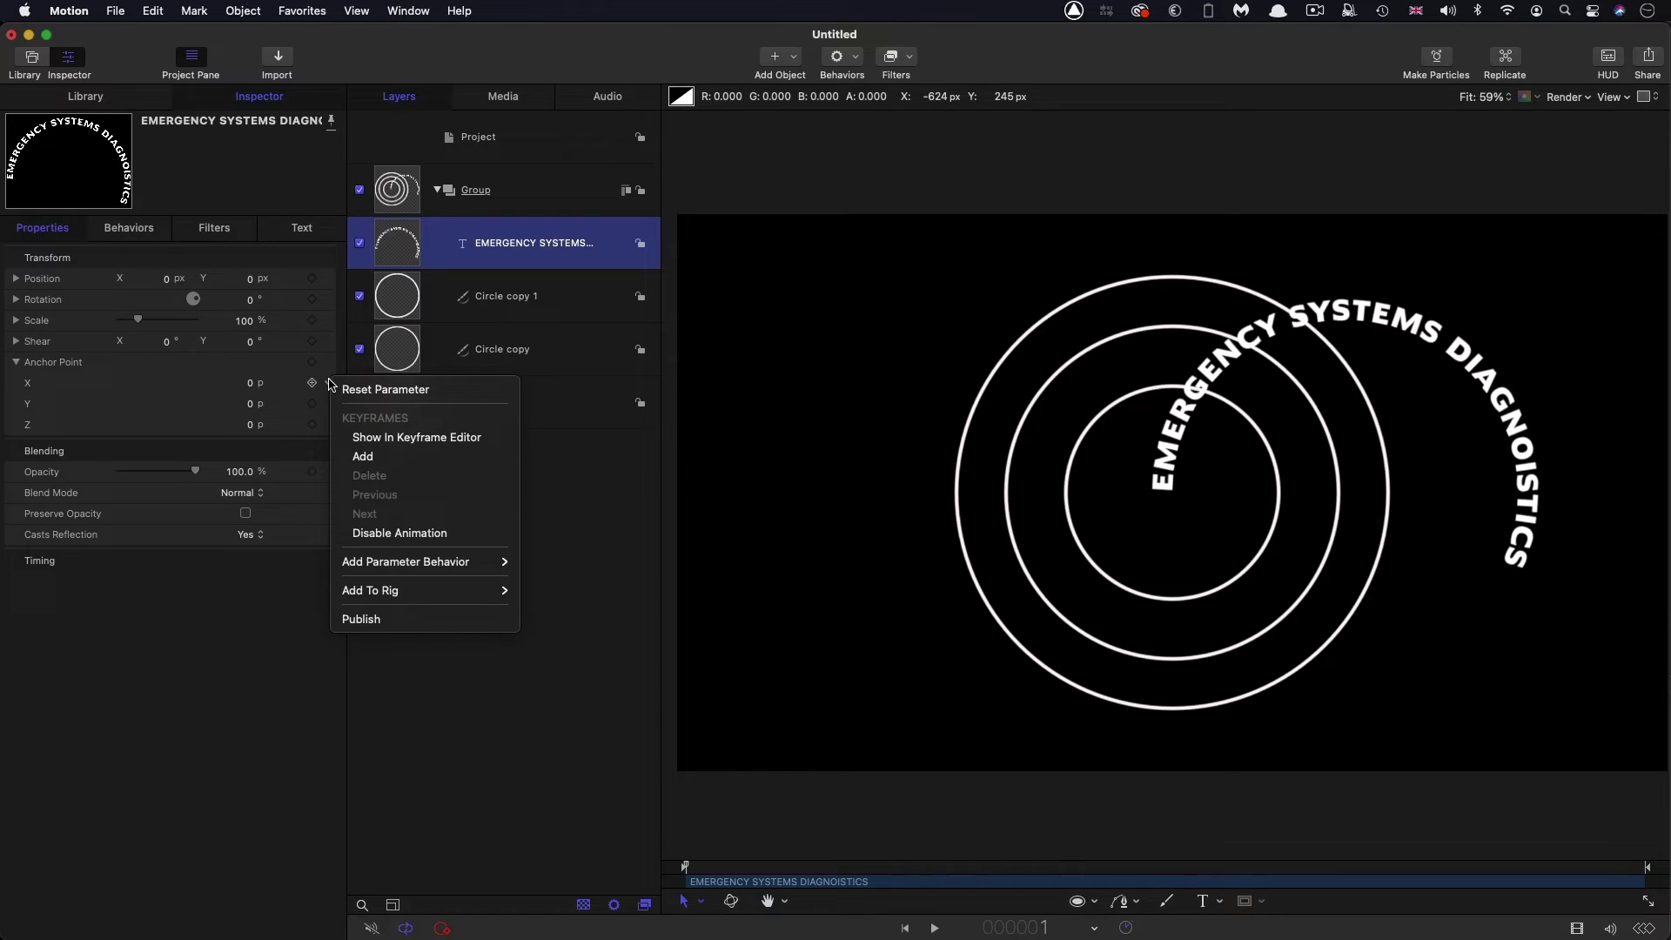
pyautogui.moveTo(409, 563)
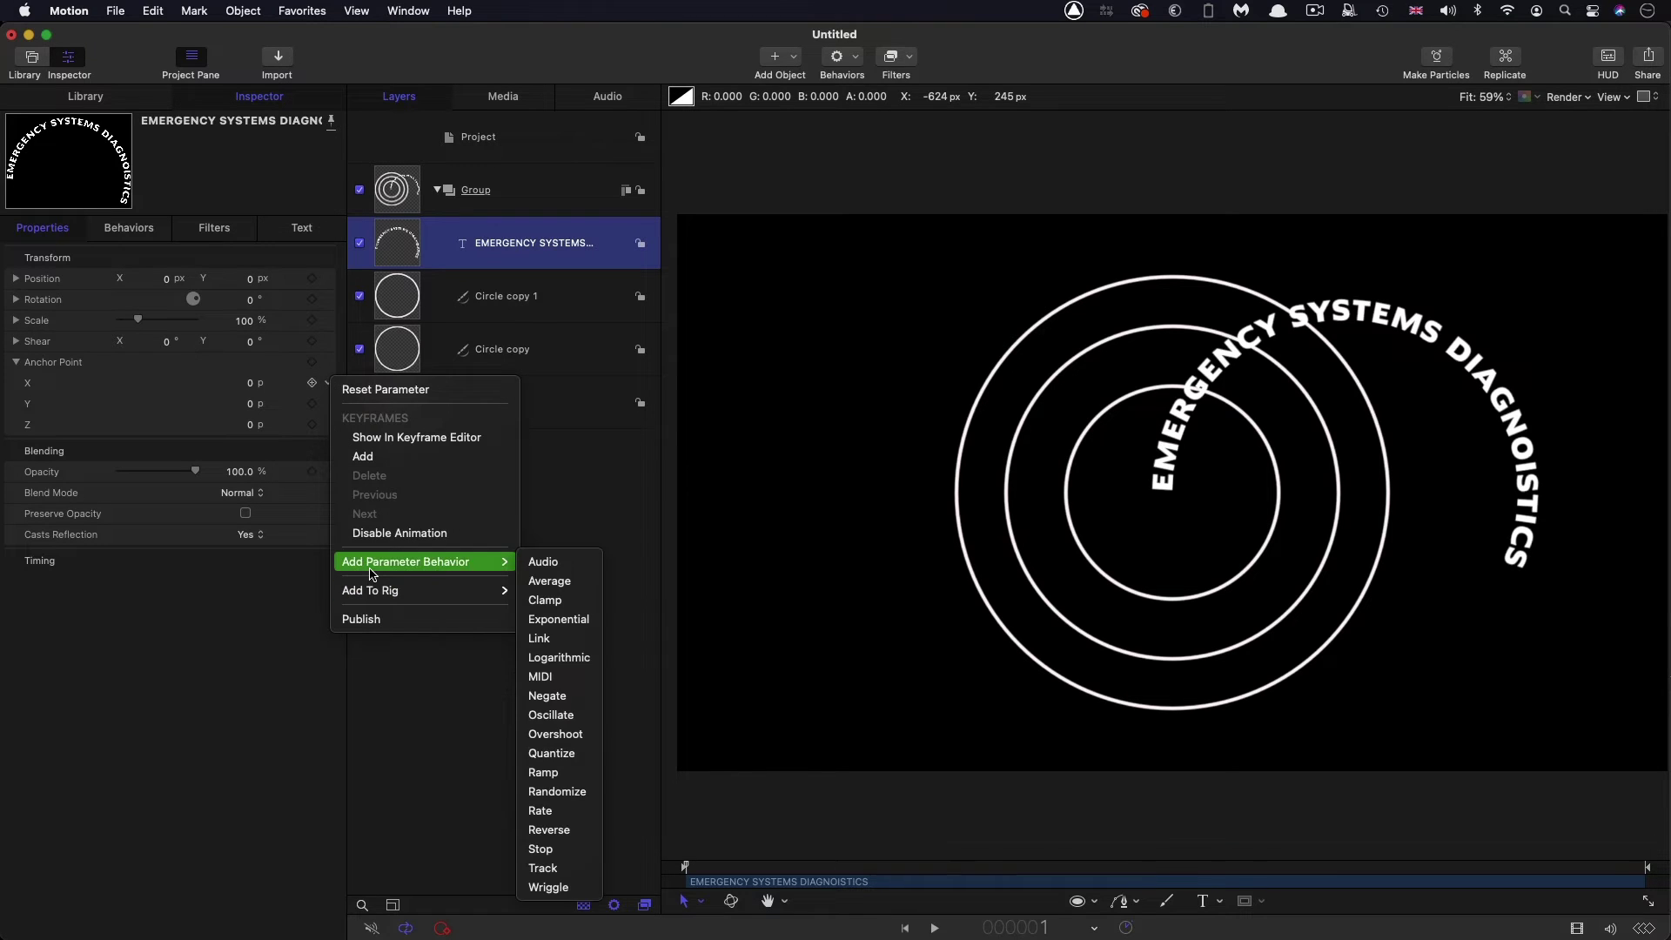
pyautogui.click(540, 641)
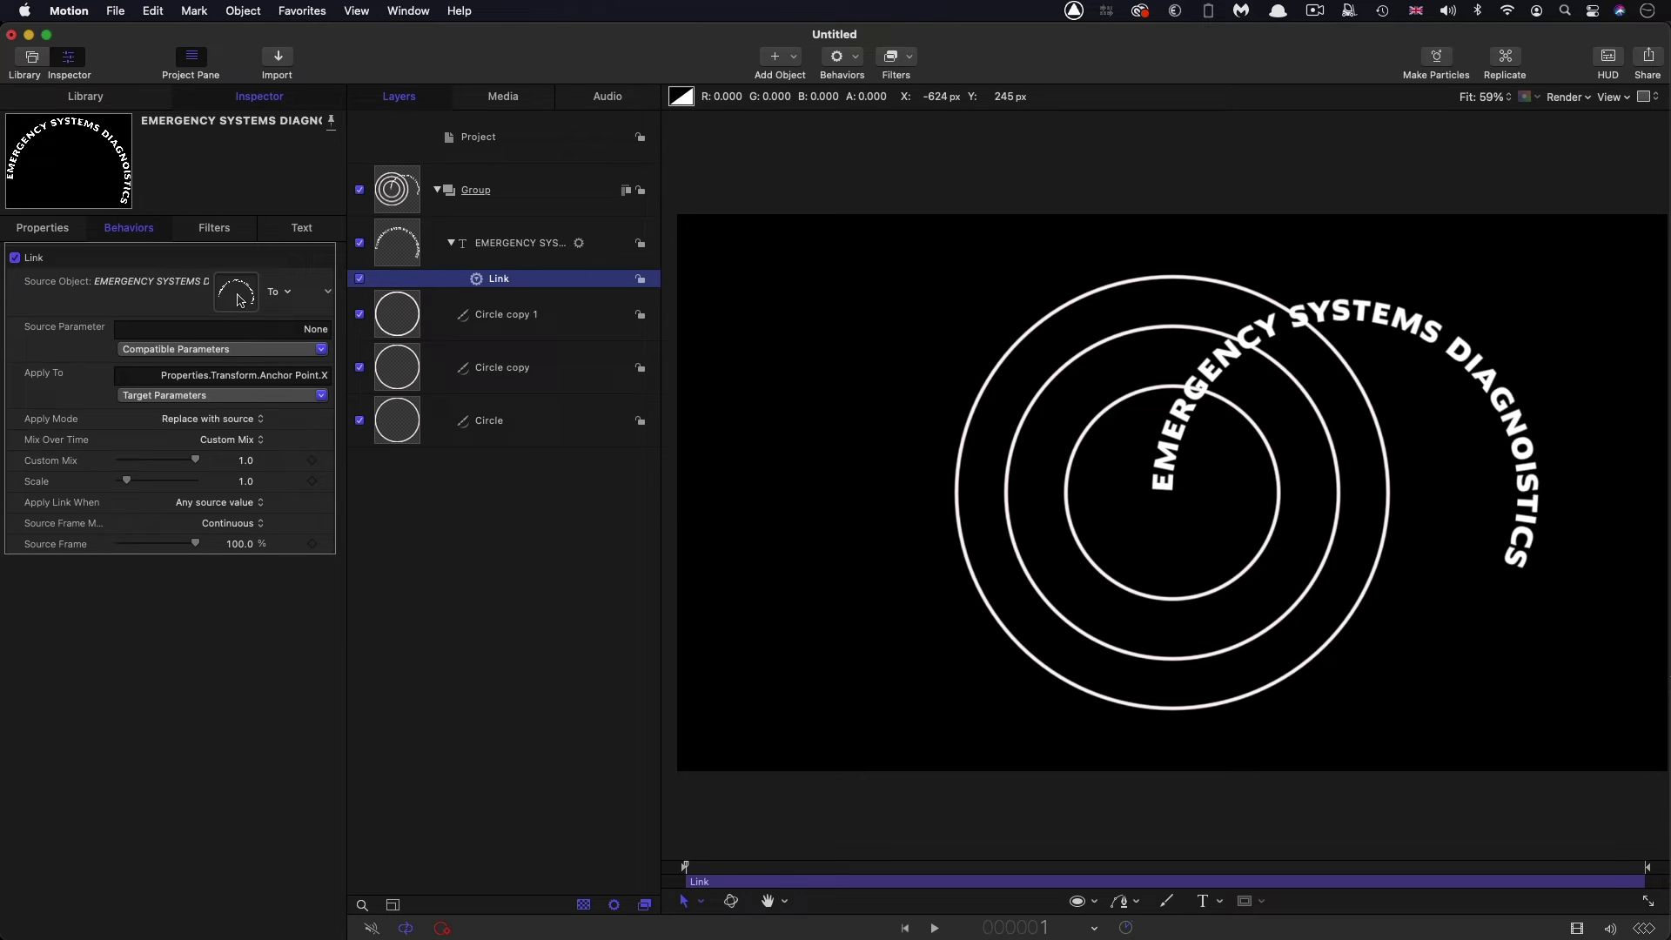
pyautogui.click(275, 349)
pyautogui.moveTo(217, 404)
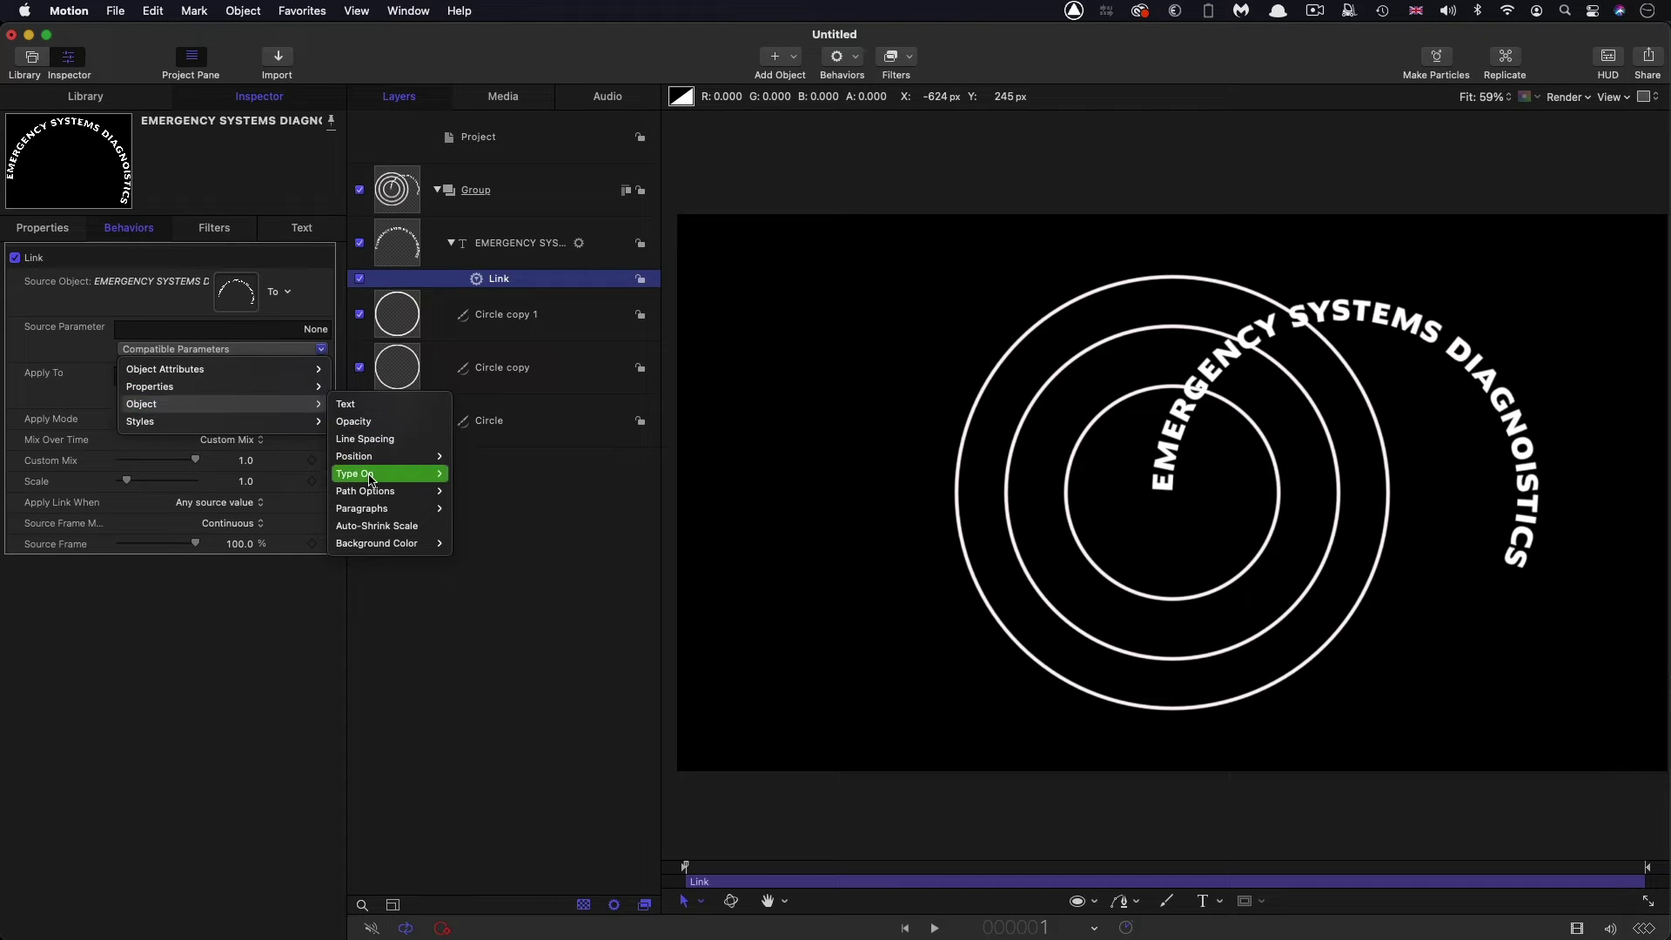
pyautogui.moveTo(387, 491)
pyautogui.moveTo(492, 491)
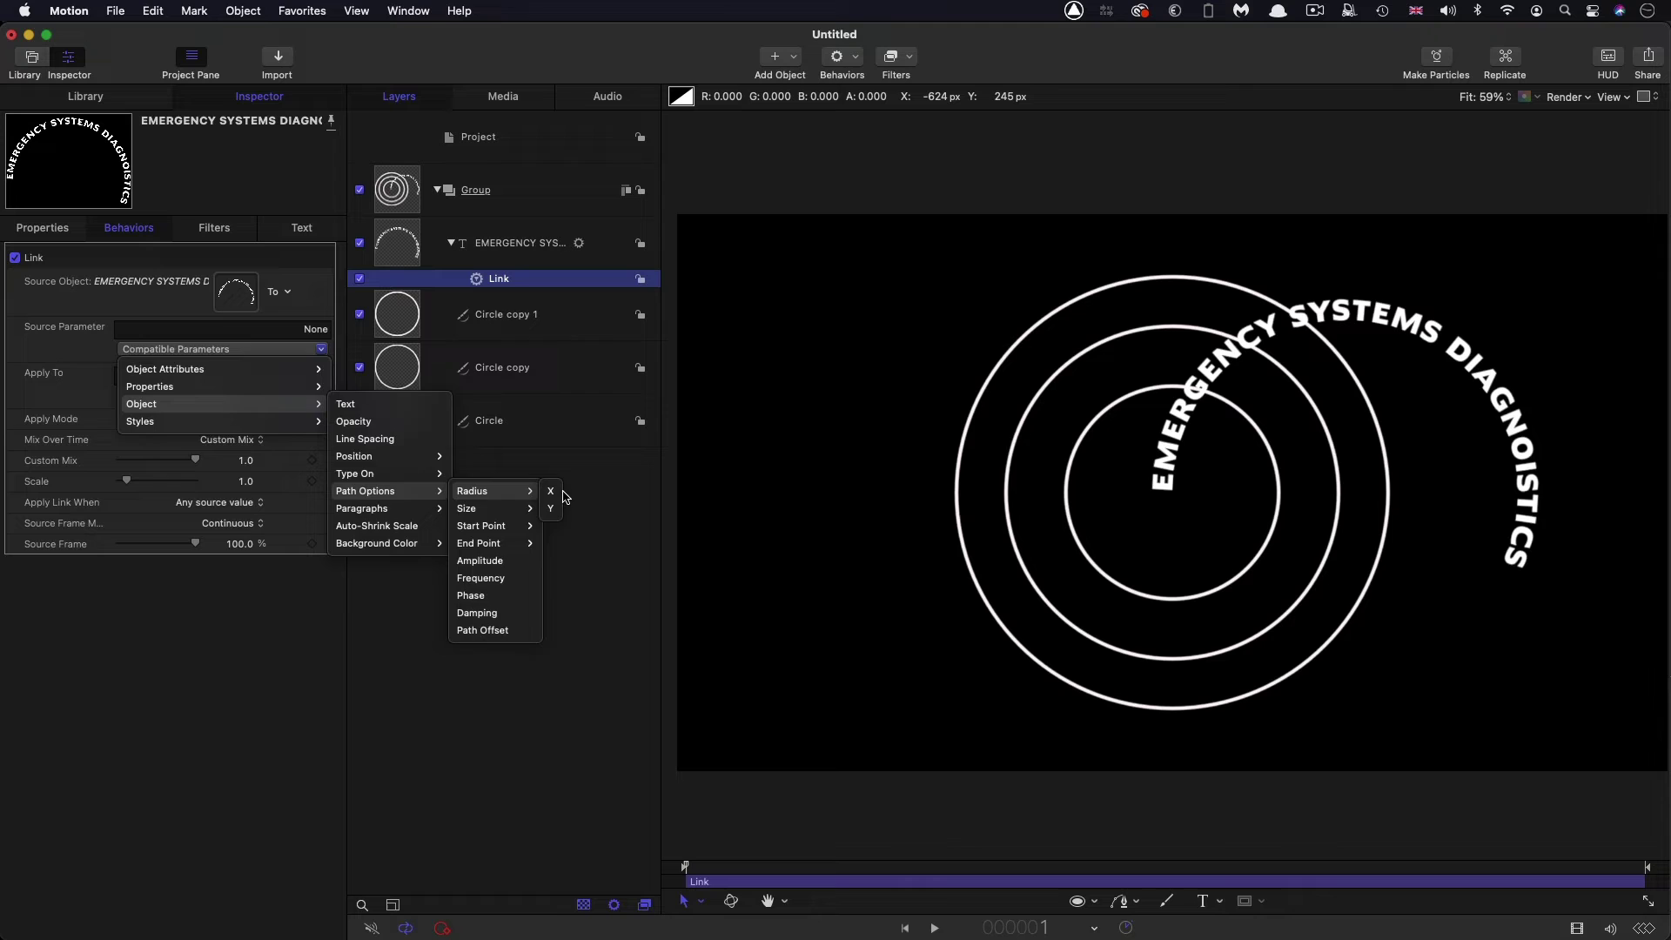
pyautogui.click(552, 493)
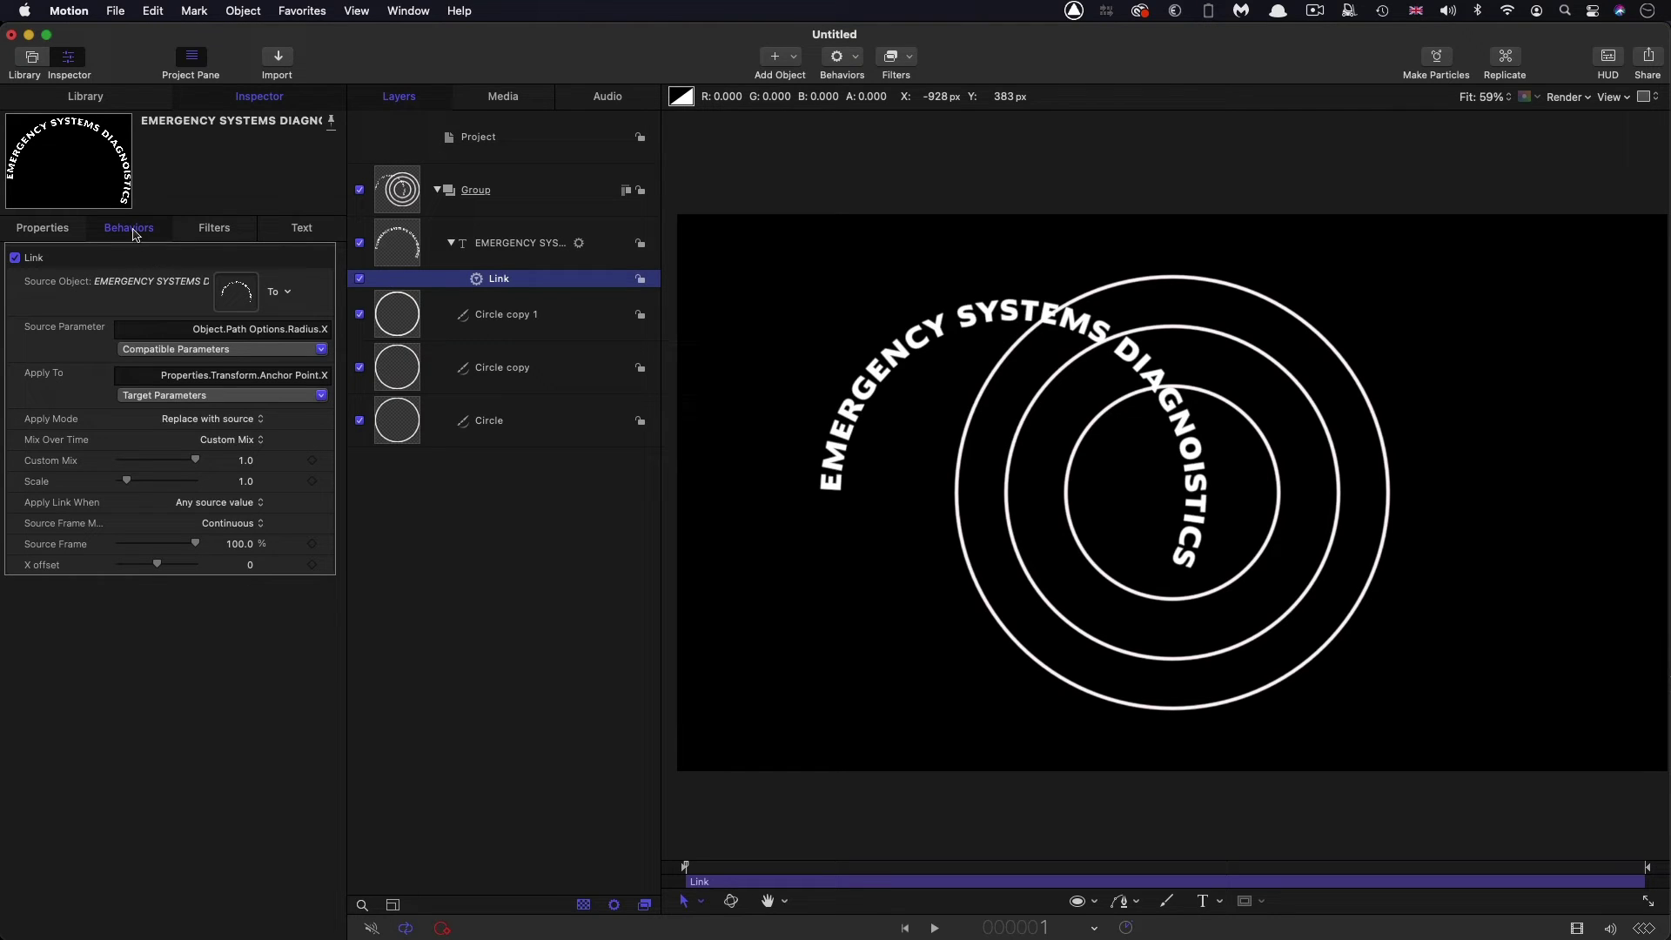
# - Set the Link behaviour's Scale to 0.5
pyautogui.click(243, 482)
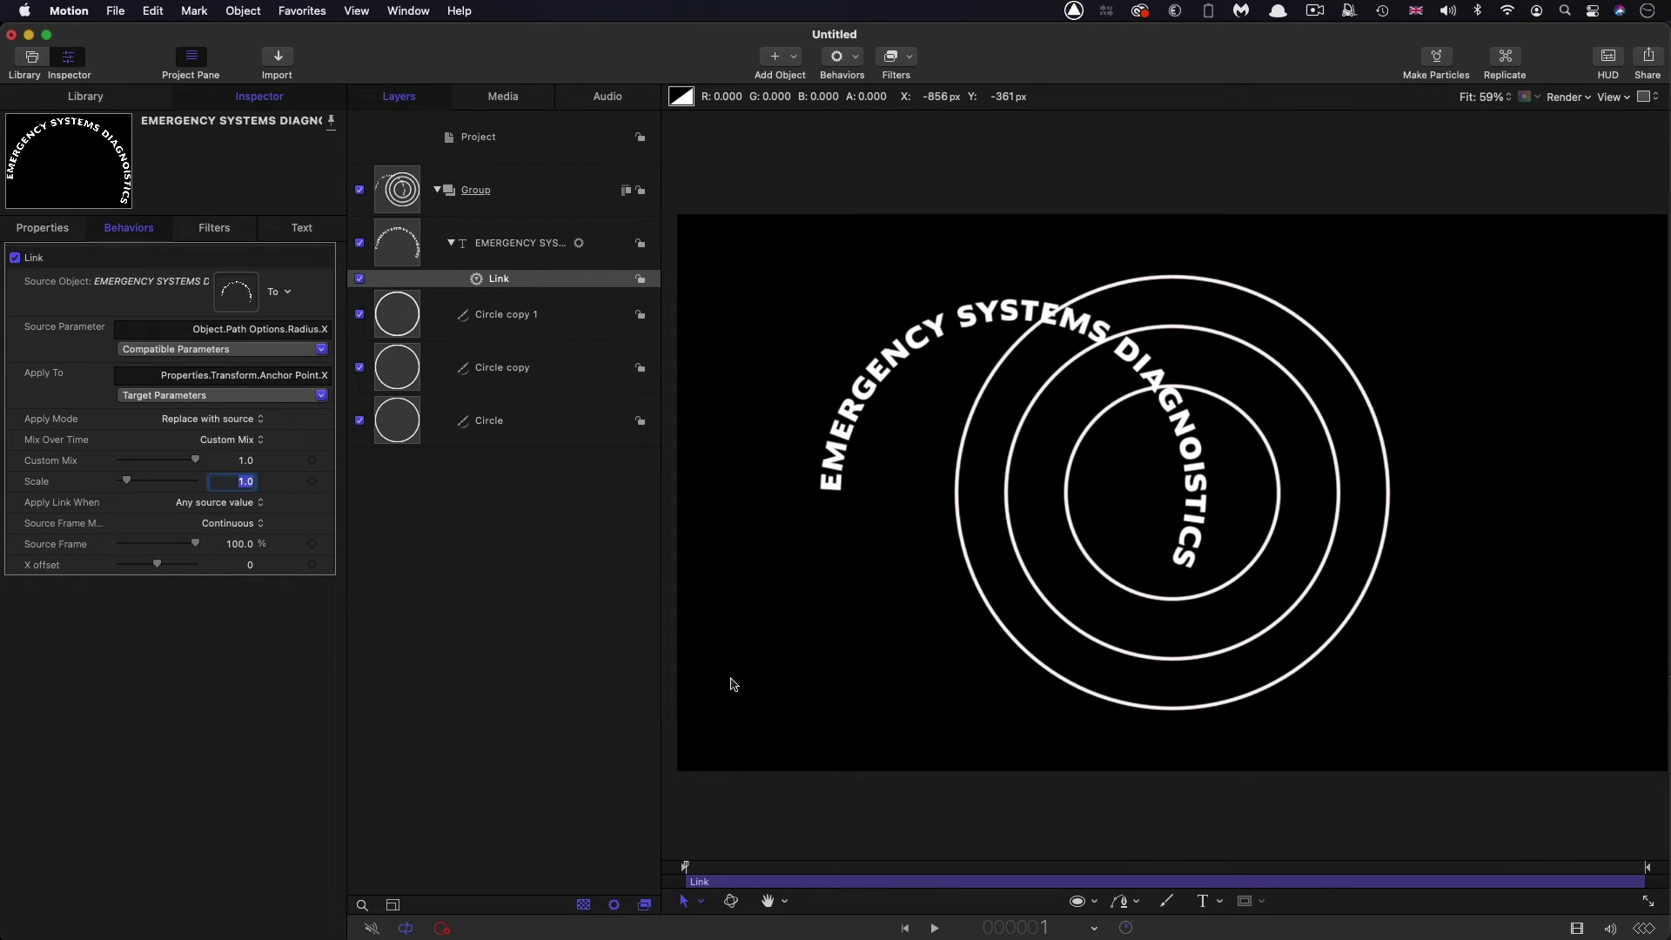
pyautogui.write('.5')
pyautogui.press('Return')
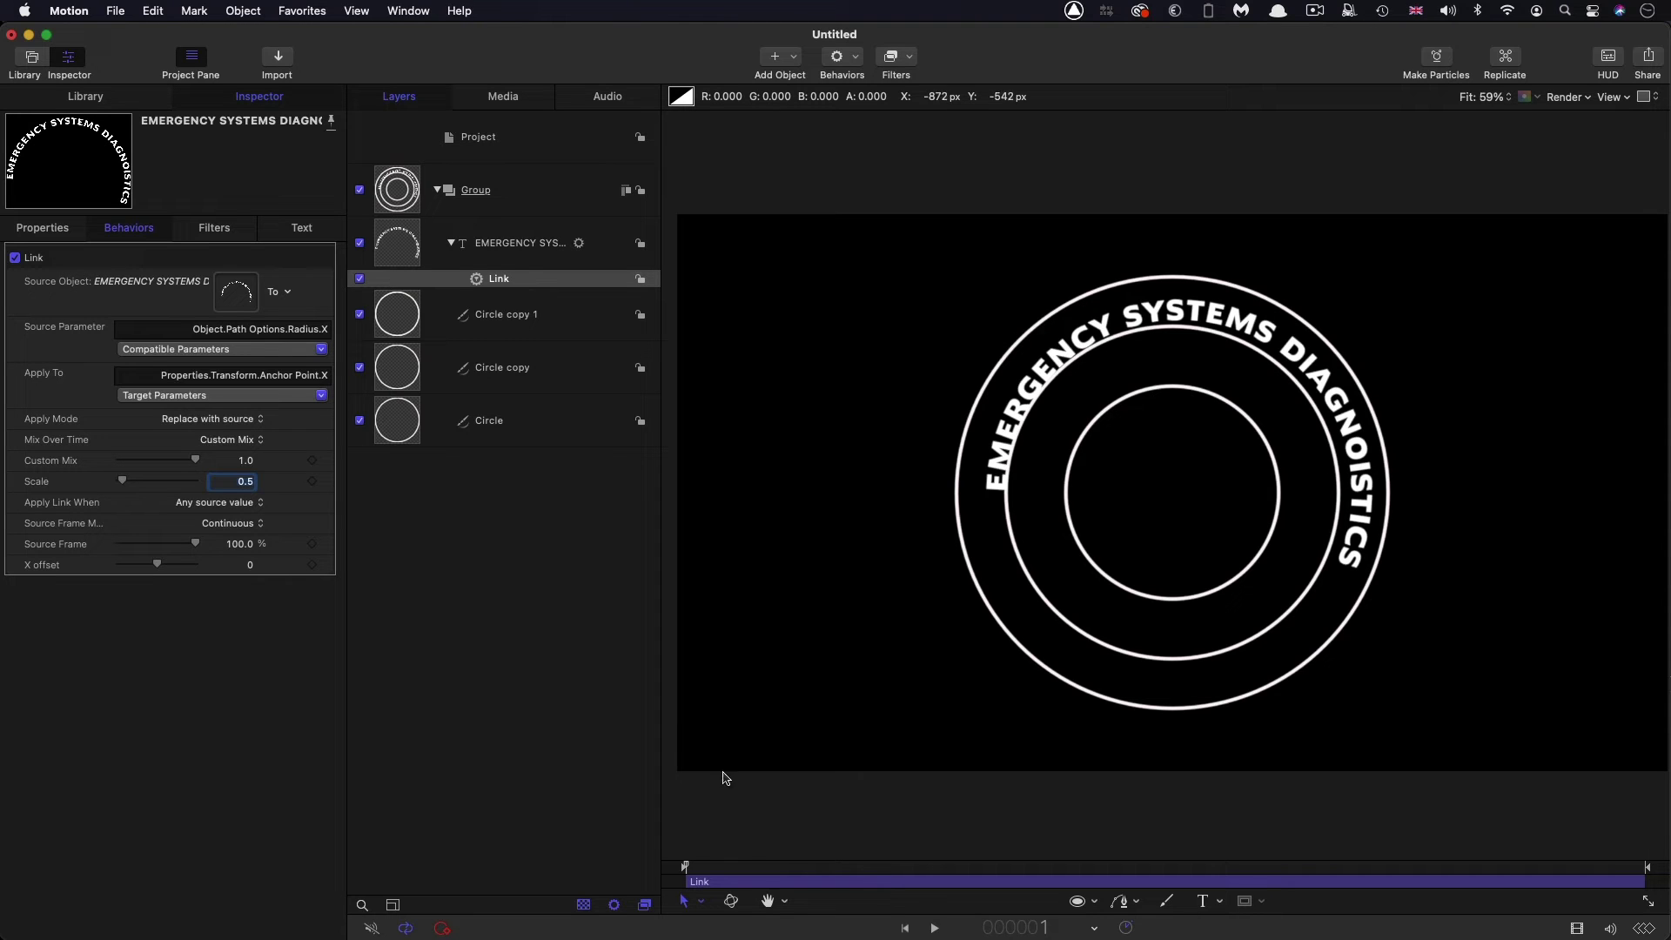
# - In Soulver, change the calculation to 1000/1920 and select the 0.5208333333 result
pyautogui.press('super+Tab')
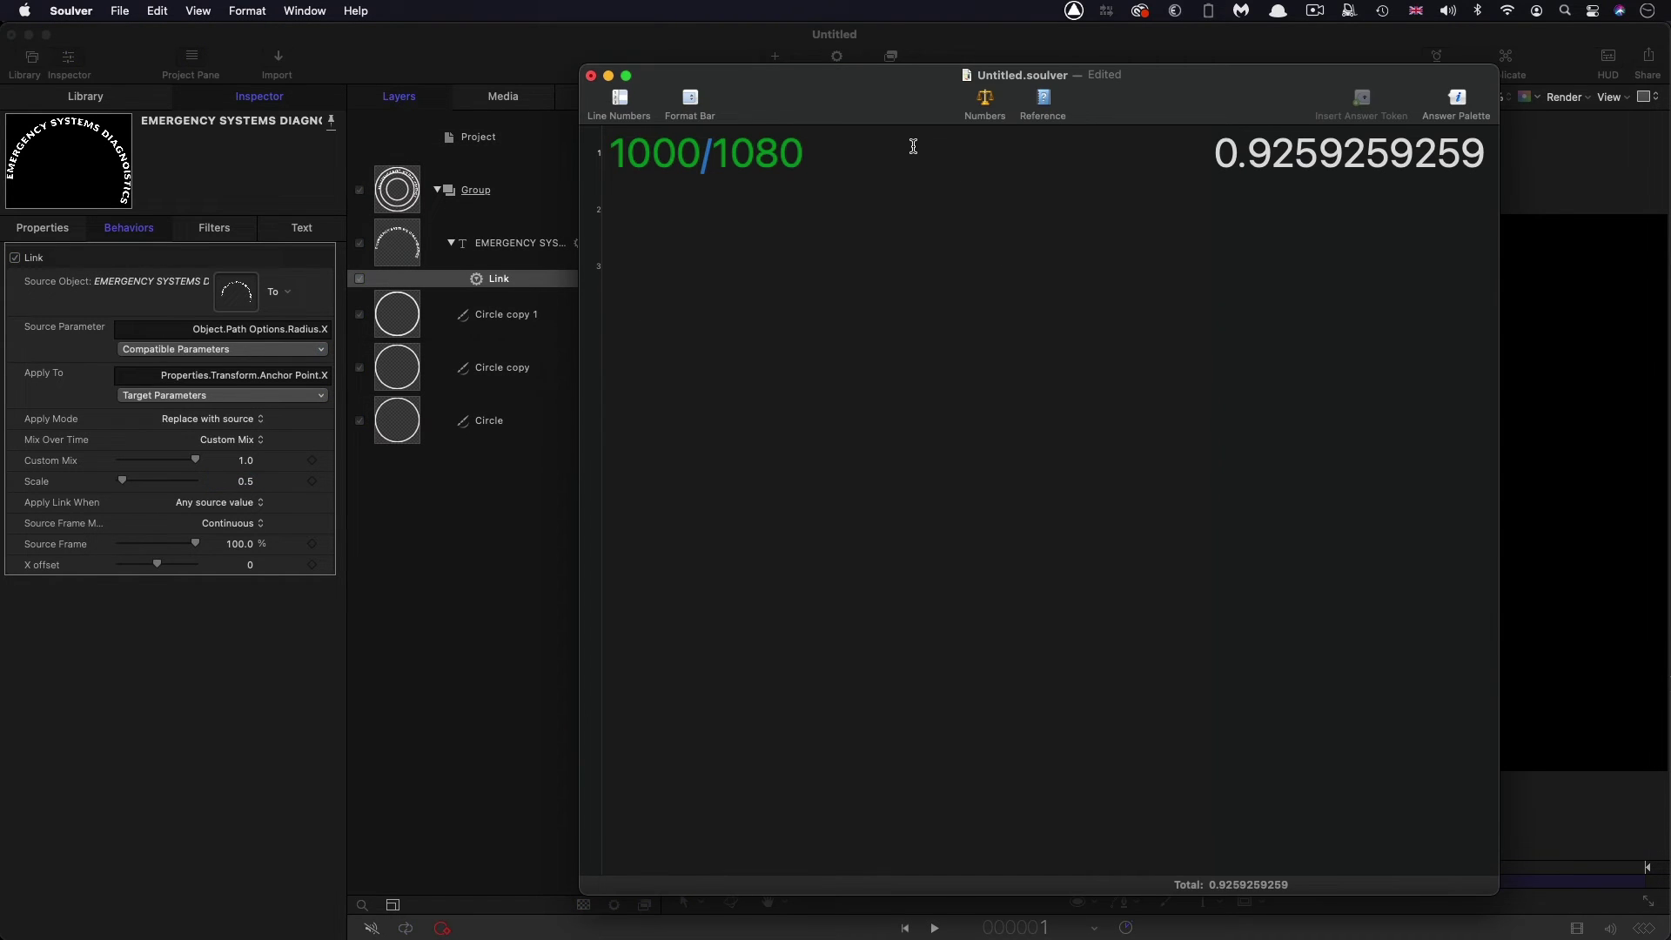
pyautogui.moveTo(728, 153); pyautogui.dragTo(898, 163)
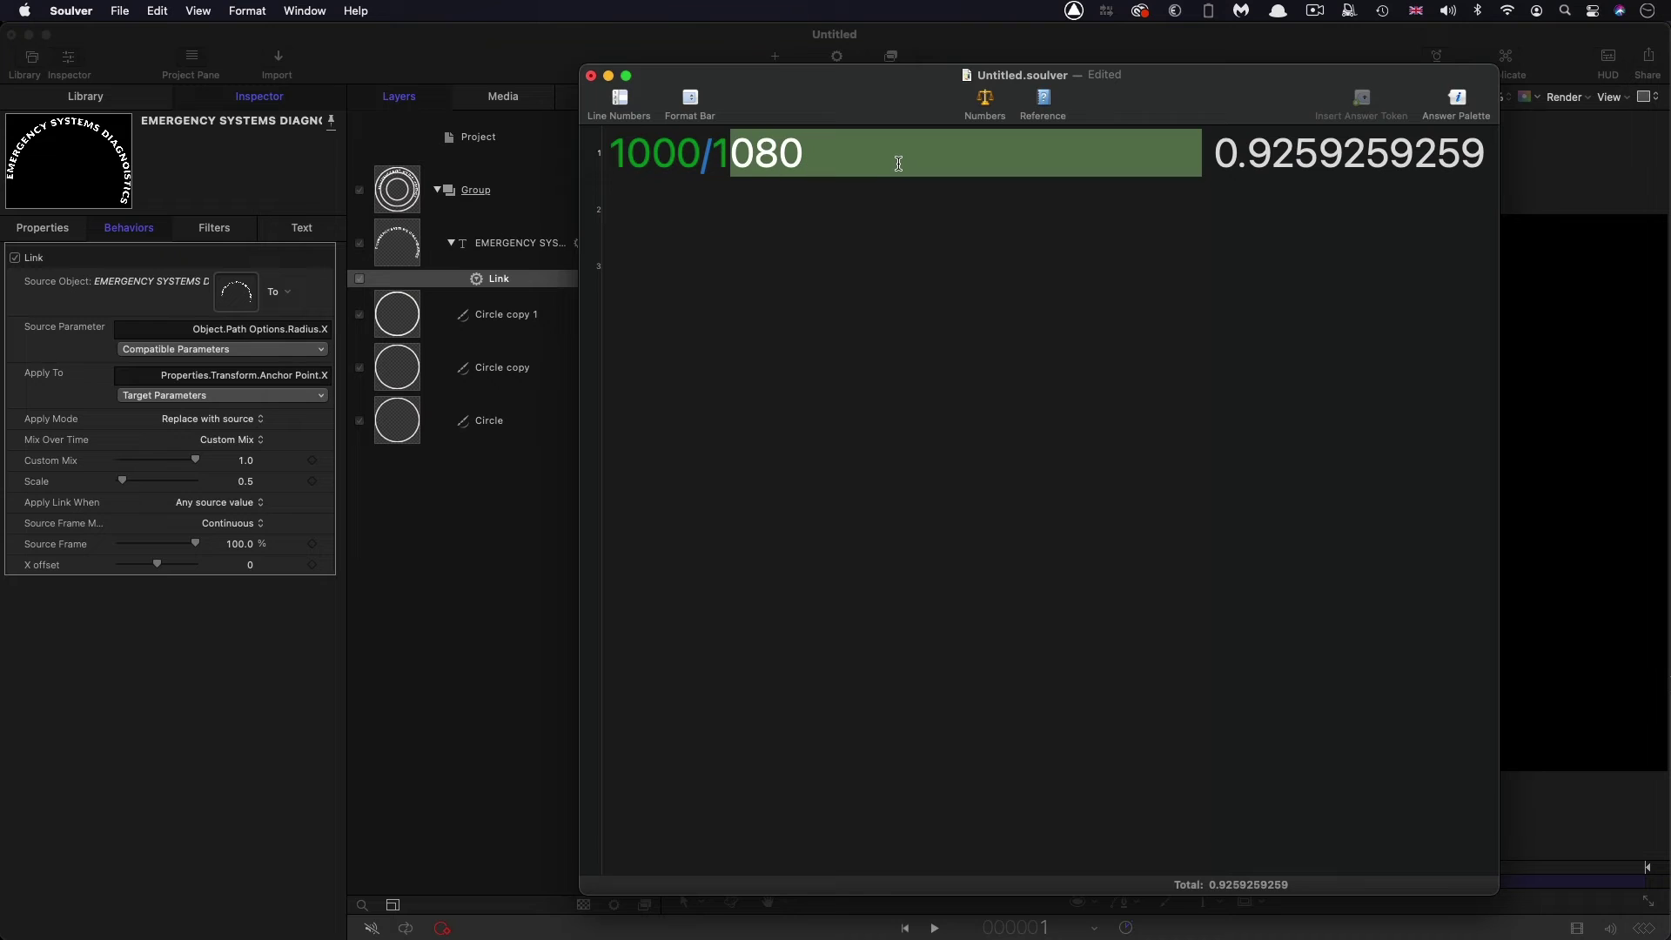
pyautogui.write('920')
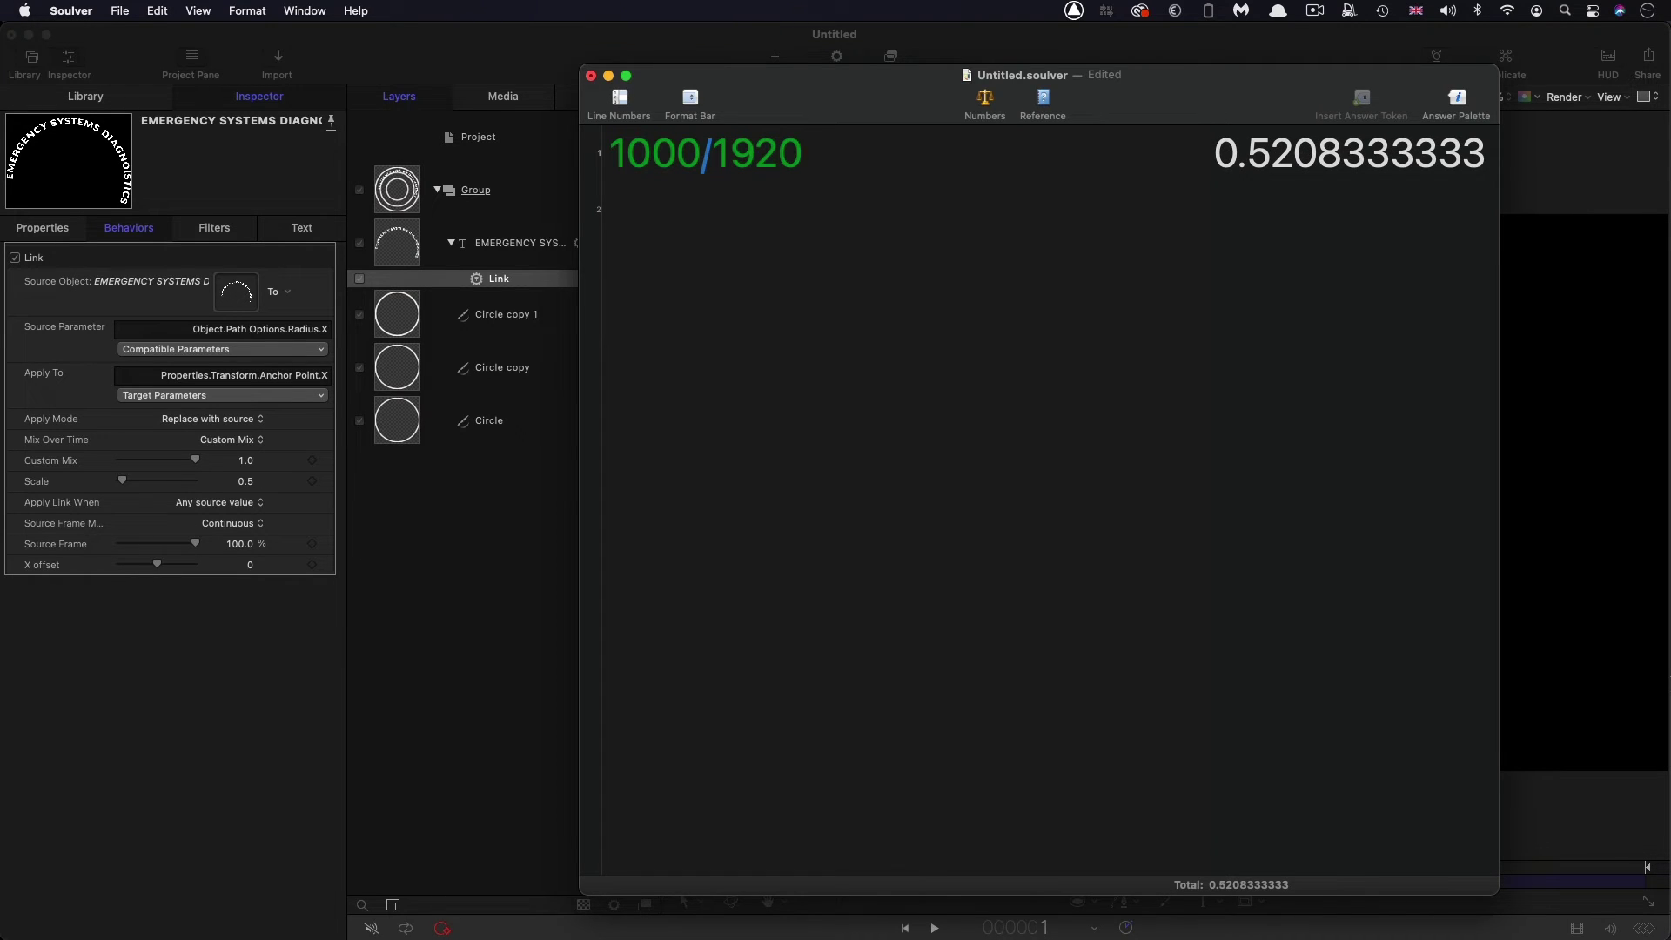
pyautogui.moveTo(1231, 98); pyautogui.dragTo(1123, 276)
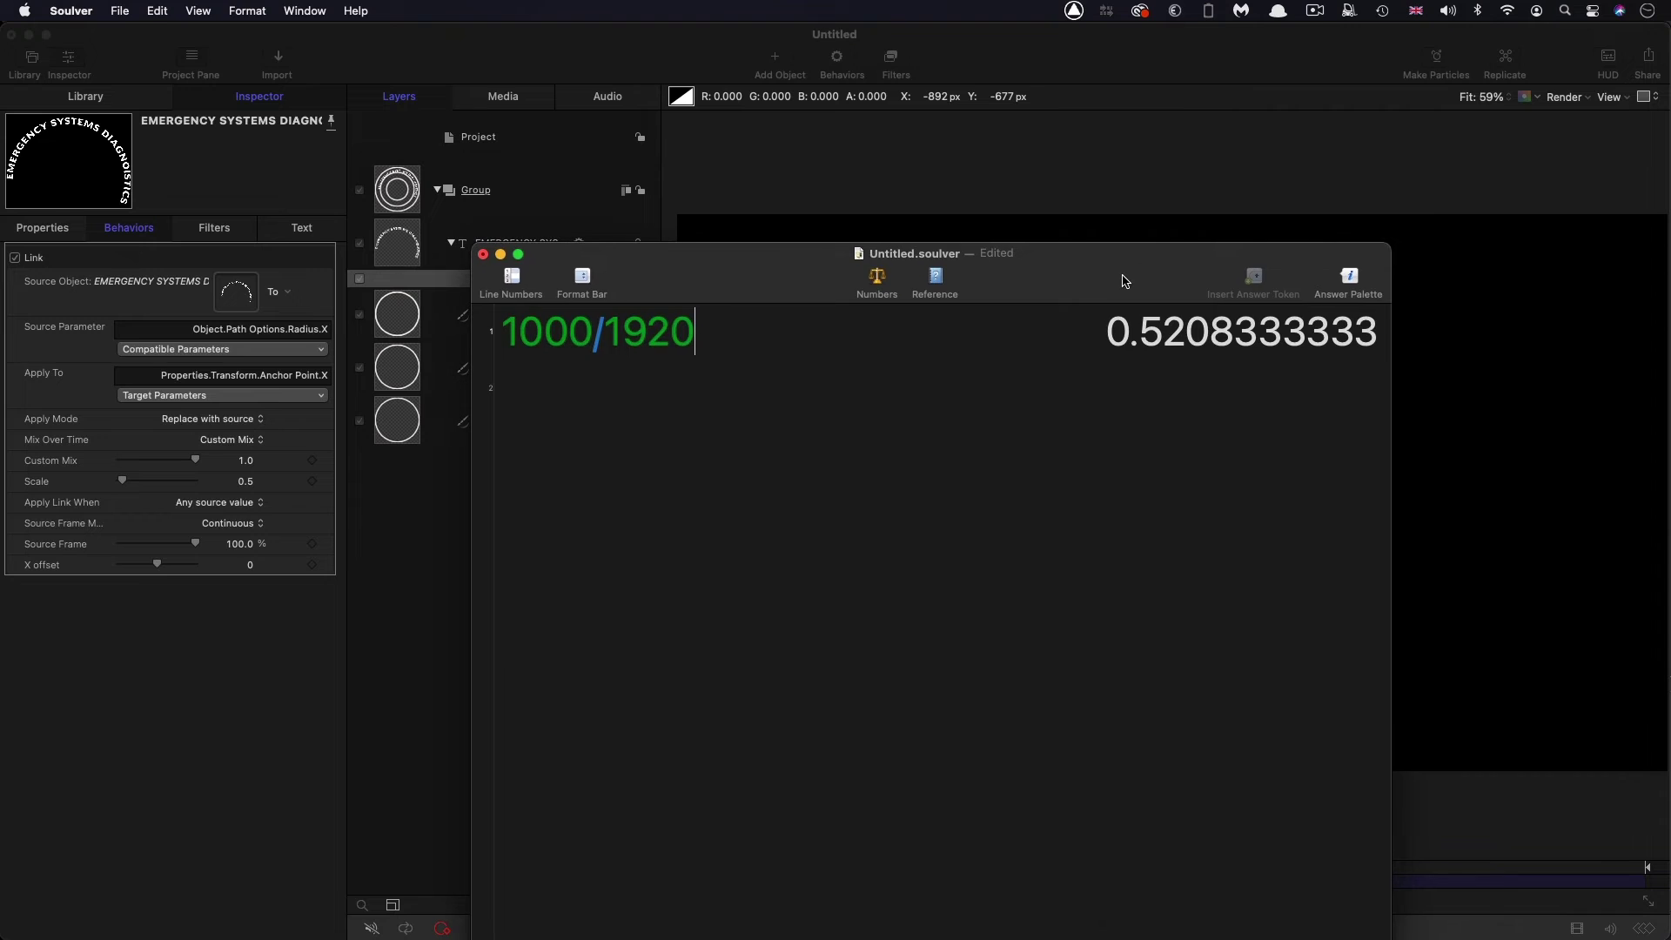
pyautogui.click(1233, 336)
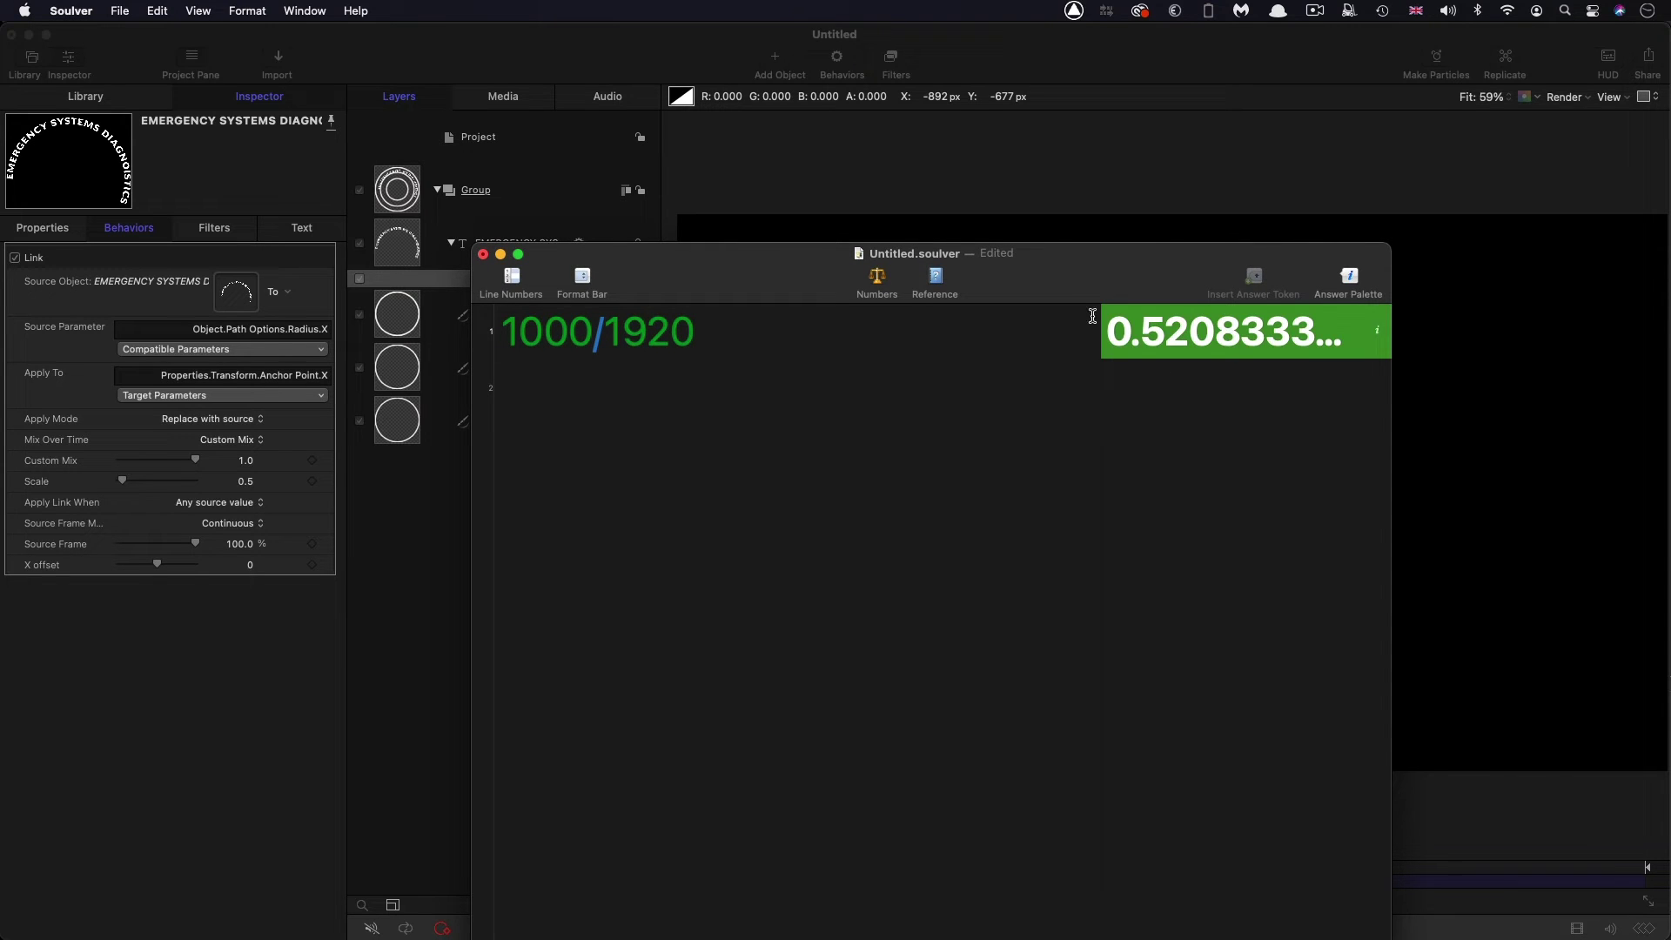
pyautogui.moveTo(1075, 273); pyautogui.dragTo(1295, 279)
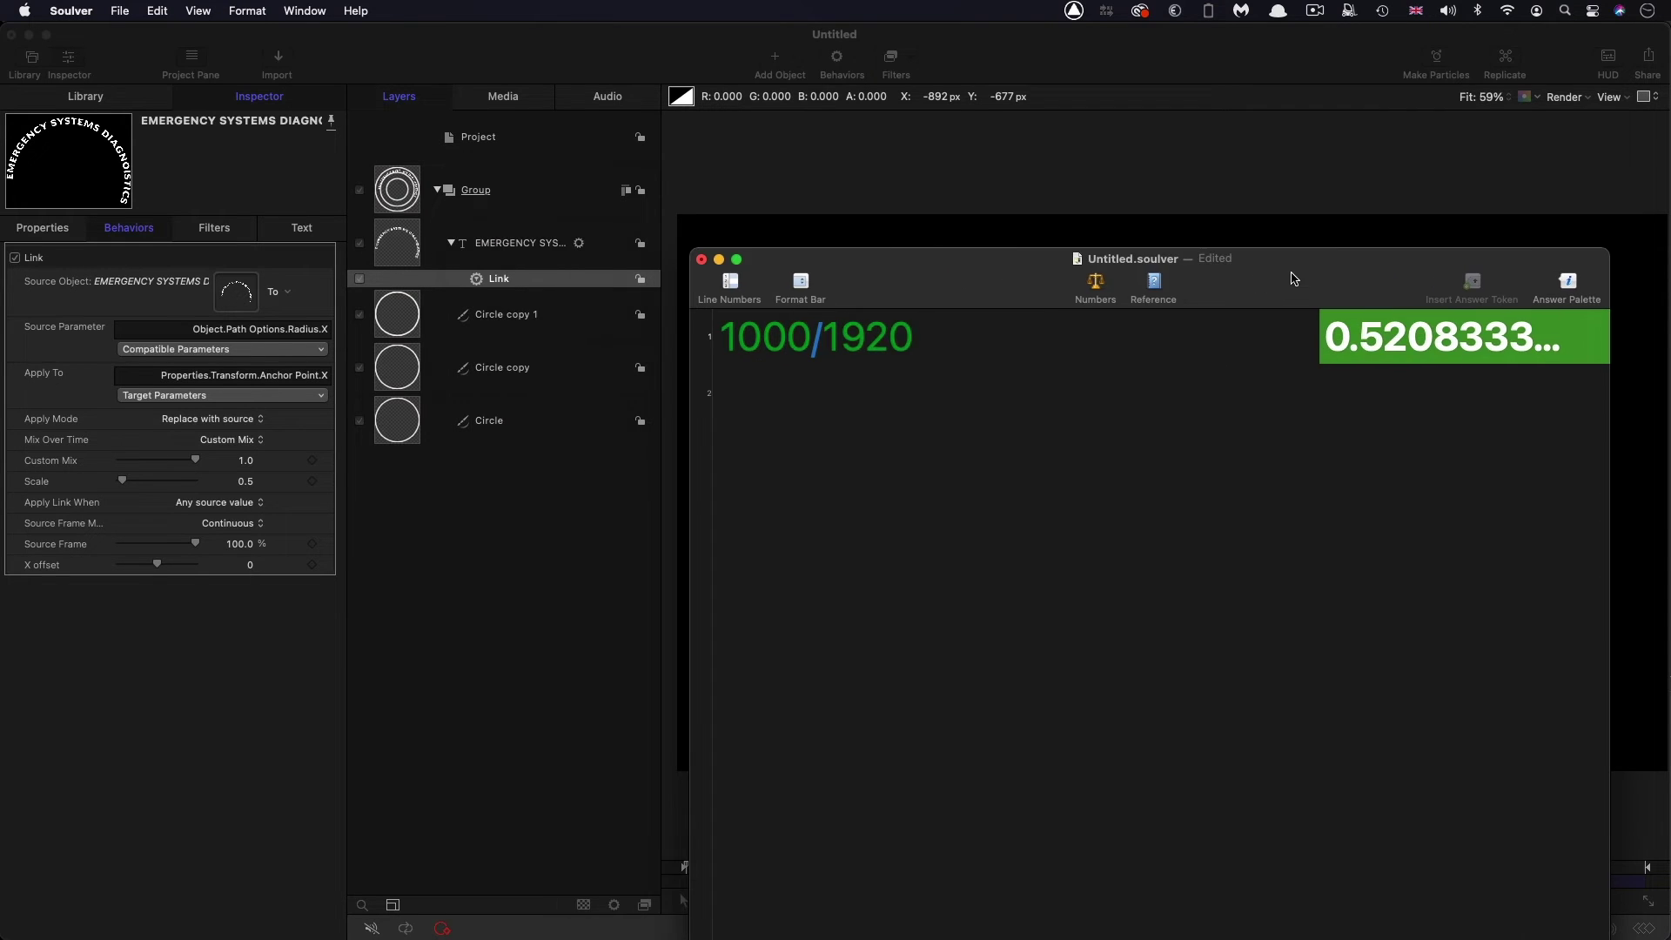
# - Set the Link scale to 0.52 and reduce the text path radius to 270
pyautogui.click(249, 485)
pyautogui.click(247, 481)
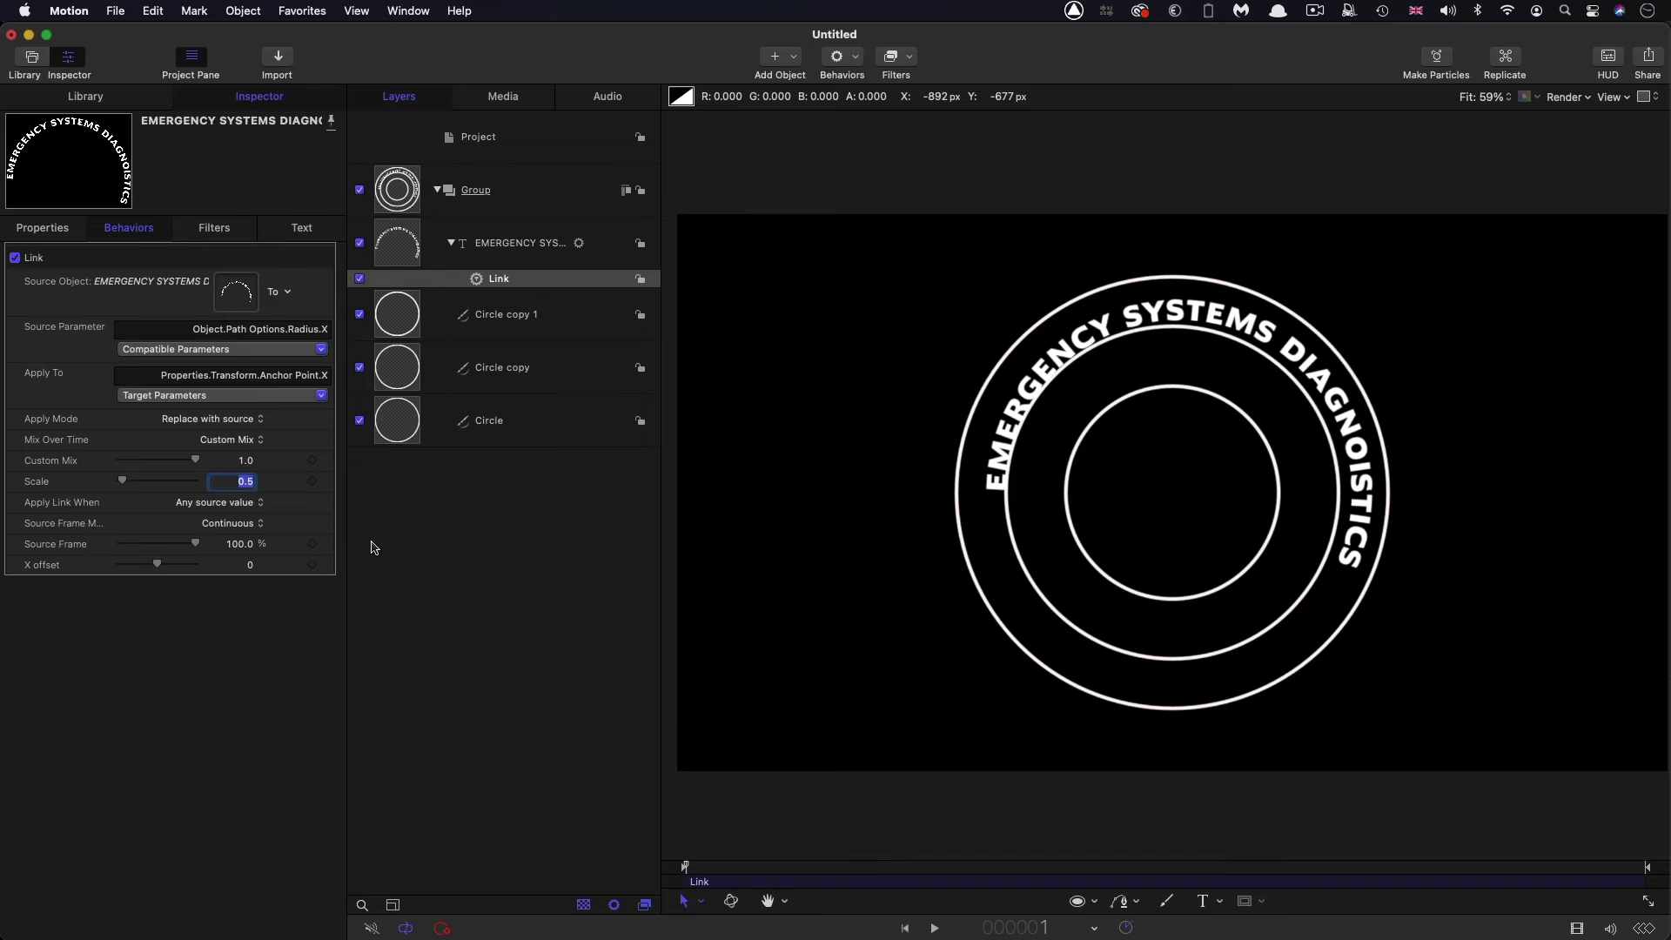
pyautogui.write('.')
pyautogui.press('Return')
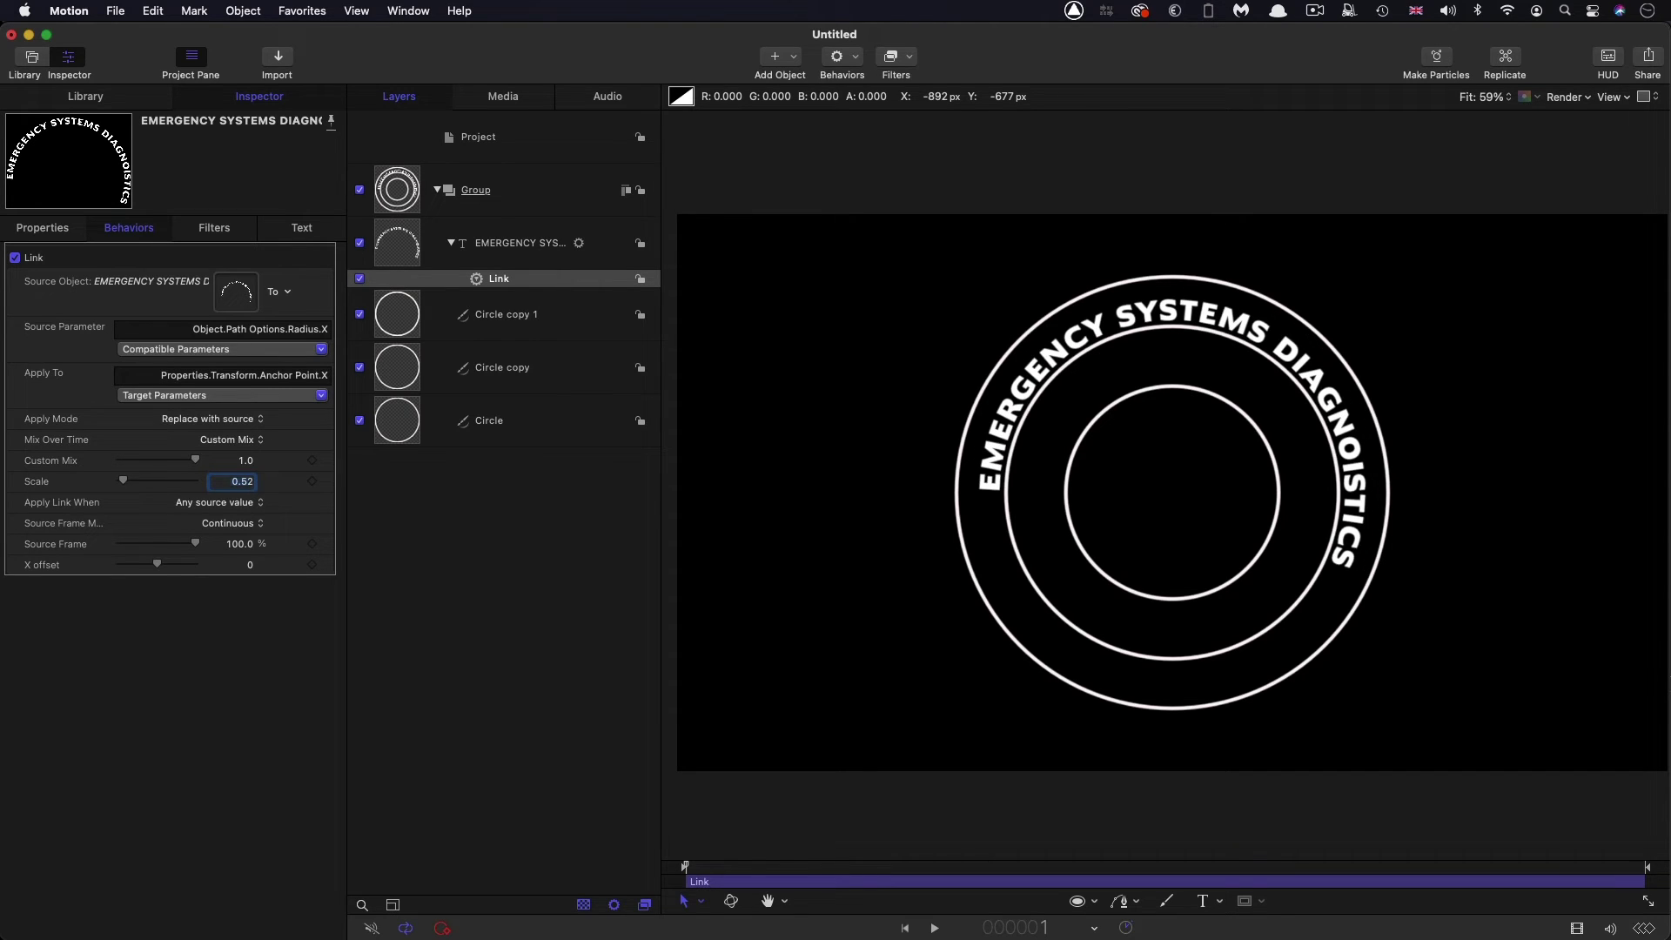
pyautogui.click(301, 228)
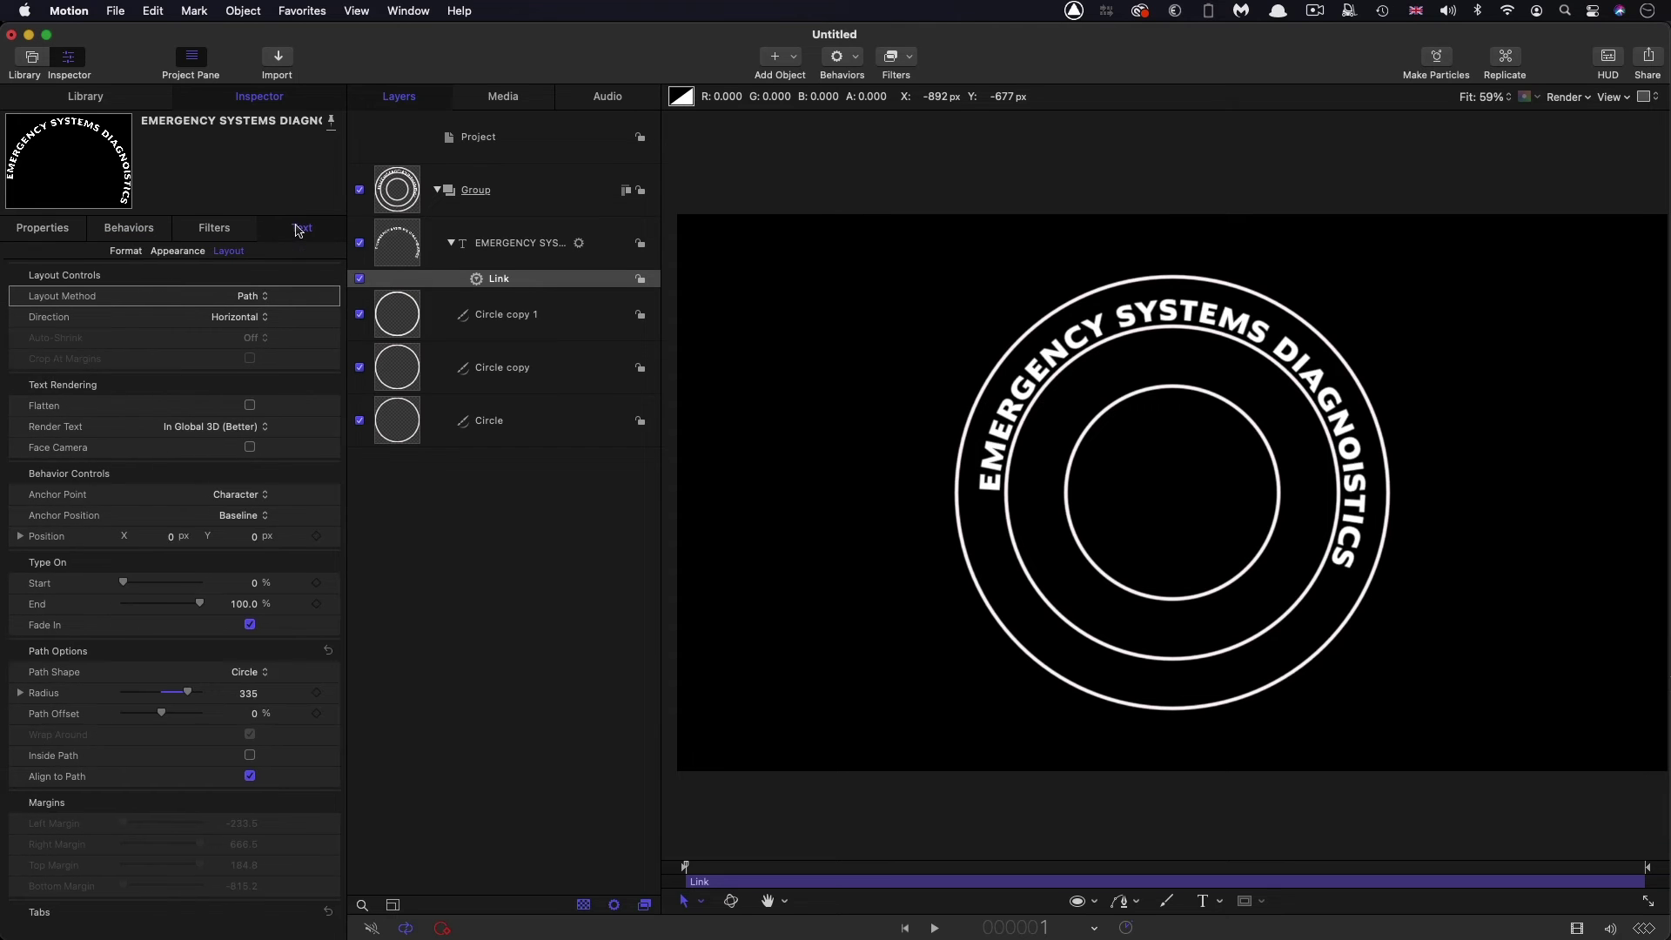
pyautogui.moveTo(244, 702)
pyautogui.mouseDown()
pyautogui.moveTo(285, 702)
pyautogui.moveTo(216, 702)
pyautogui.moveTo(242, 693)
pyautogui.mouseUp()
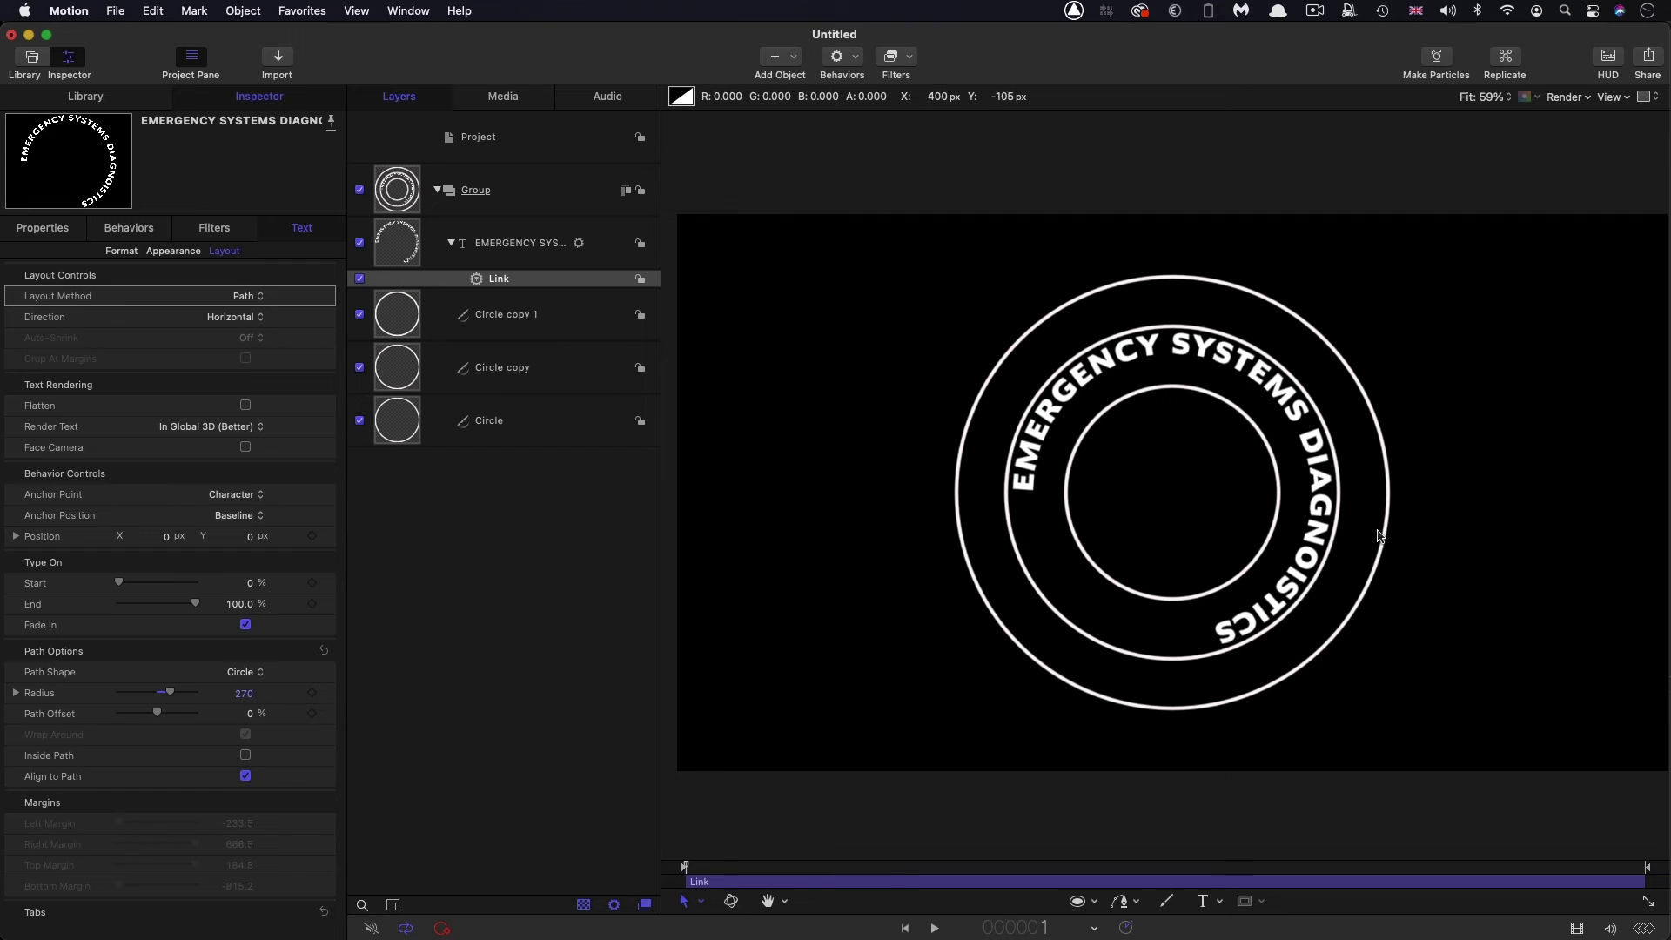
# - Delete the Link behaviour and change the project preset to 1080 Square
pyautogui.press('Delete')
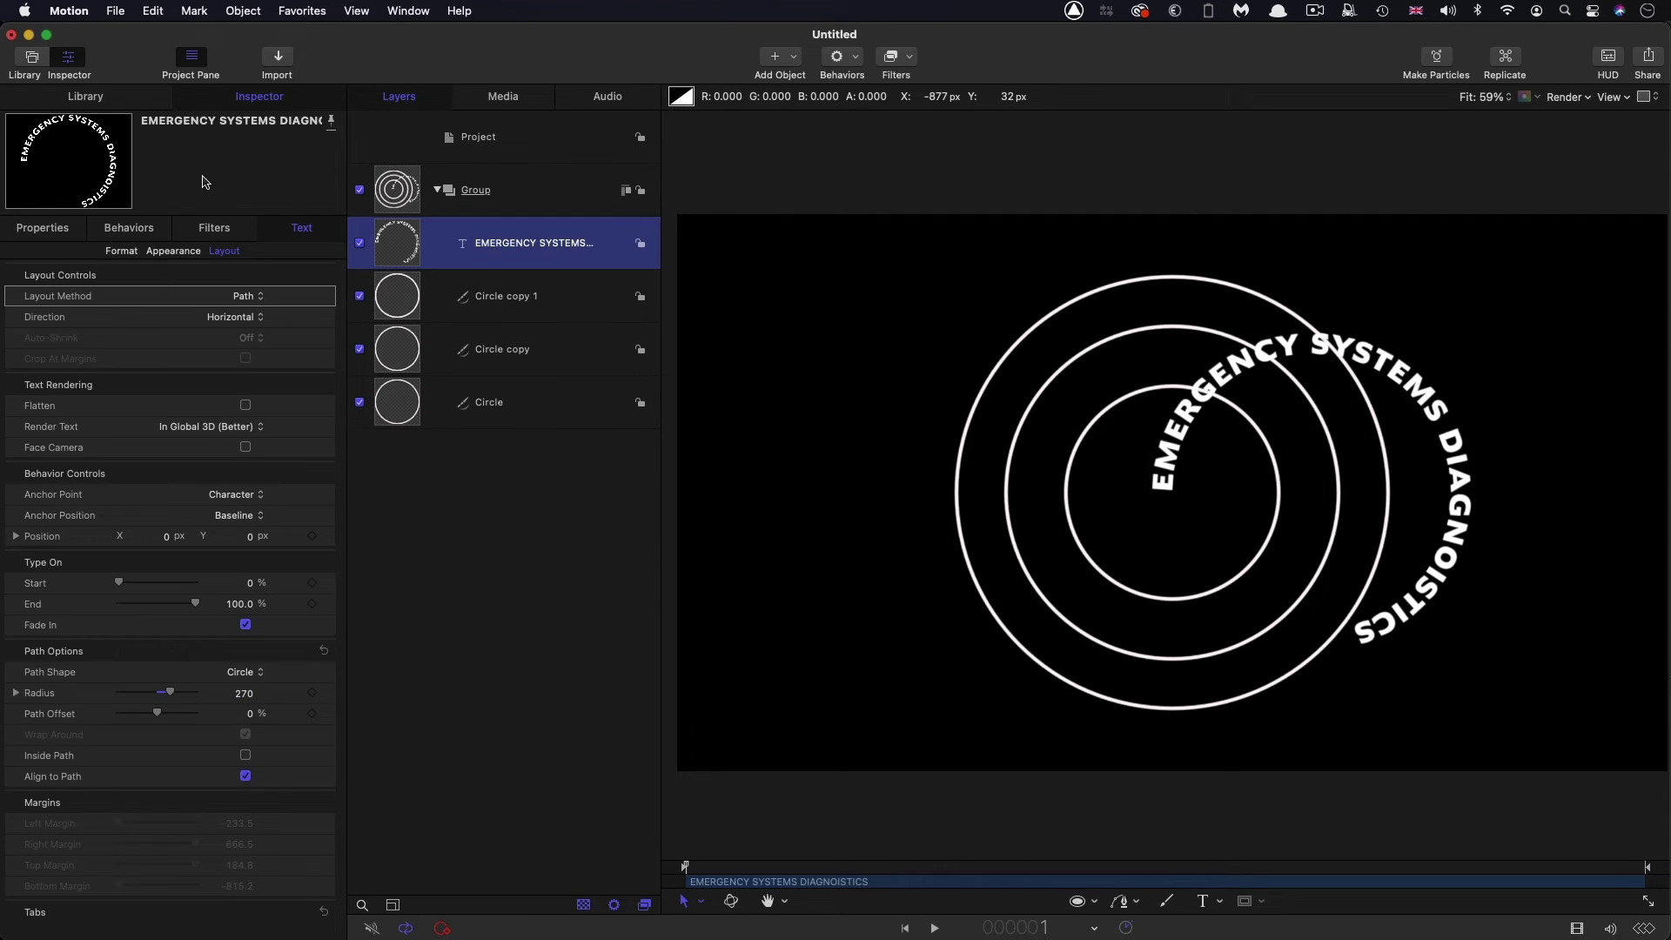
pyautogui.press('super+shift+a')
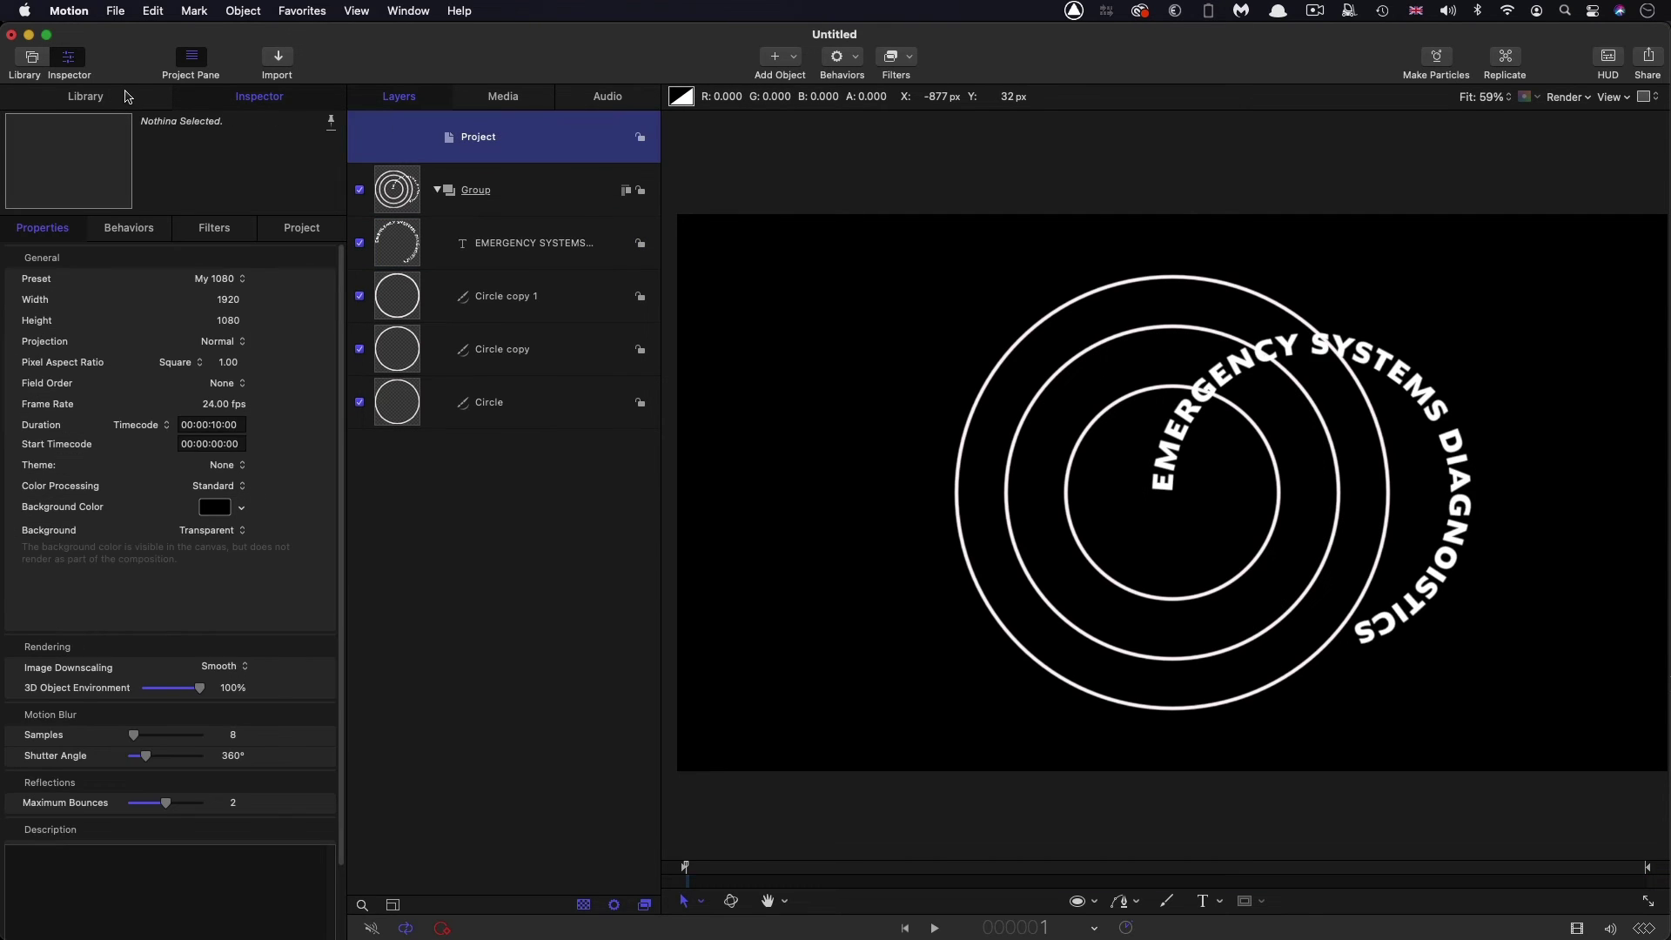
pyautogui.click(226, 286)
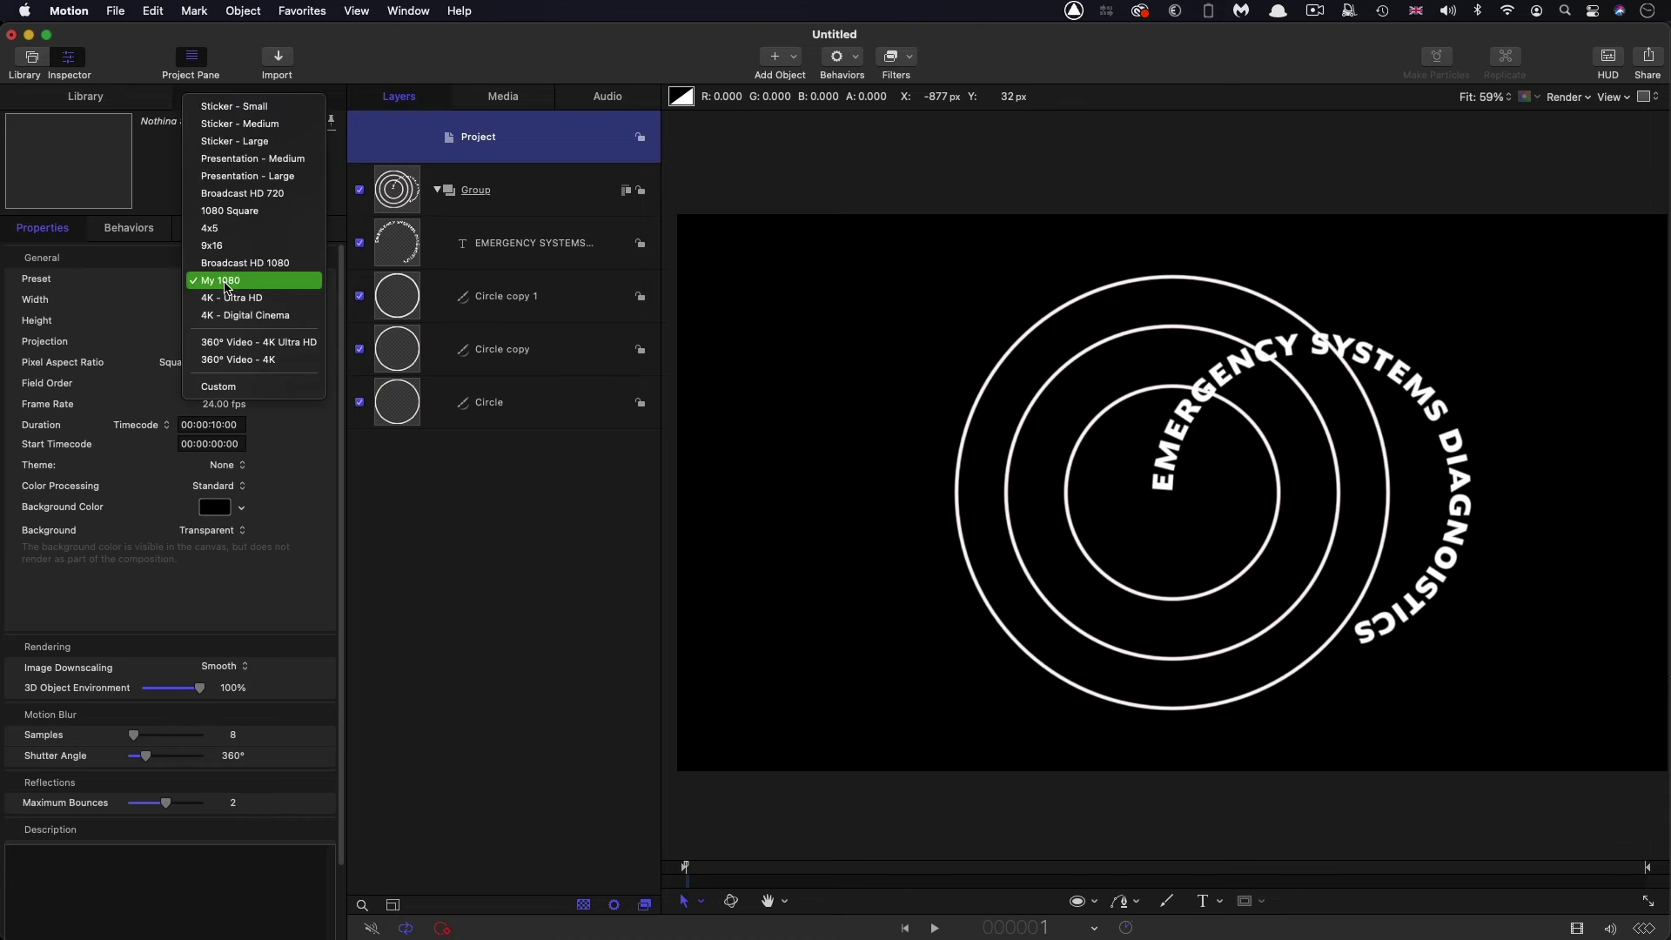
pyautogui.click(227, 212)
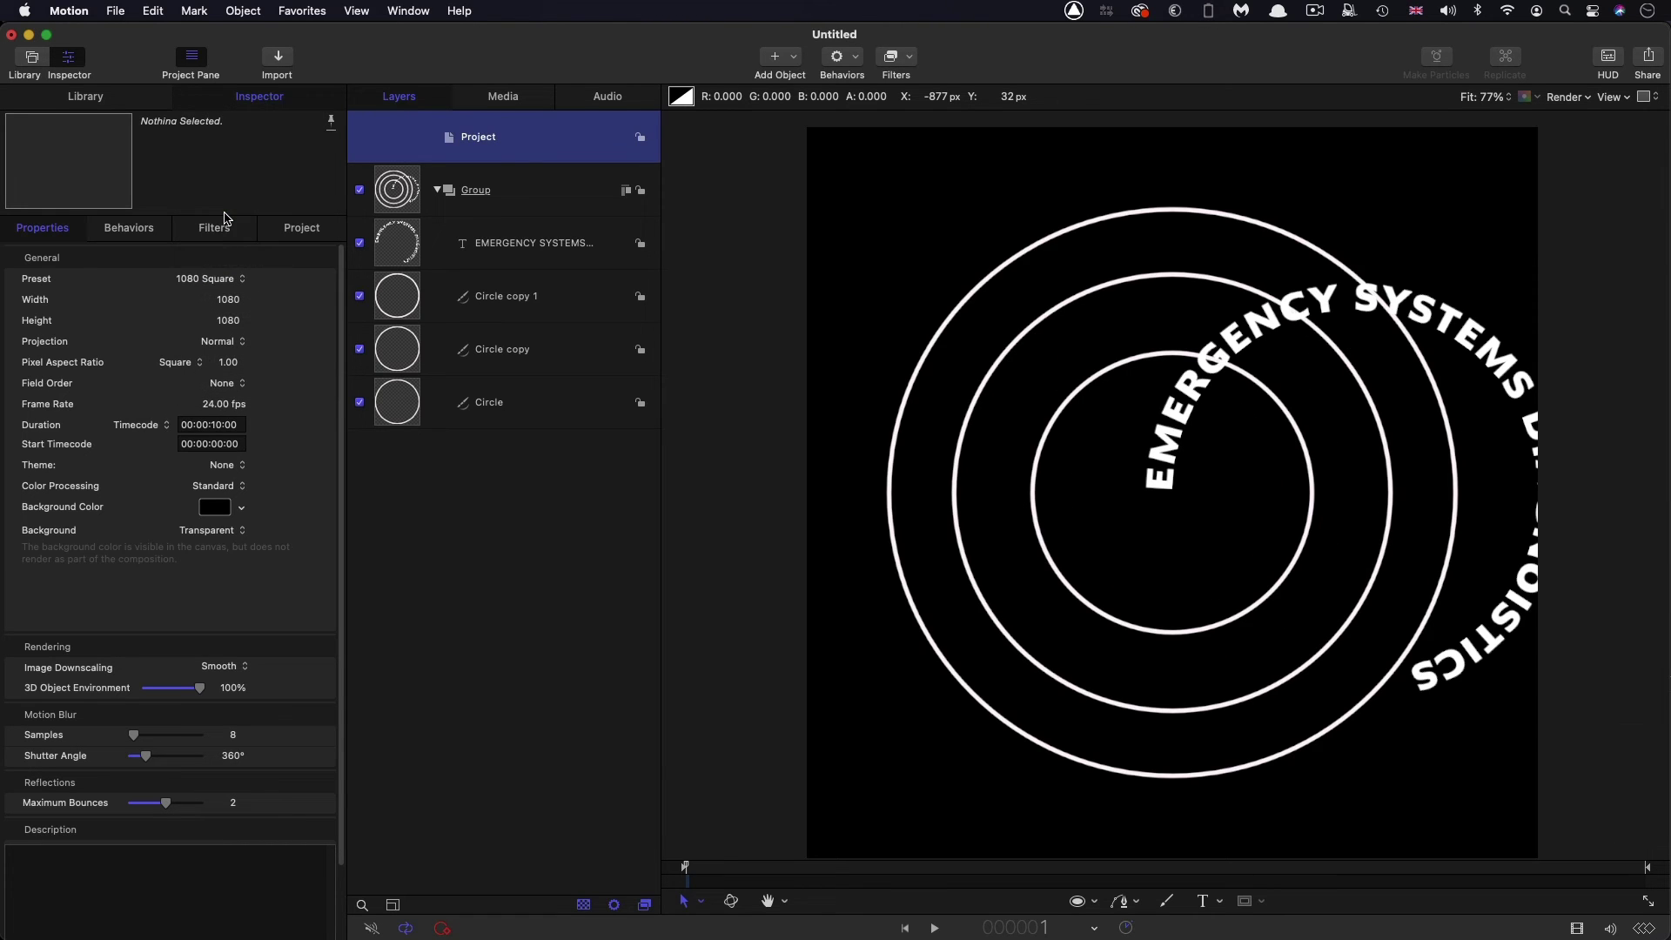
# - Link the text's Anchor Point X to its Path Options Radius X again
pyautogui.click(406, 254)
pyautogui.click(315, 383)
pyautogui.moveTo(416, 559)
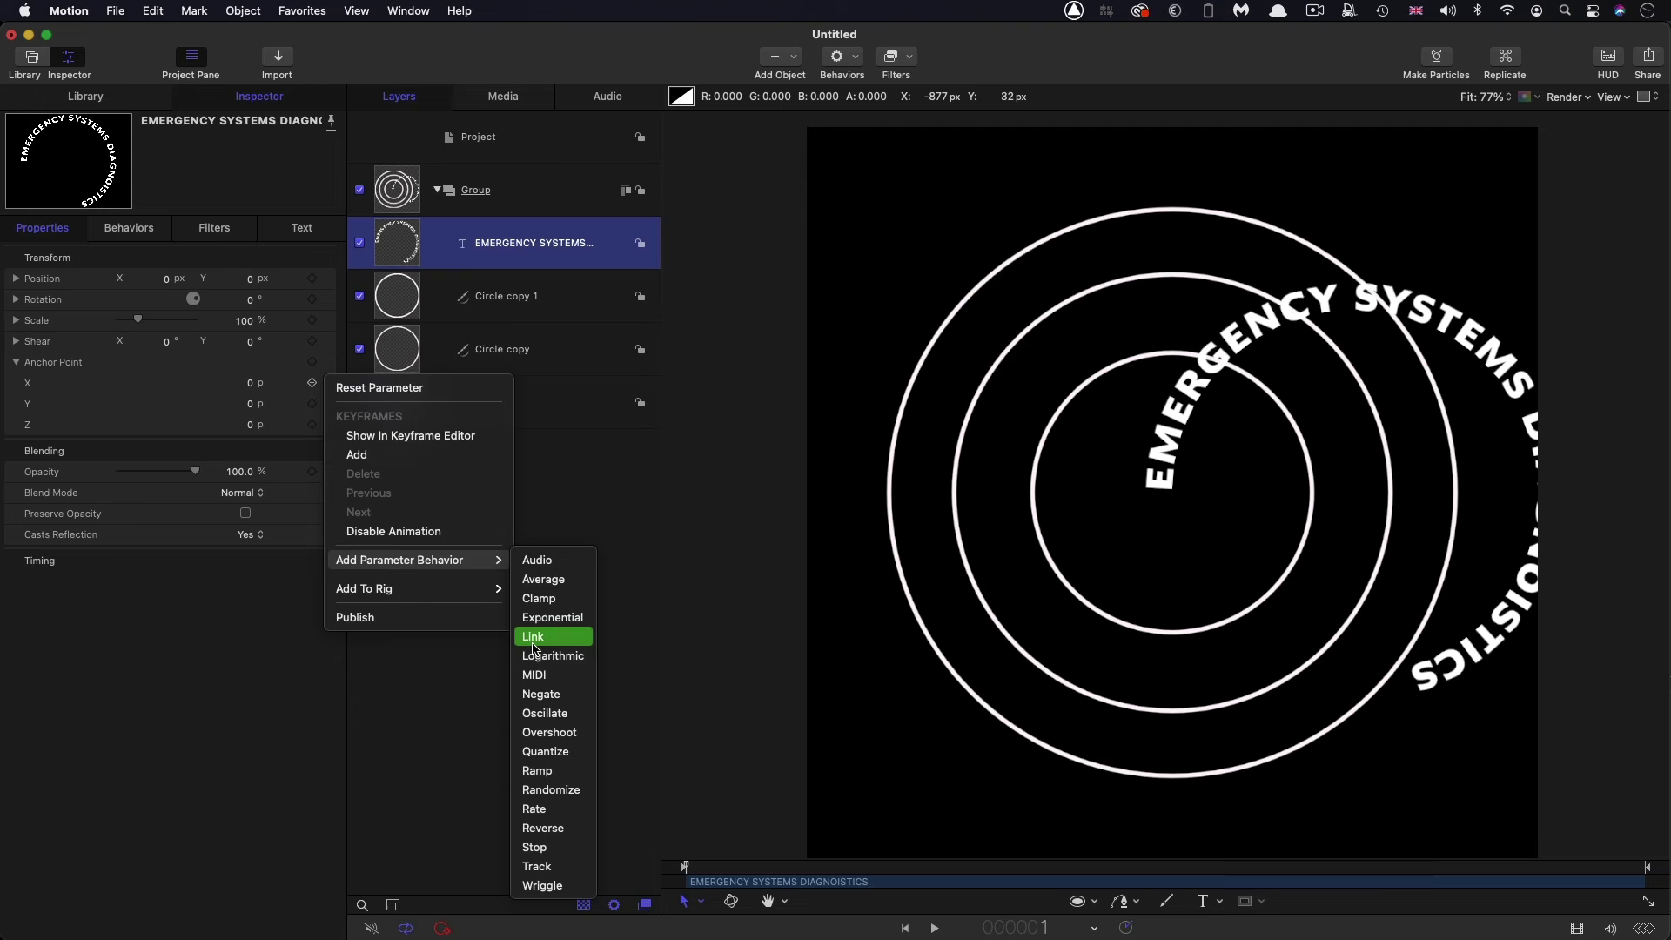
pyautogui.click(534, 640)
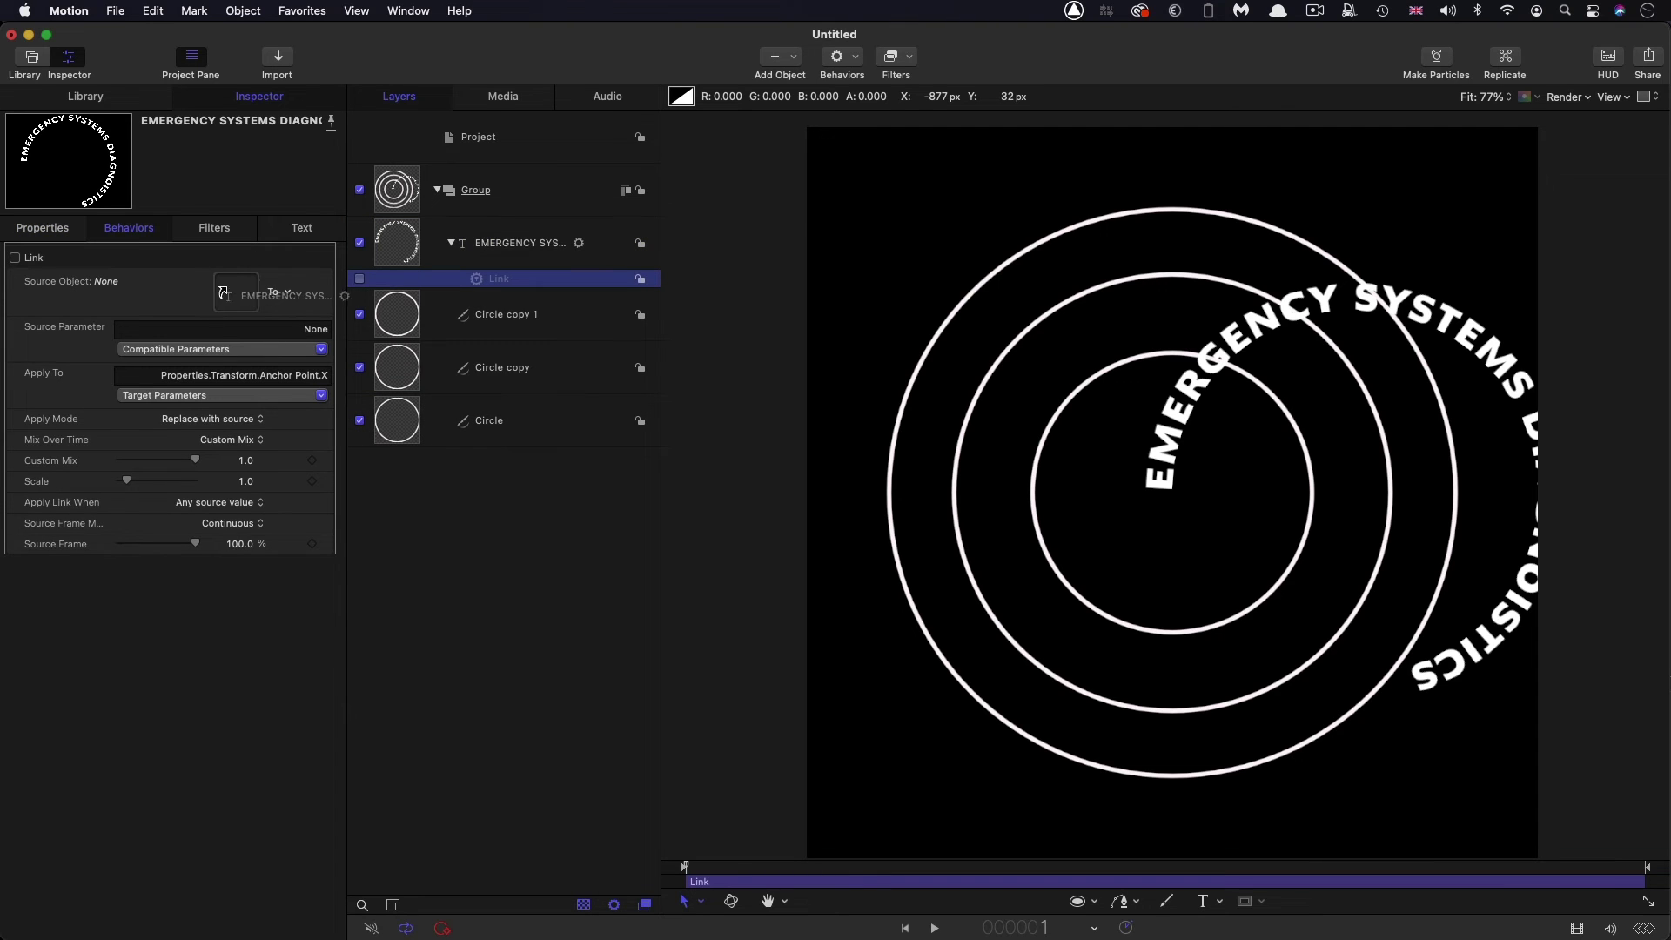
pyautogui.click(258, 350)
pyautogui.moveTo(261, 404)
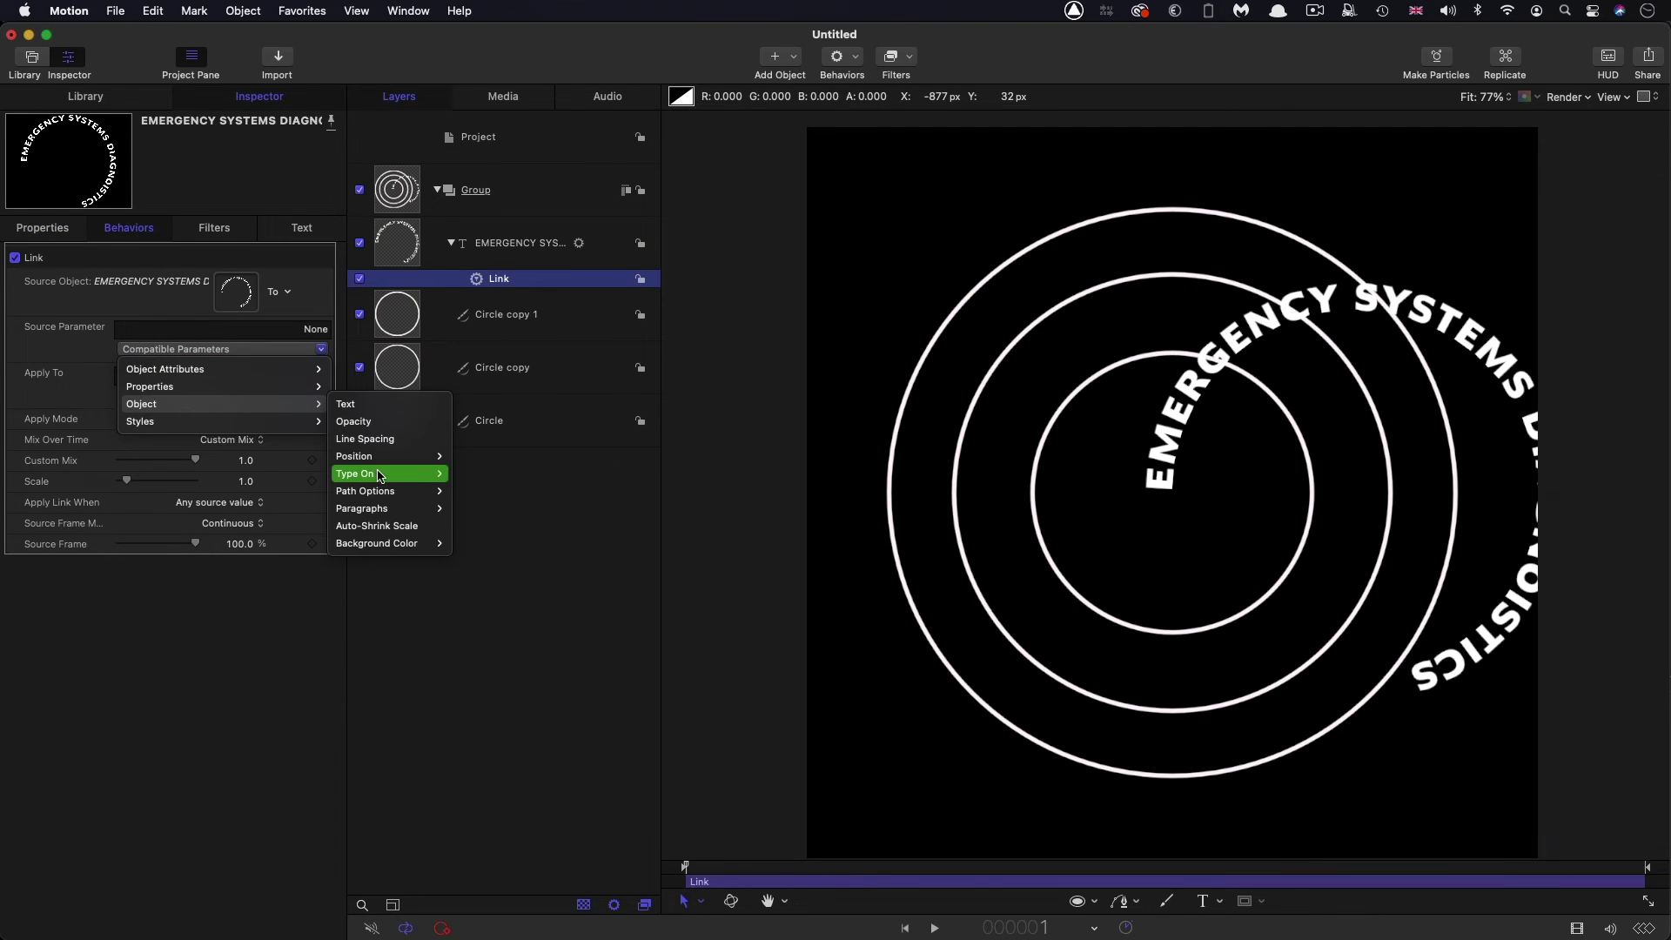
pyautogui.moveTo(380, 492)
pyautogui.moveTo(488, 485)
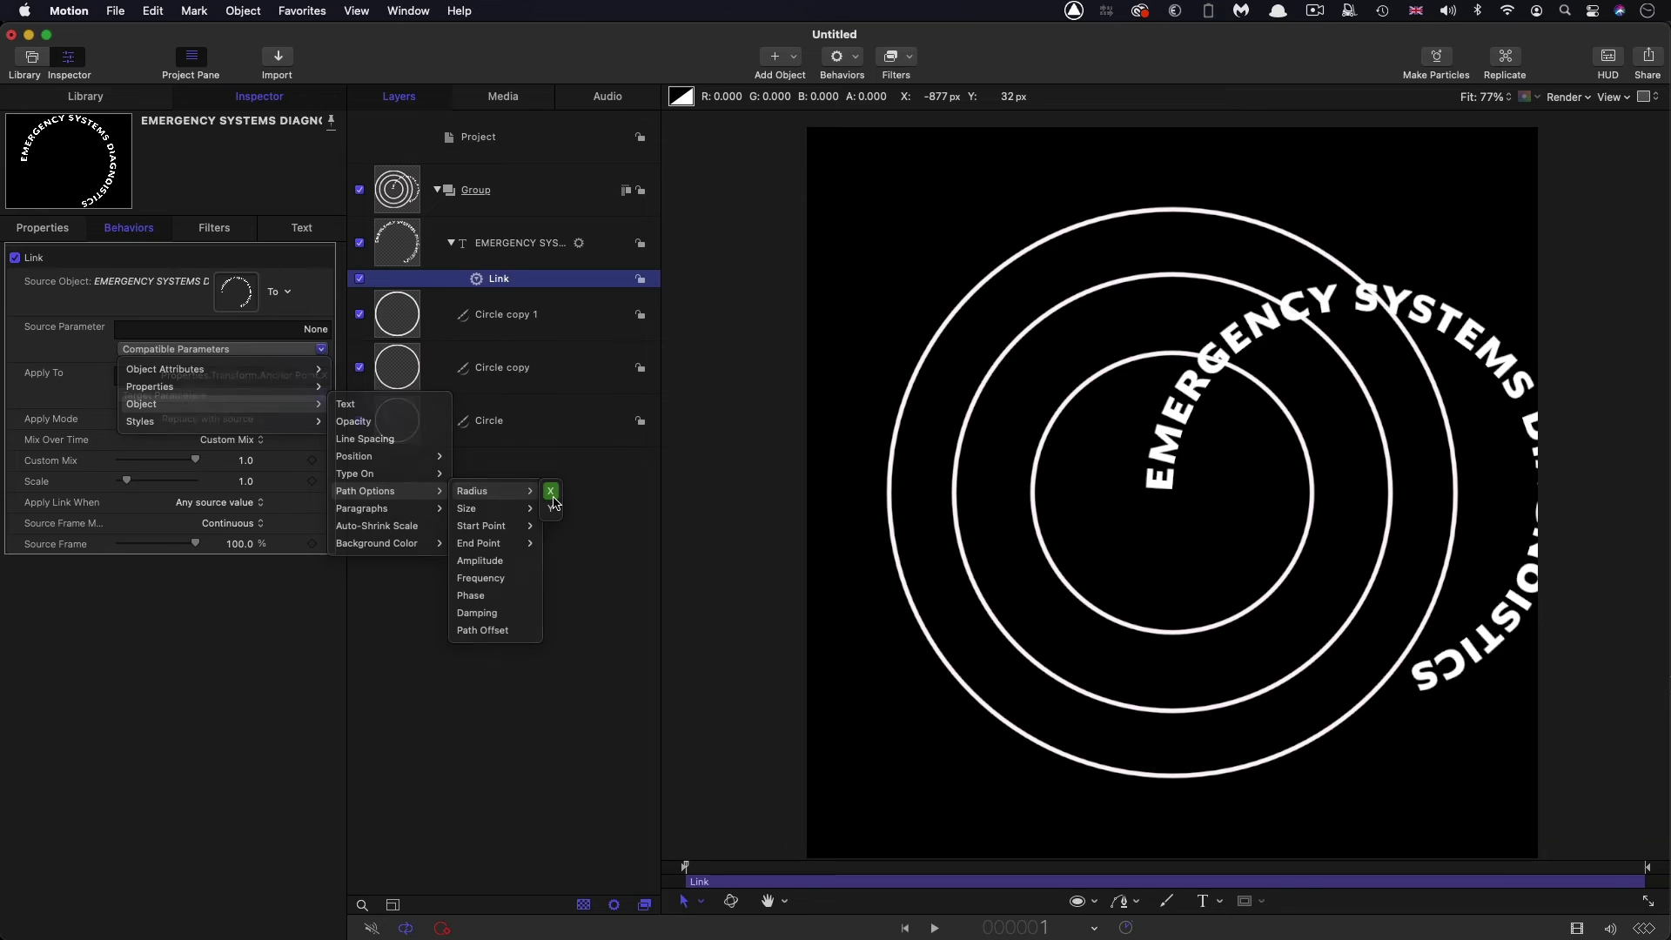
pyautogui.click(551, 487)
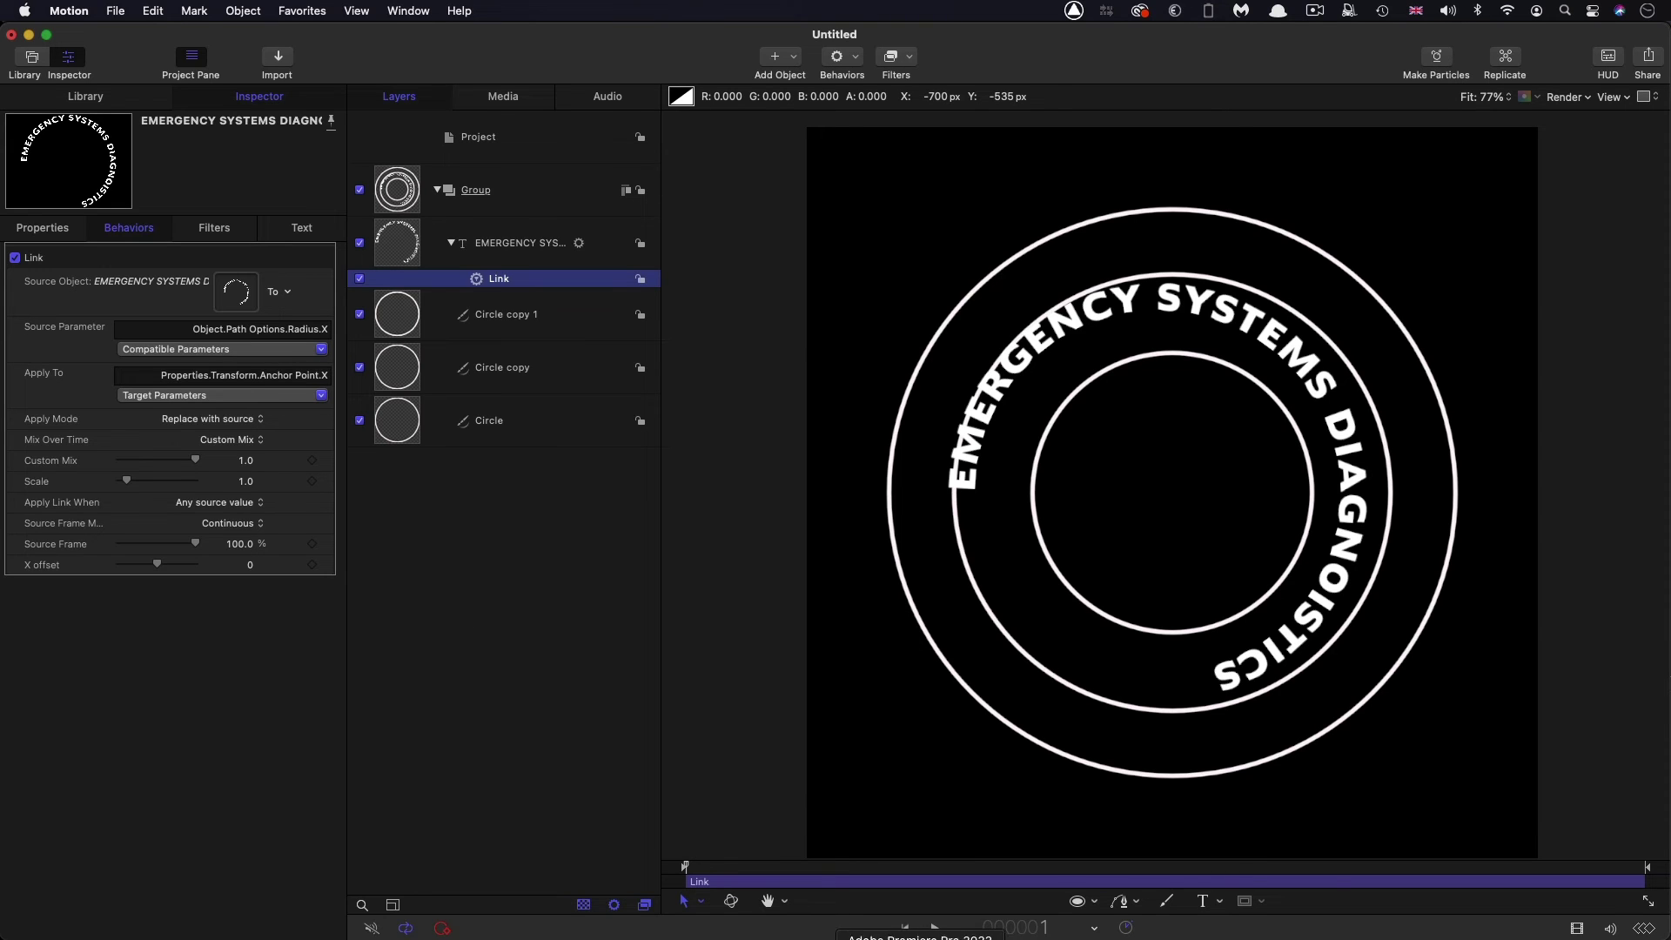
# - Compute 1000/1080 in Soulver and enter 0.9259 as the Link scale
pyautogui.click(922, 933)
pyautogui.moveTo(827, 343); pyautogui.dragTo(947, 350)
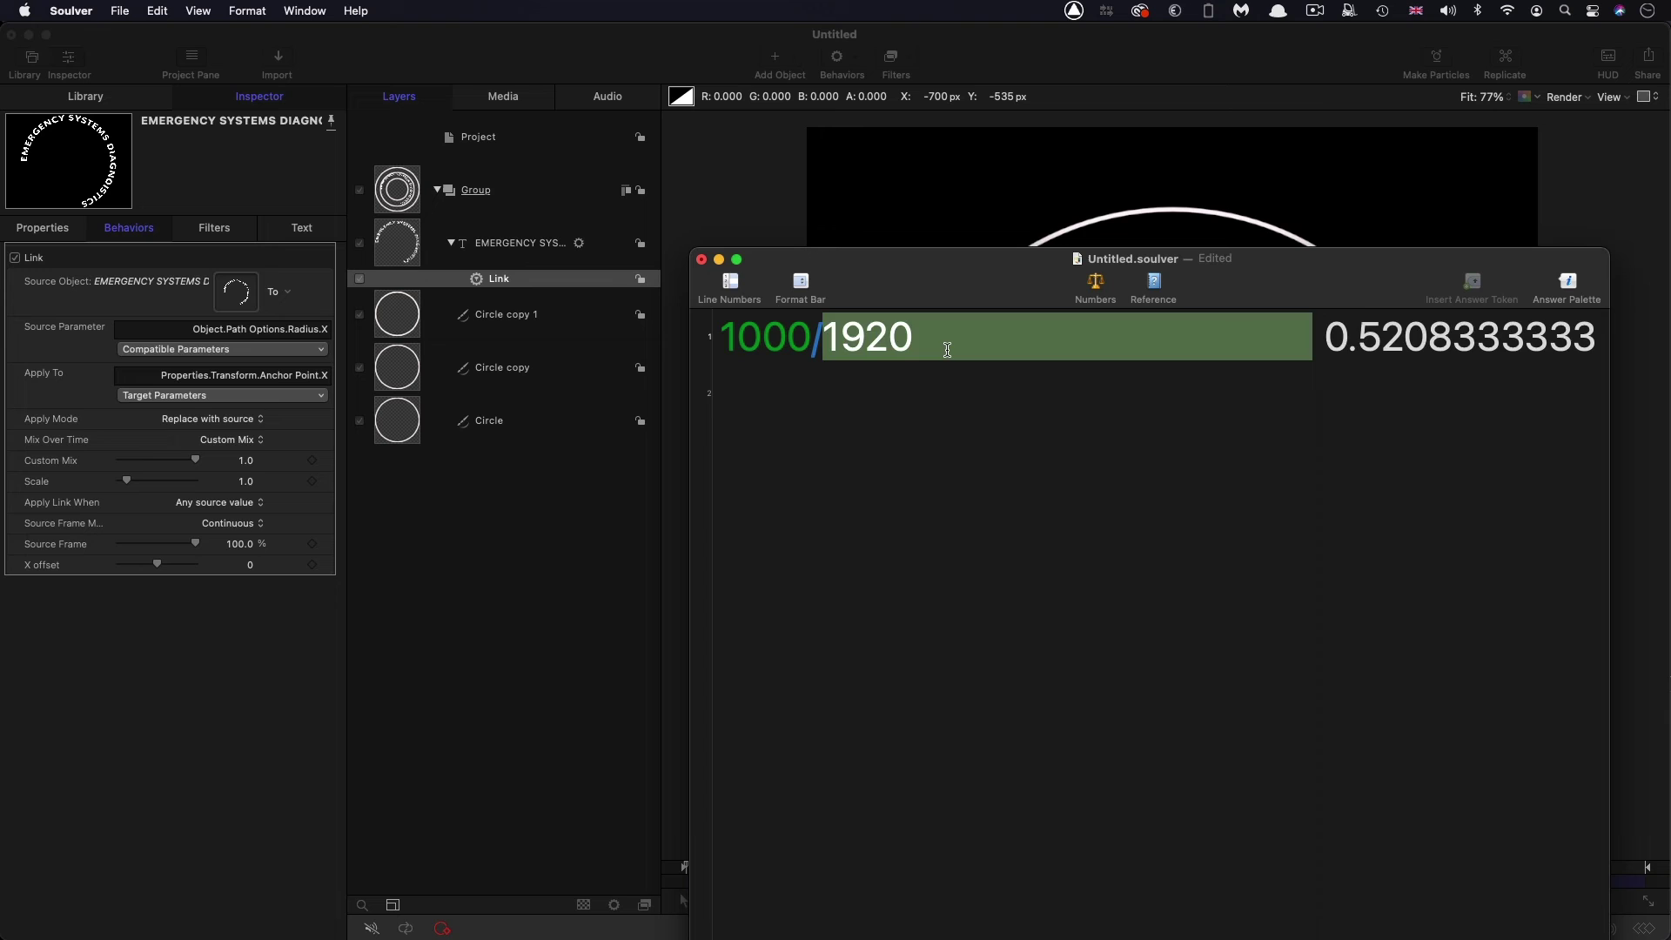
pyautogui.write('1080')
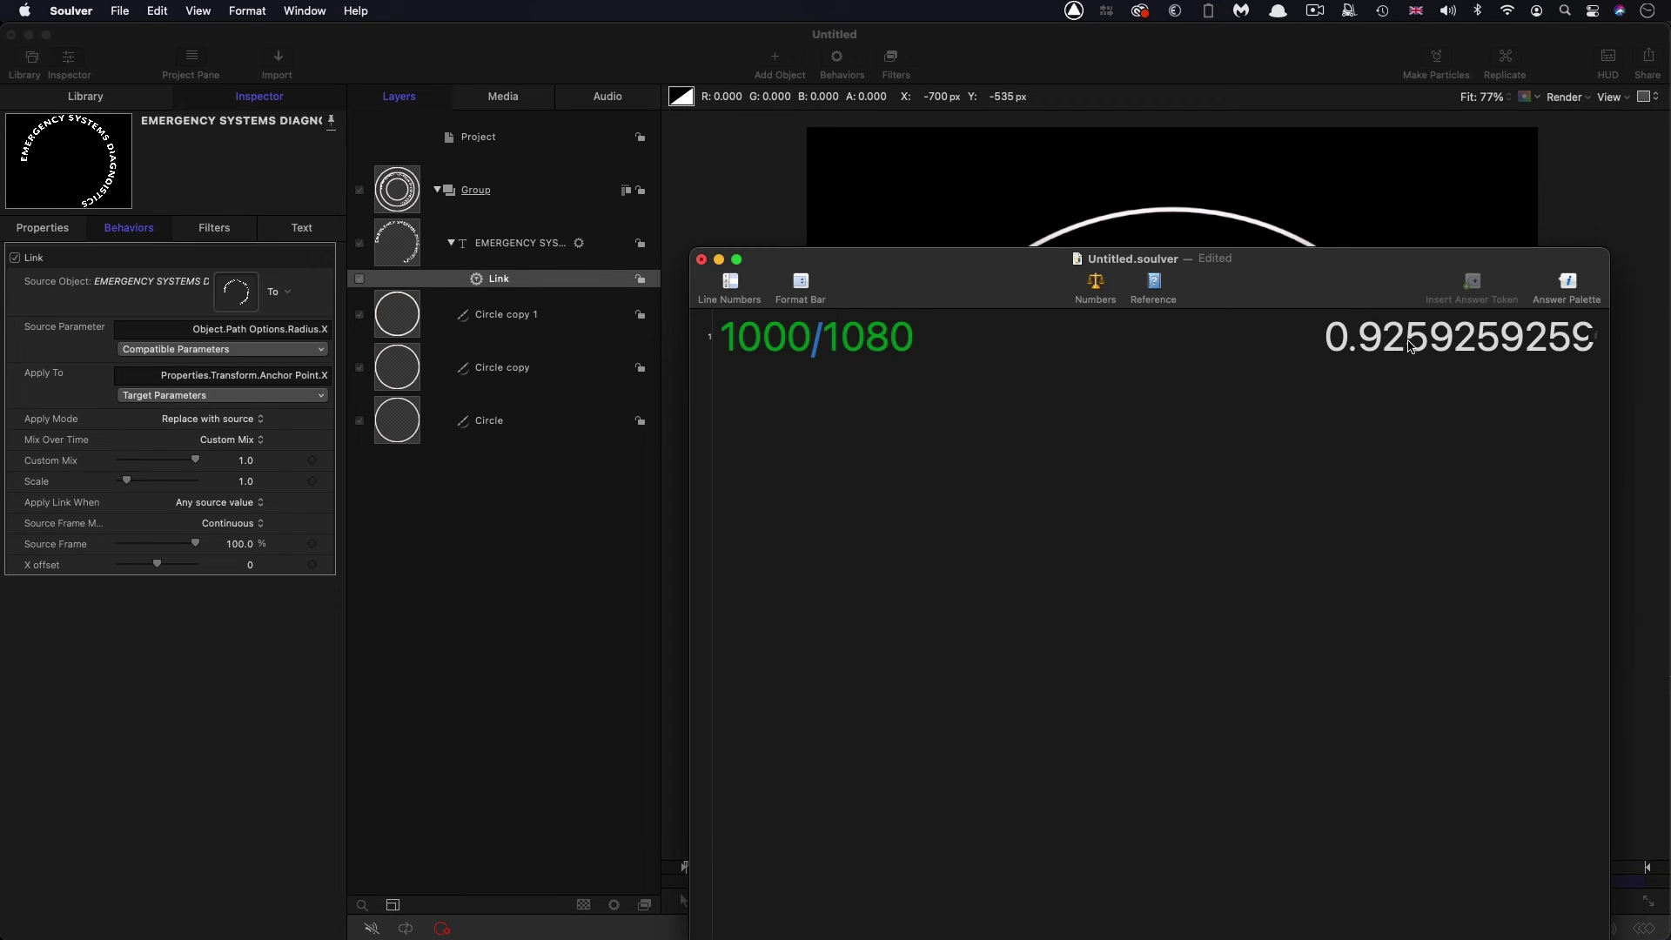
pyautogui.click(721, 58)
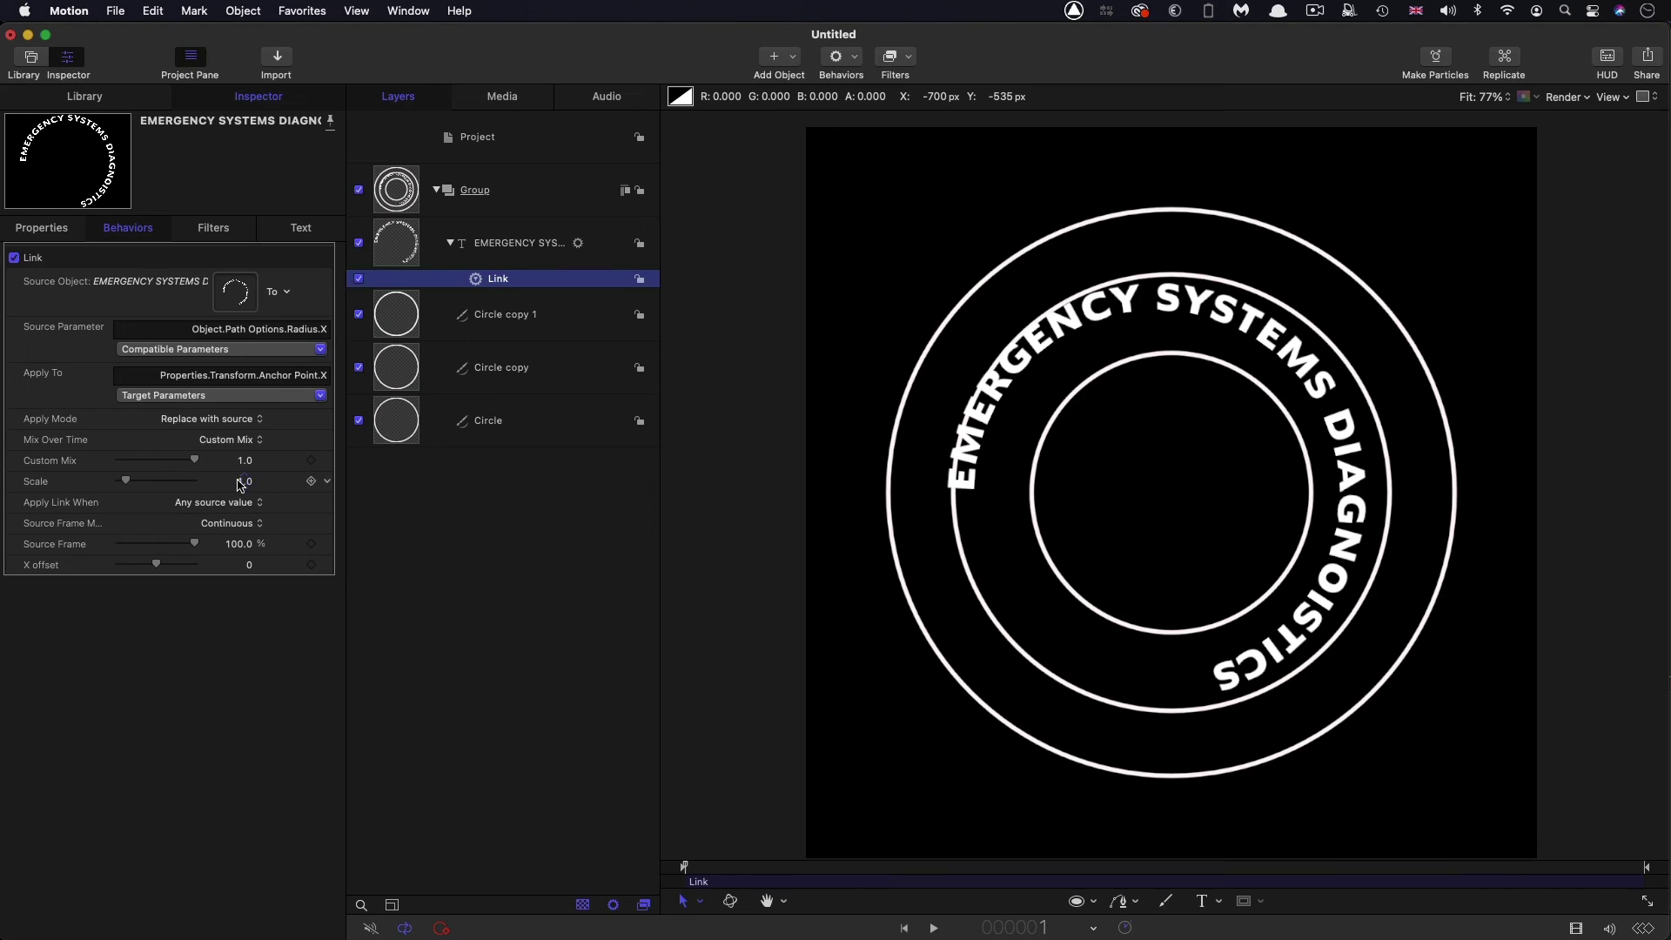
pyautogui.click(238, 480)
pyautogui.press('BackSpace')
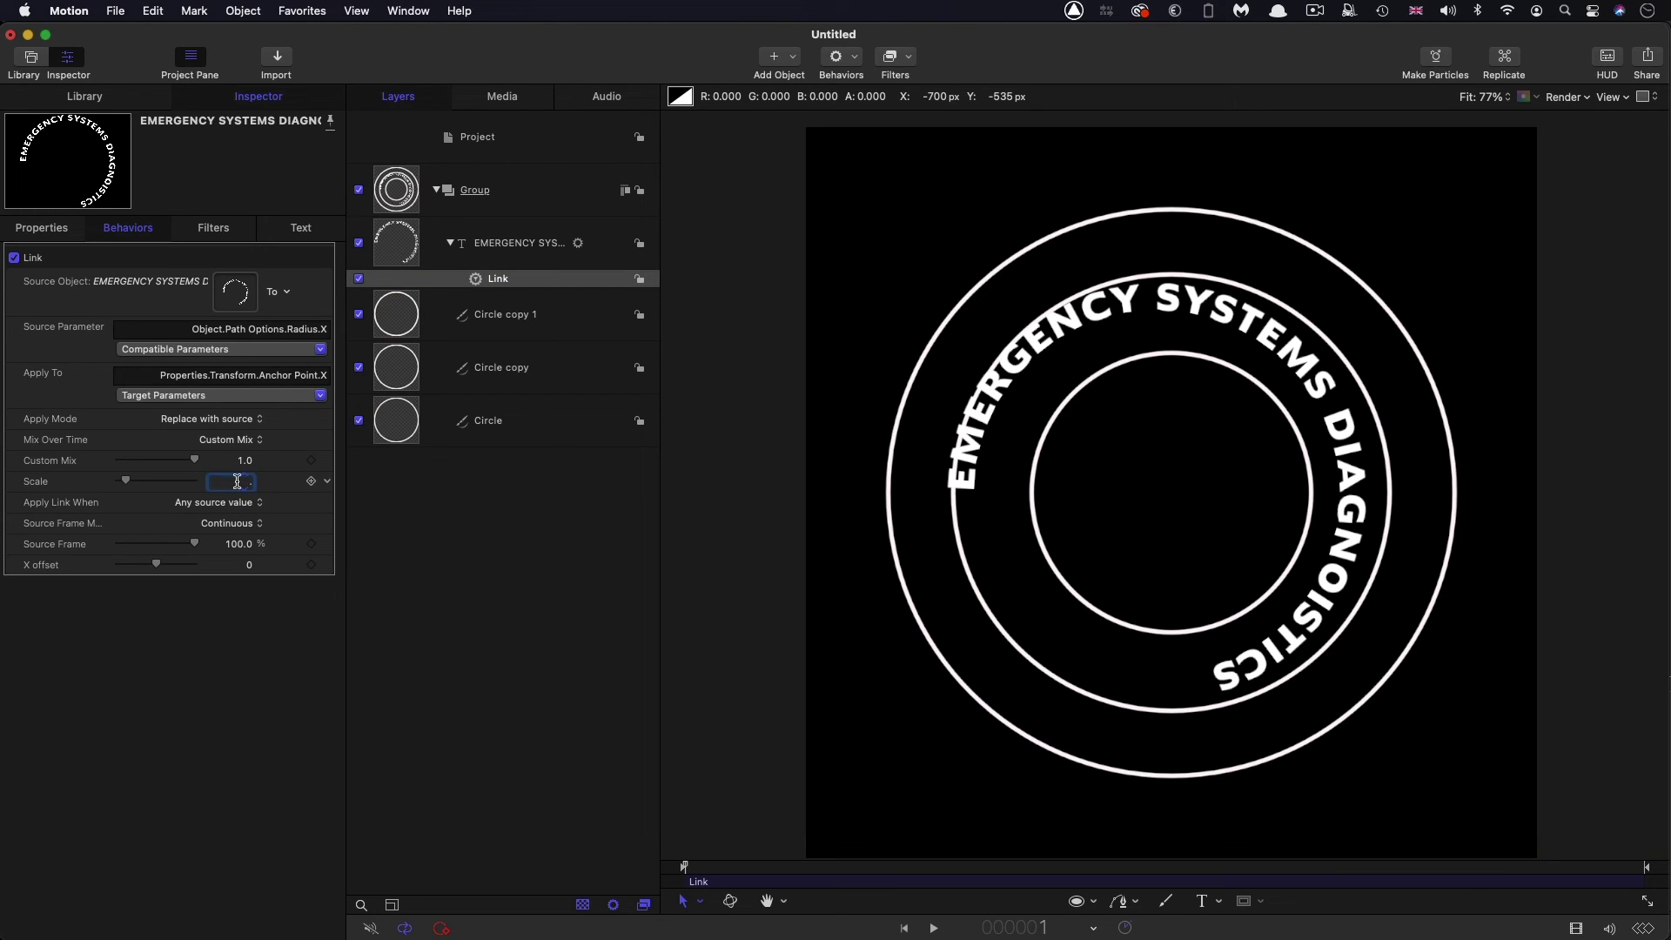
pyautogui.write('.9259')
pyautogui.press('Return')
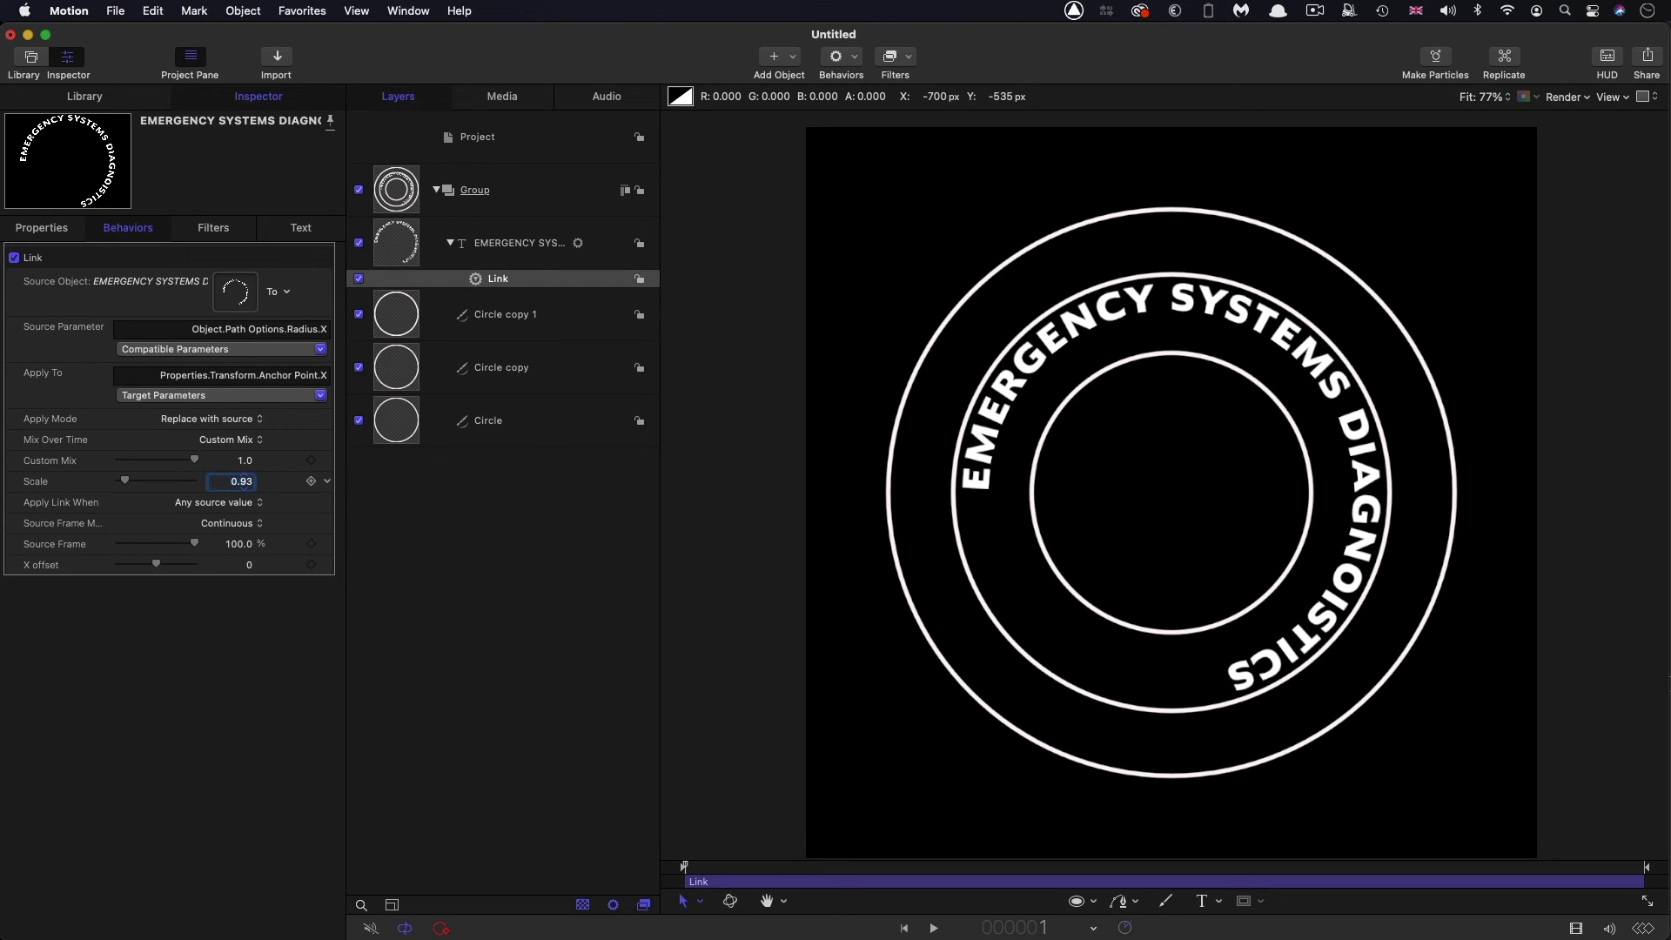
# - Delete the Link behaviour and rig the text's anchor point X to a new slider
pyautogui.rightClick(470, 277)
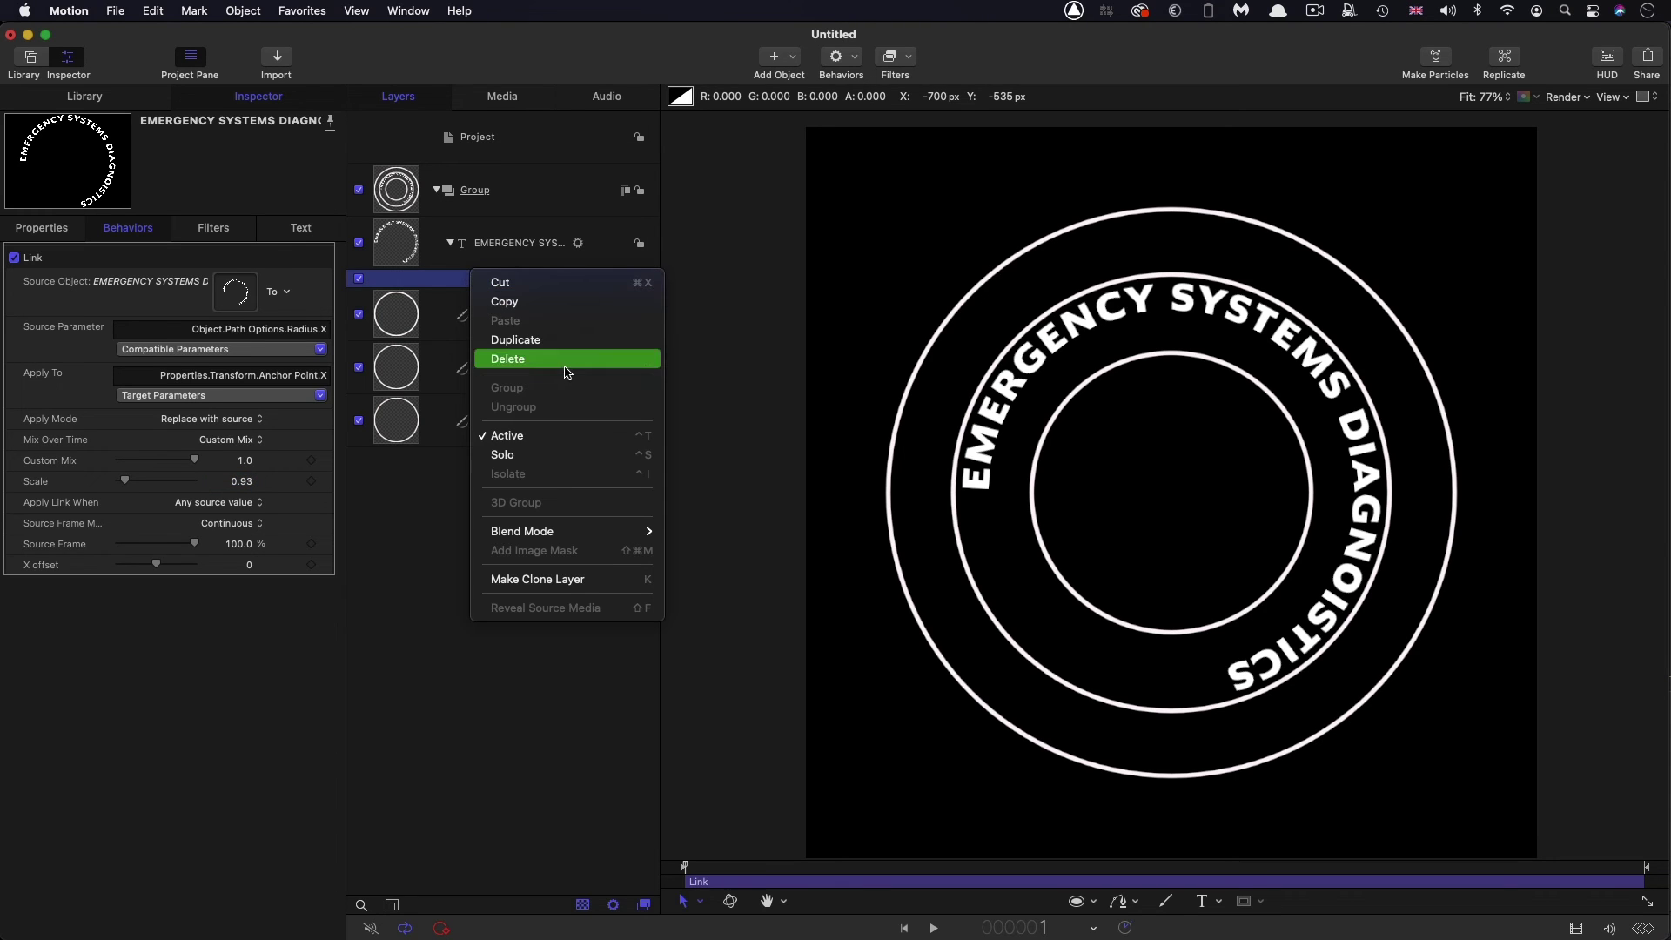
pyautogui.click(508, 358)
pyautogui.click(383, 233)
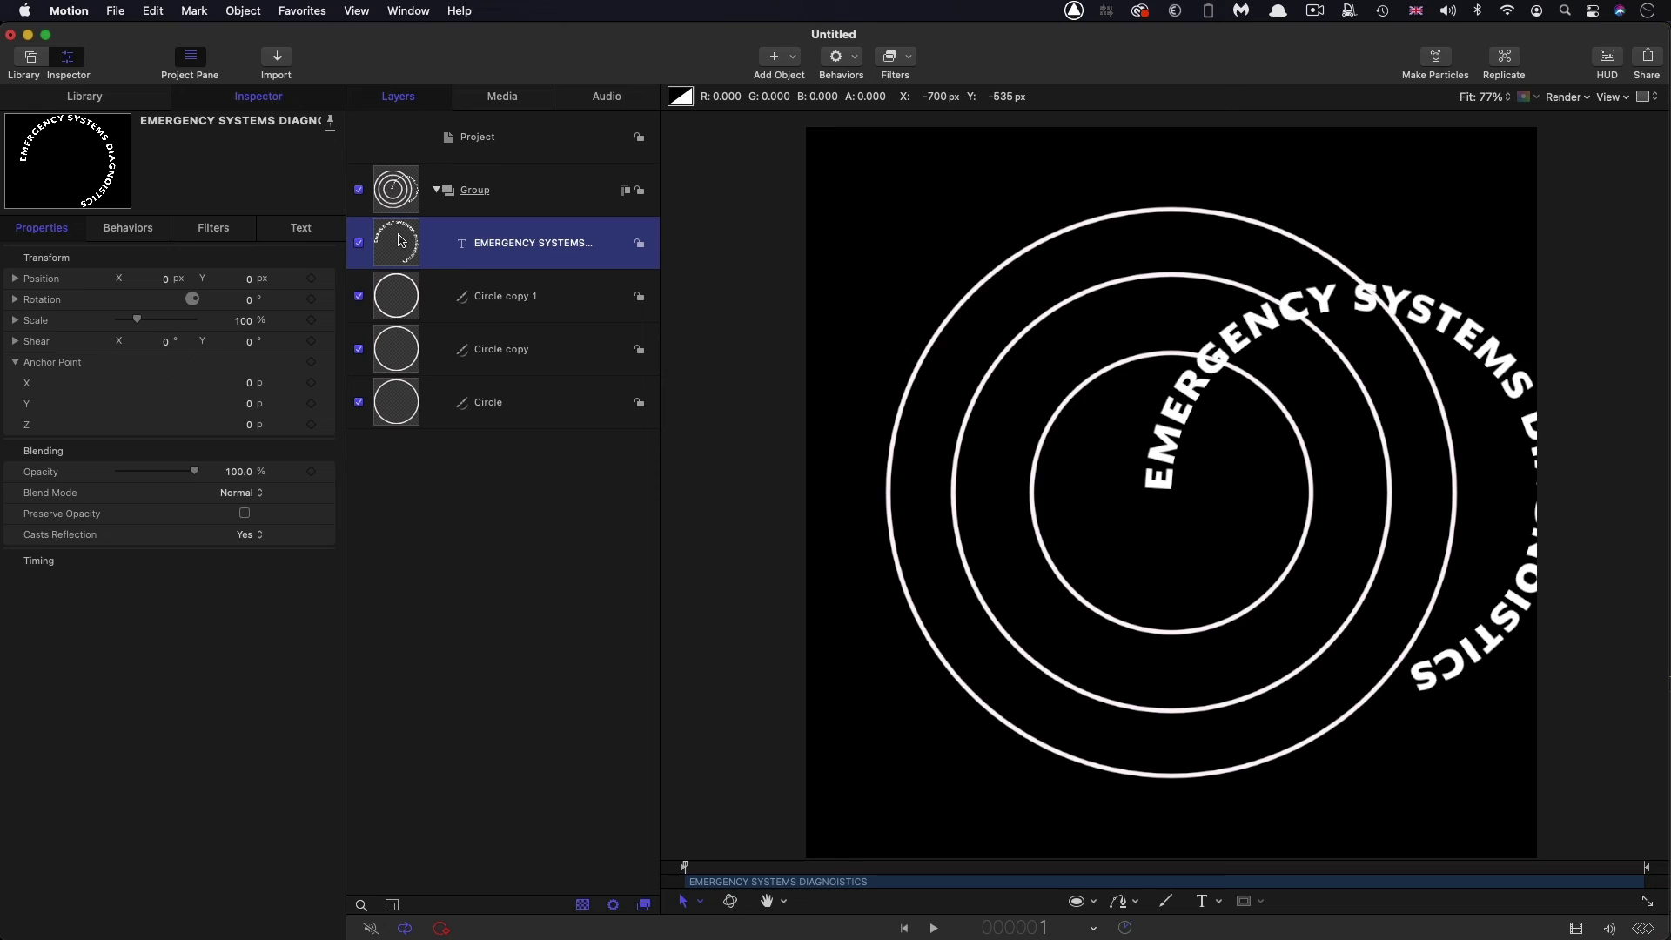
pyautogui.click(328, 385)
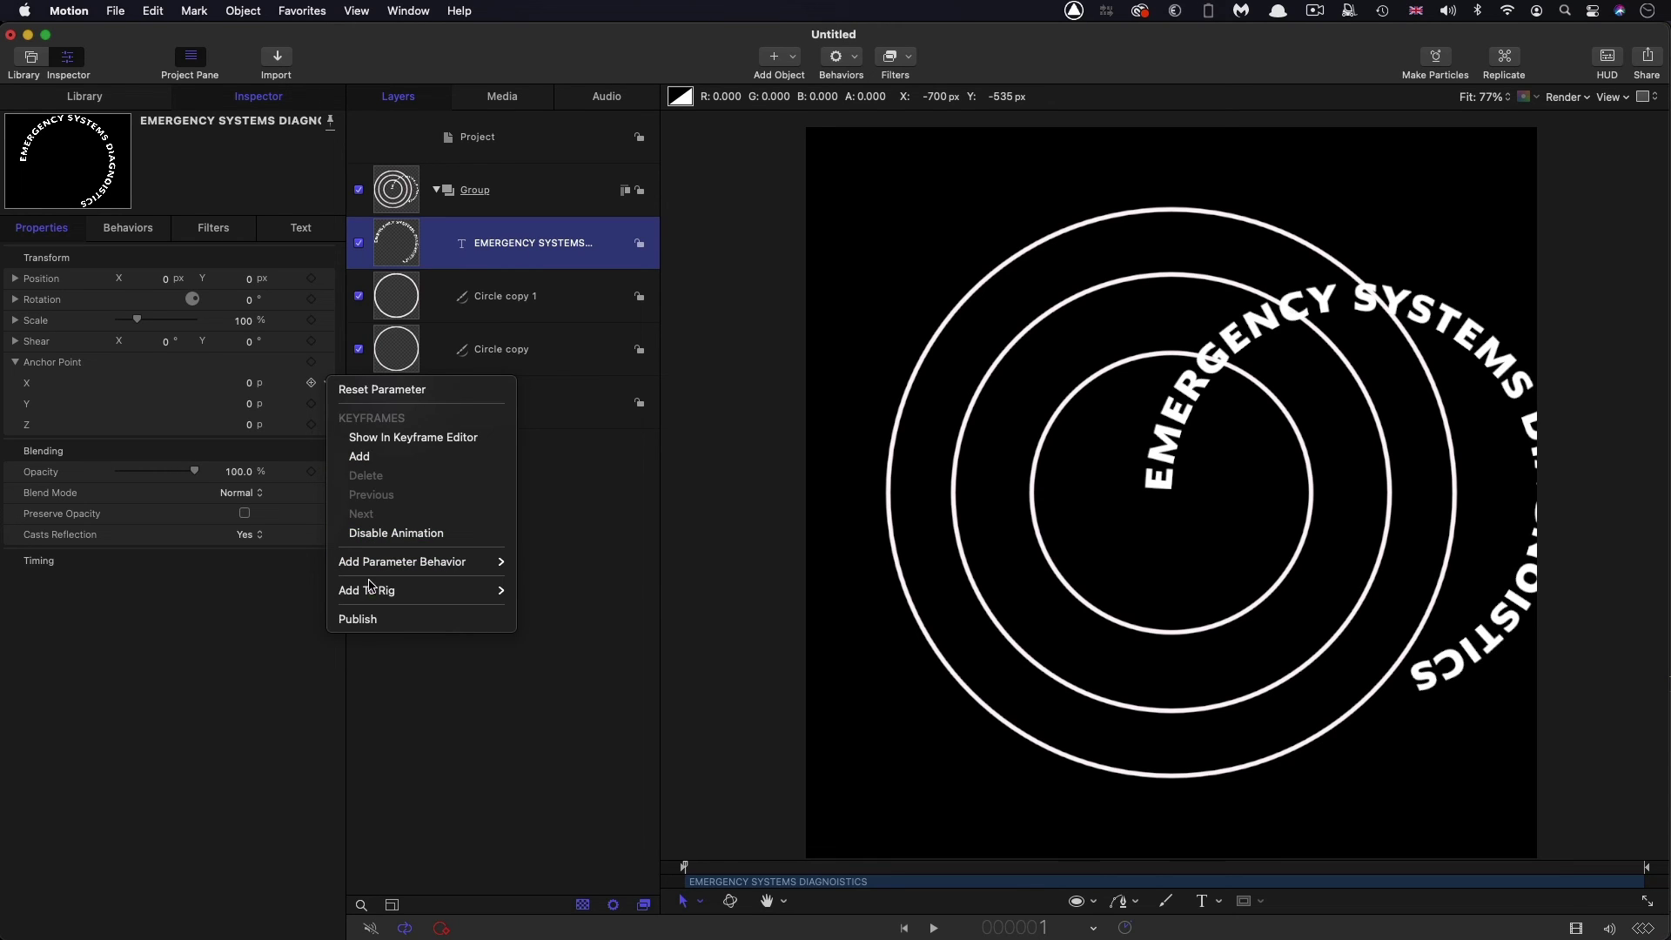
pyautogui.moveTo(375, 594)
pyautogui.moveTo(597, 591)
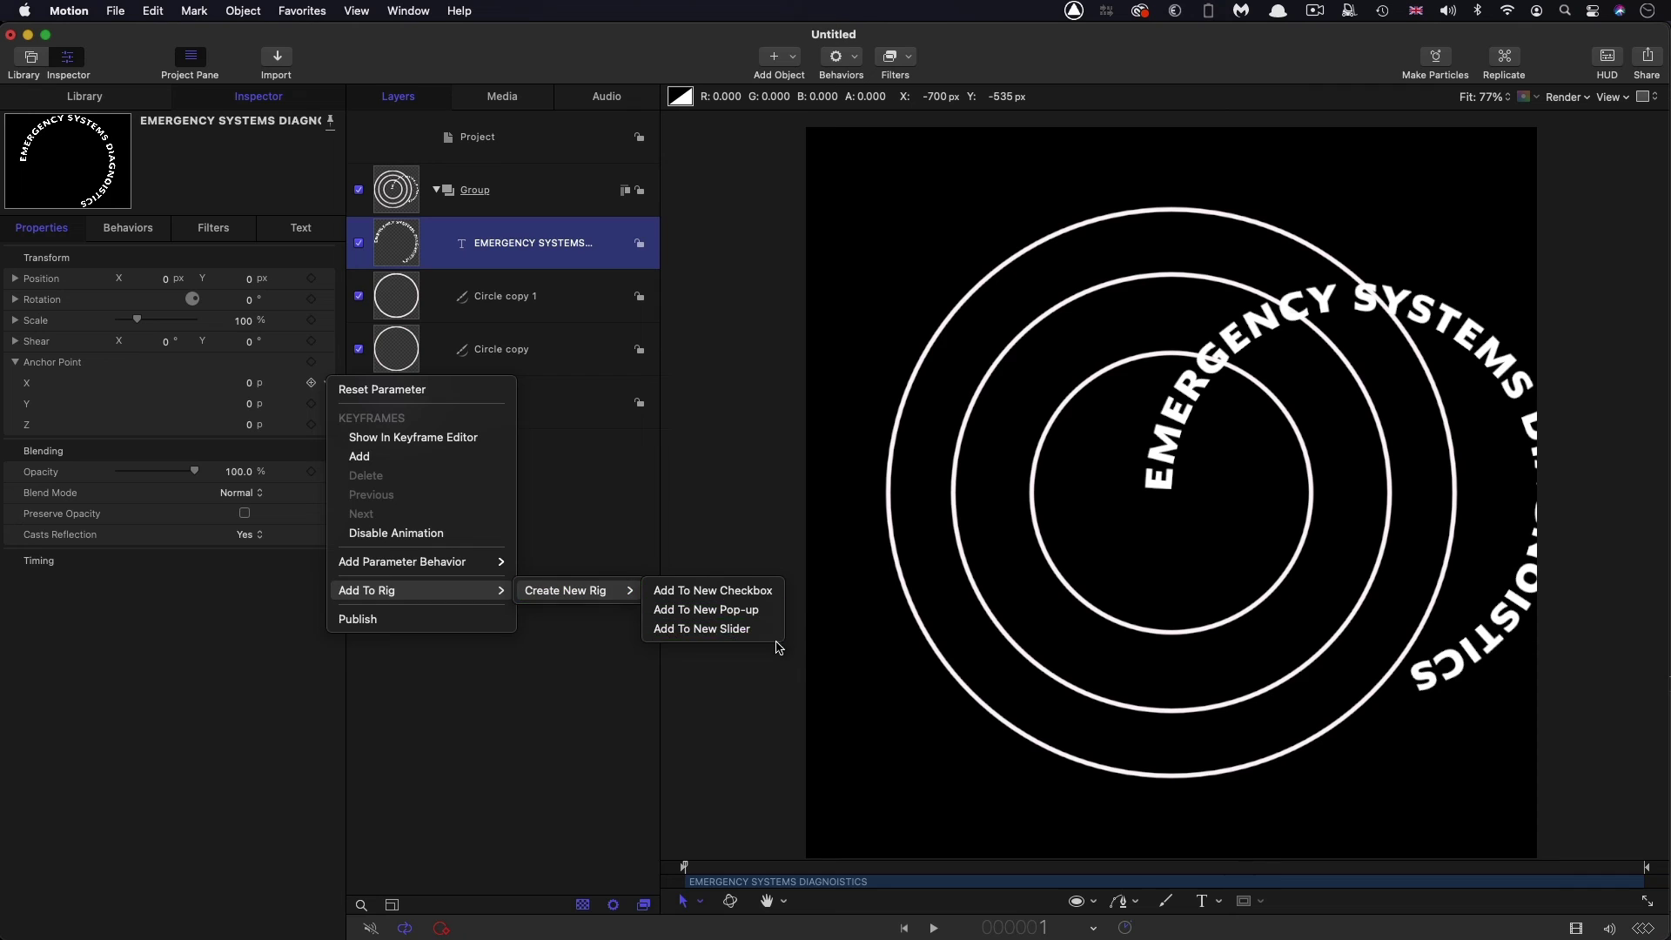
pyautogui.click(752, 629)
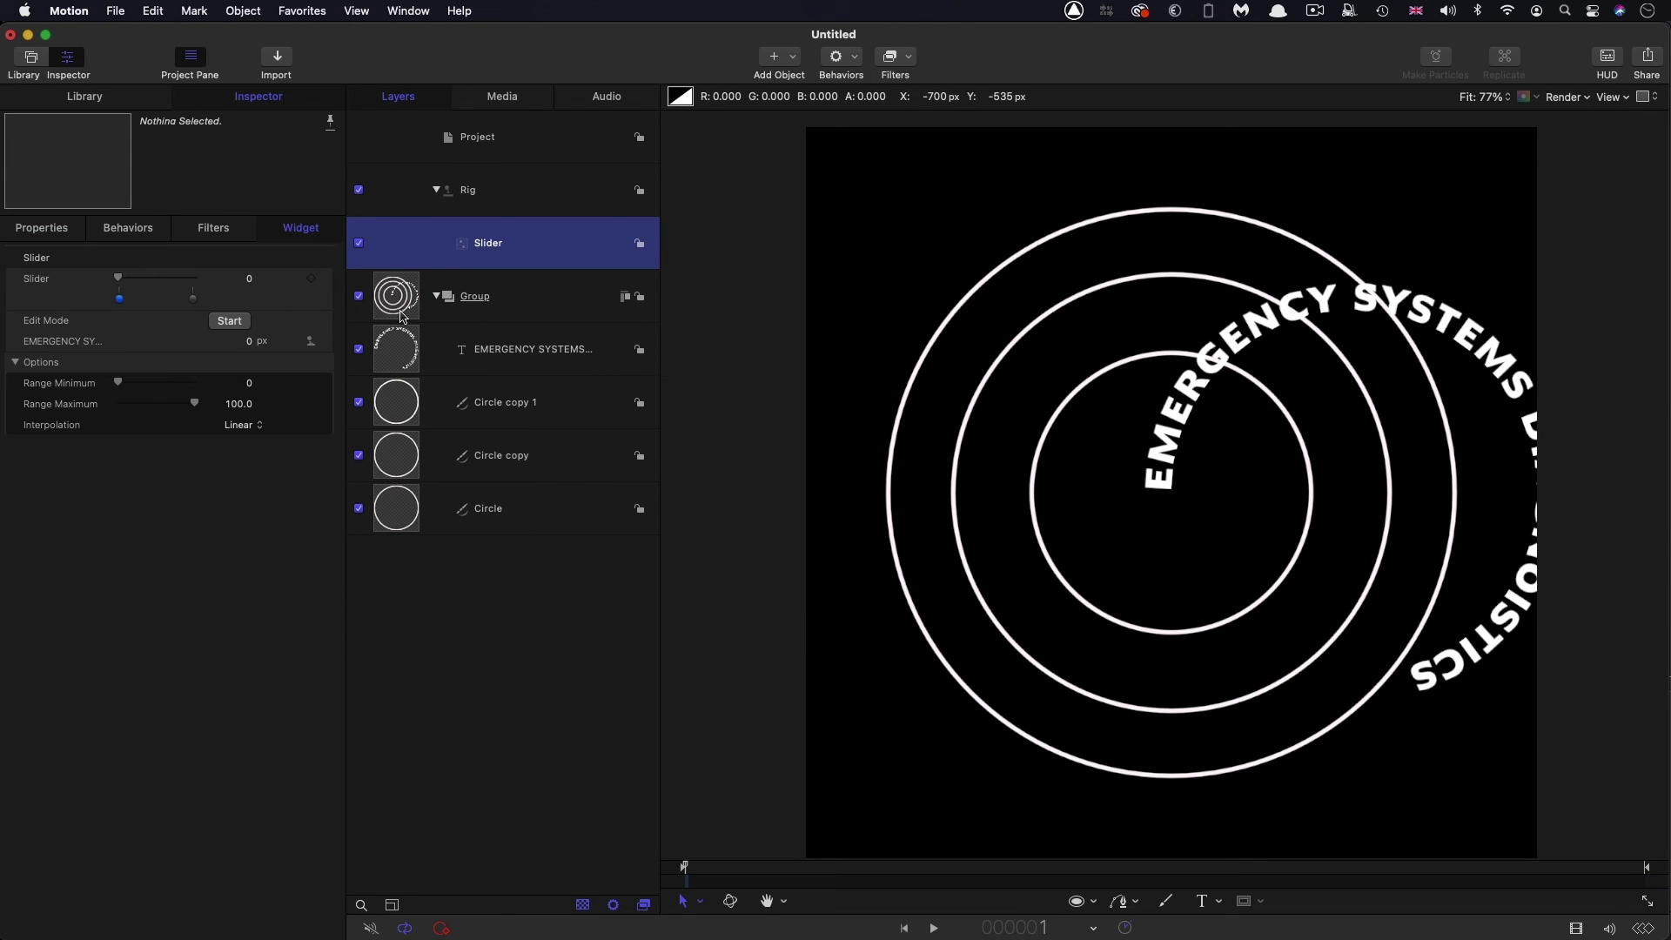
# - Add the EMERGENCY SYSTEMS text's path radius to the same rig slider
pyautogui.click(400, 362)
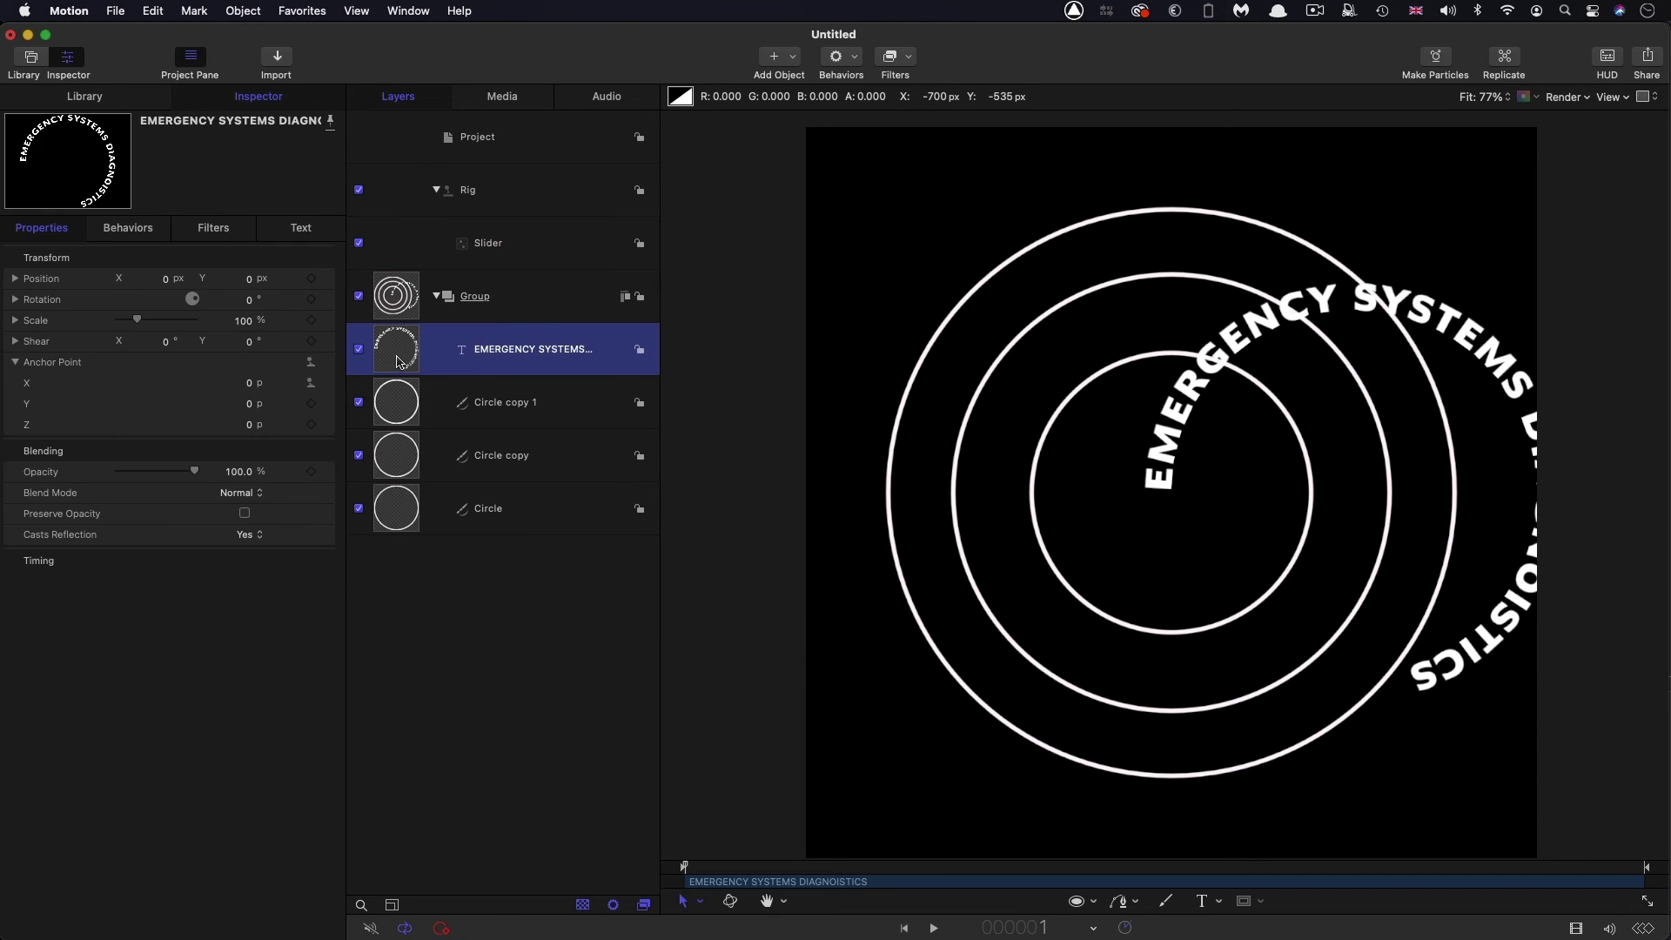
pyautogui.click(302, 228)
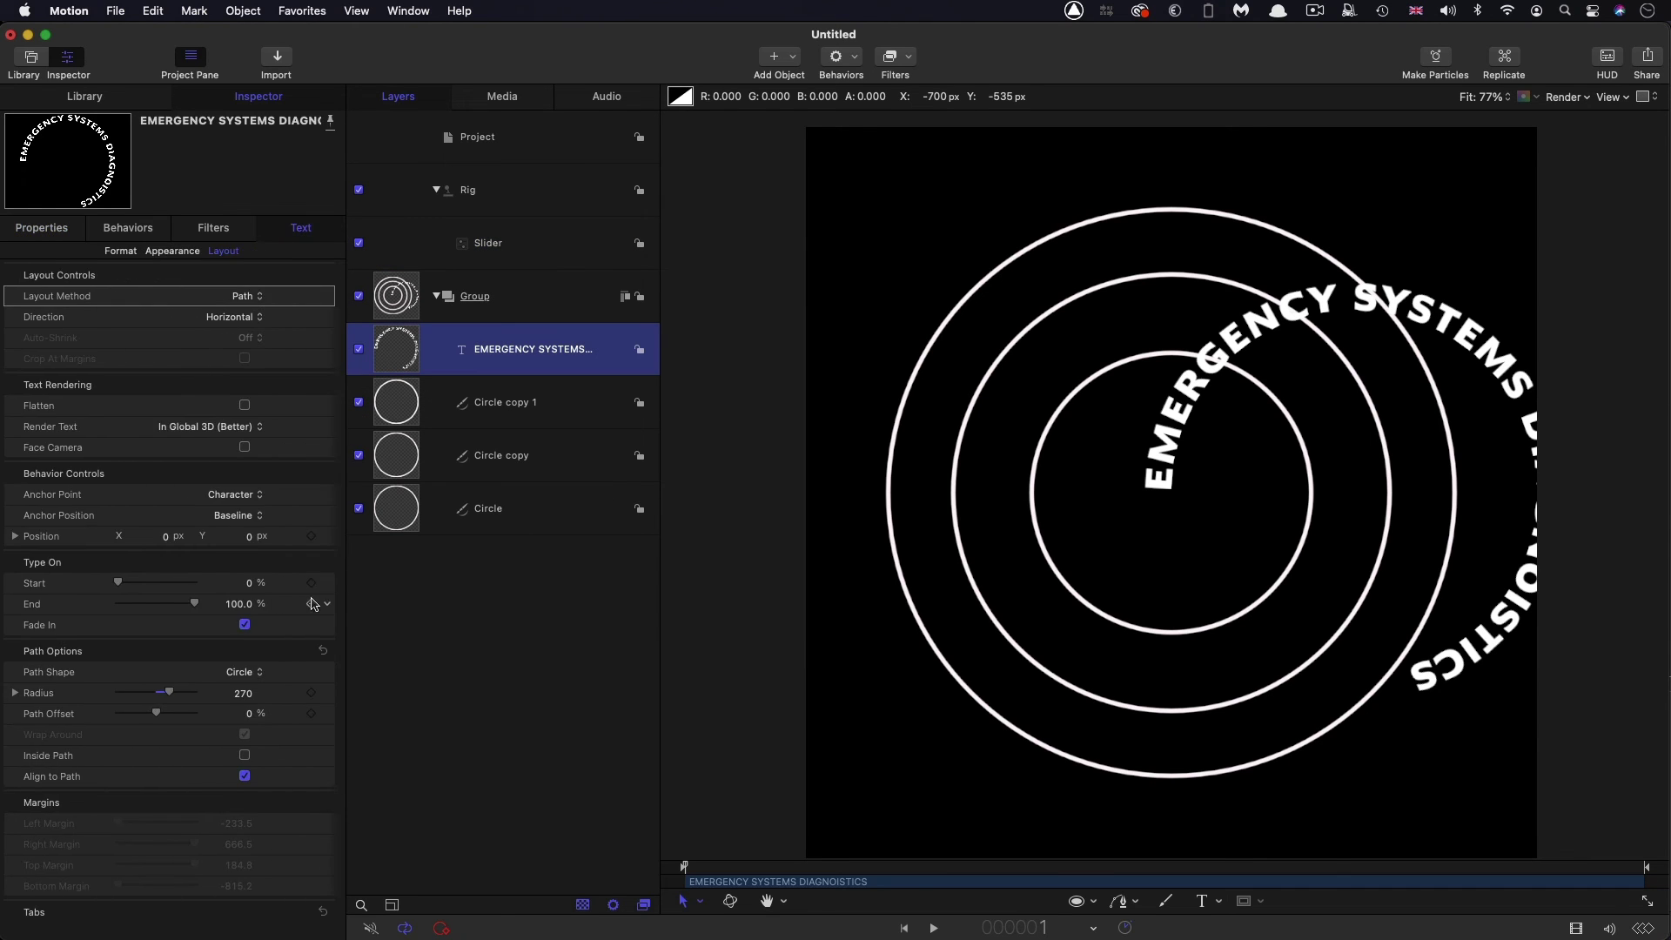
pyautogui.click(325, 693)
pyautogui.moveTo(374, 899)
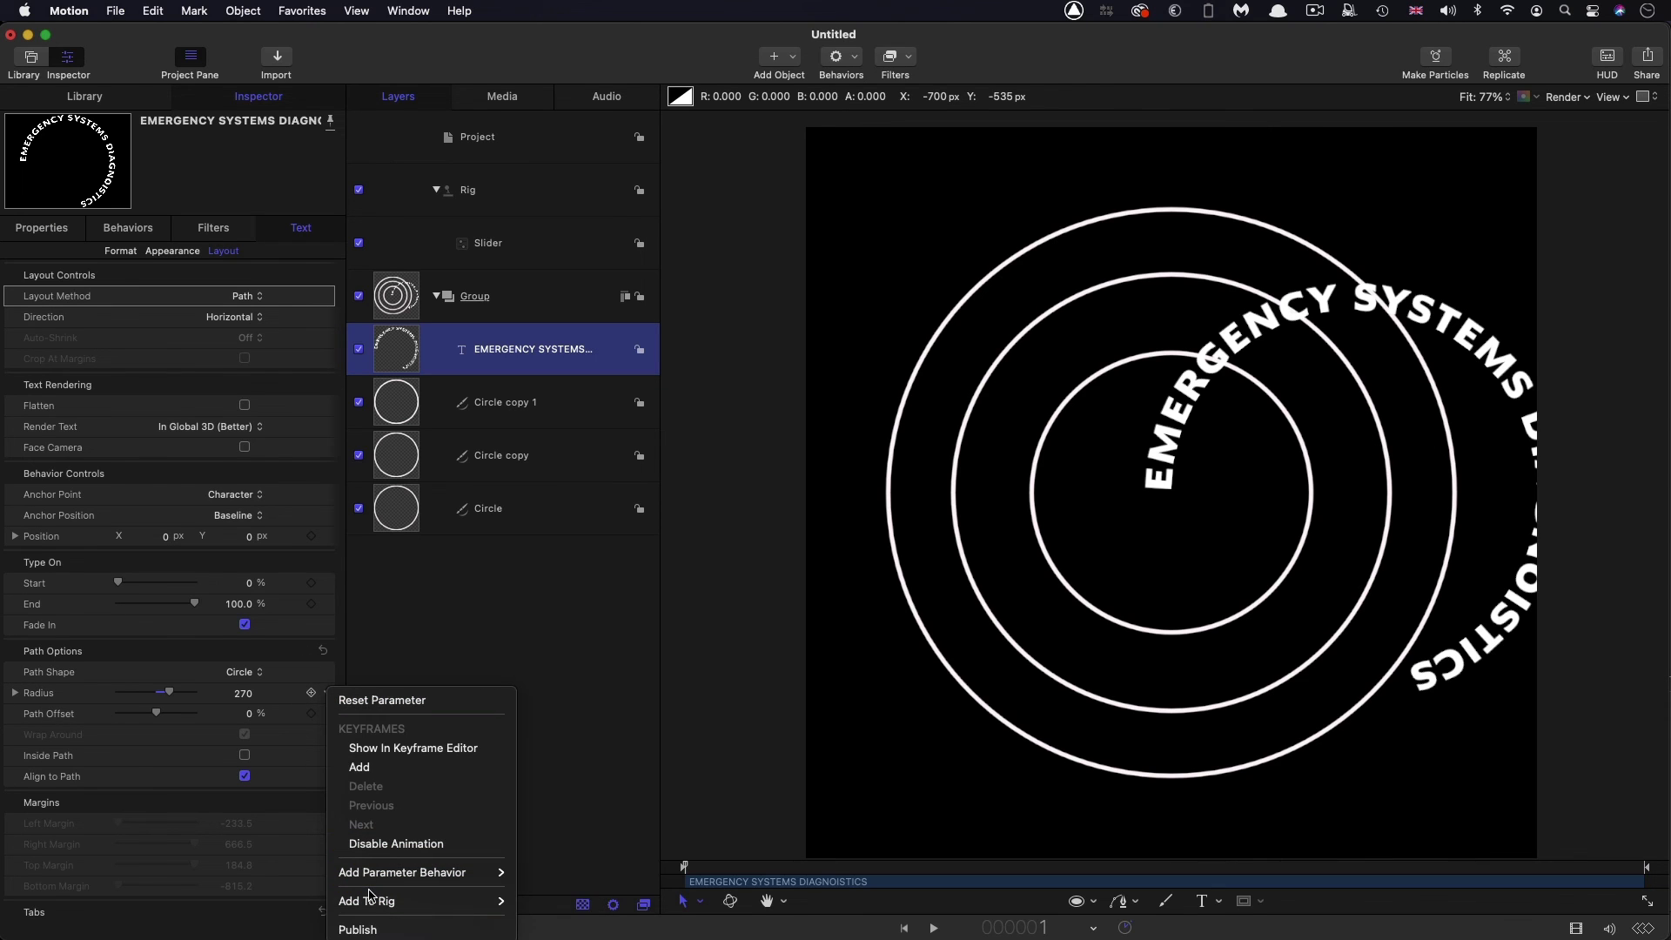
pyautogui.moveTo(524, 919)
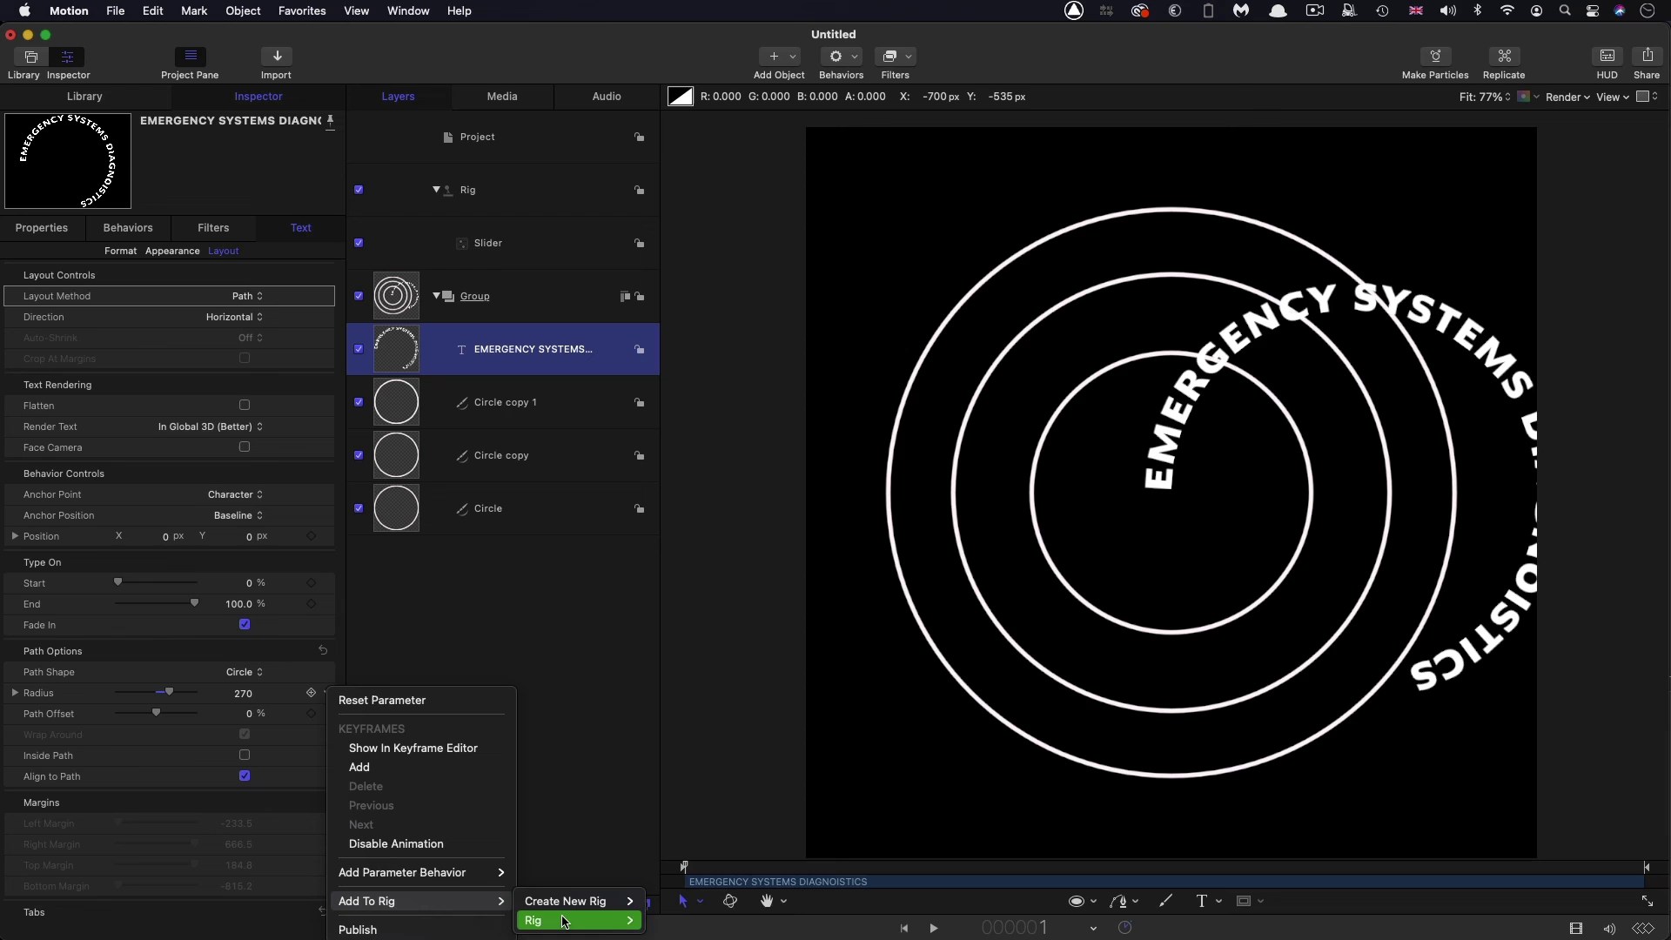
pyautogui.click(667, 921)
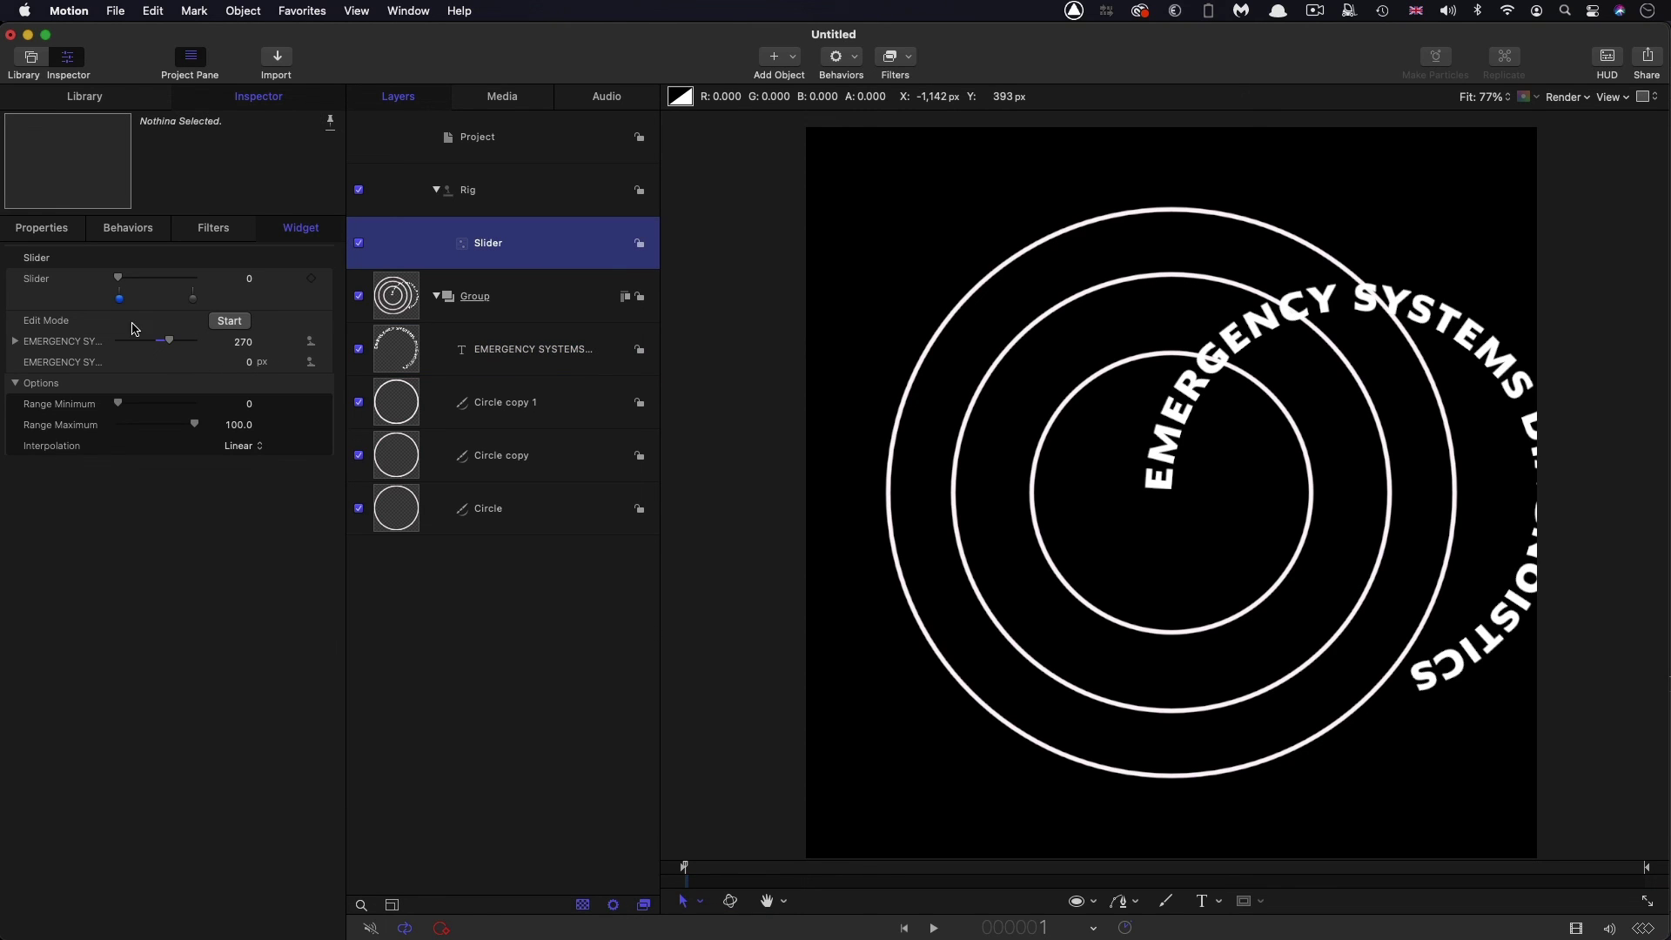
# - Set radius 0 at the slider's start and a slider range maximum of 100
pyautogui.click(240, 343)
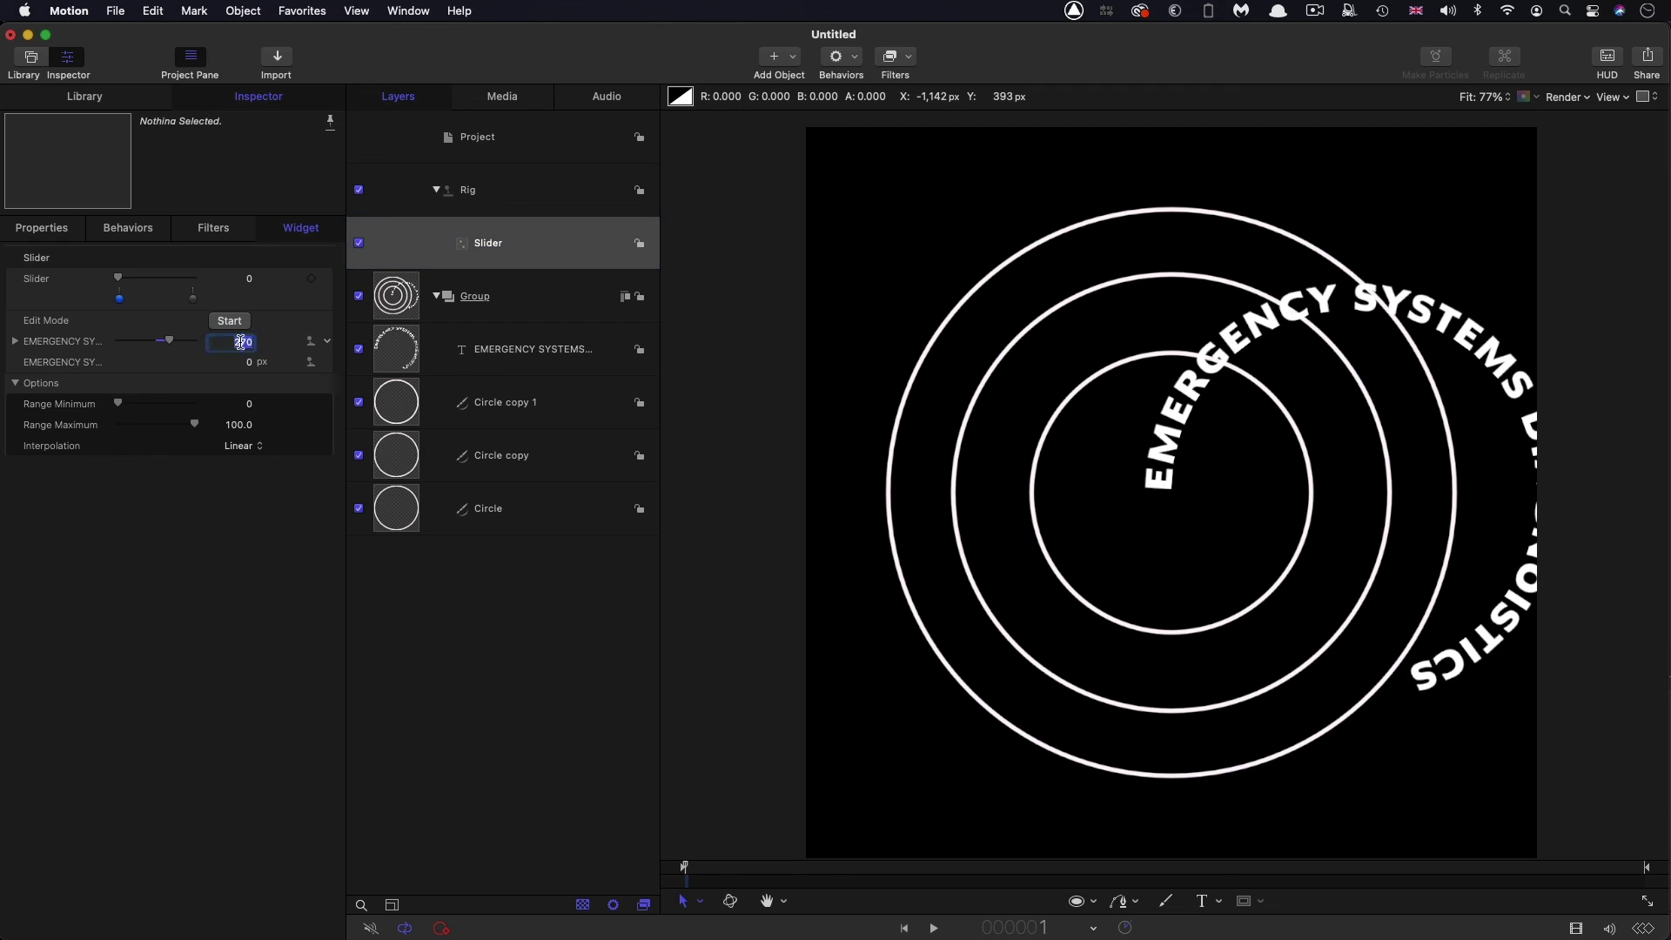
pyautogui.write('0')
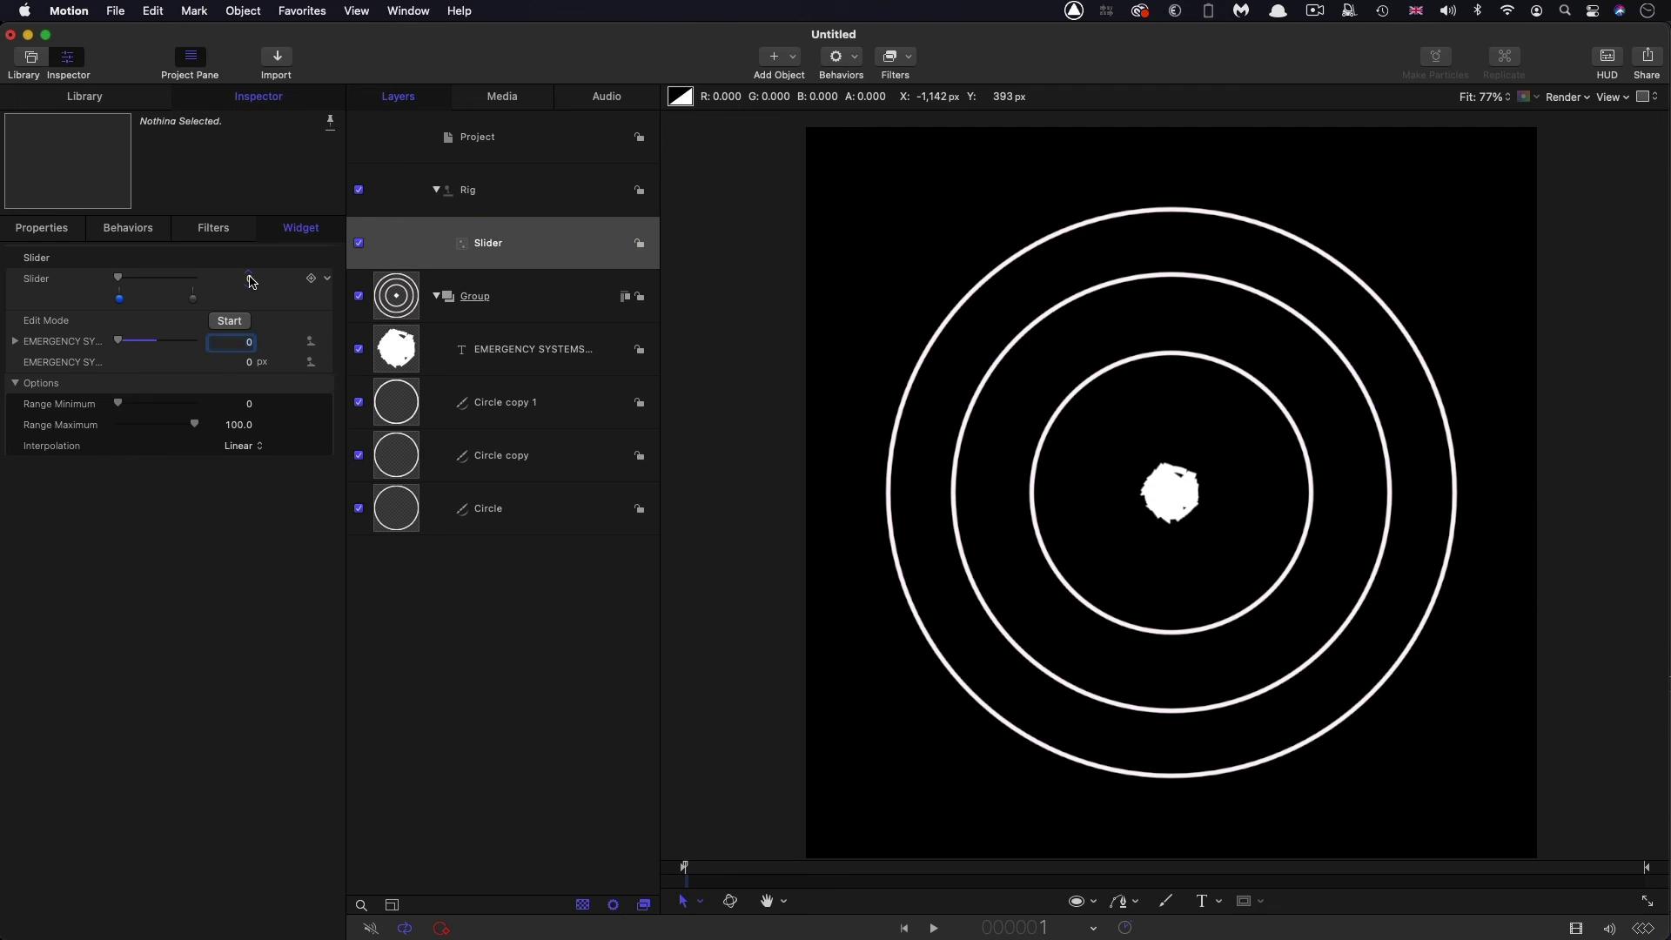
pyautogui.click(248, 279)
pyautogui.press('Return')
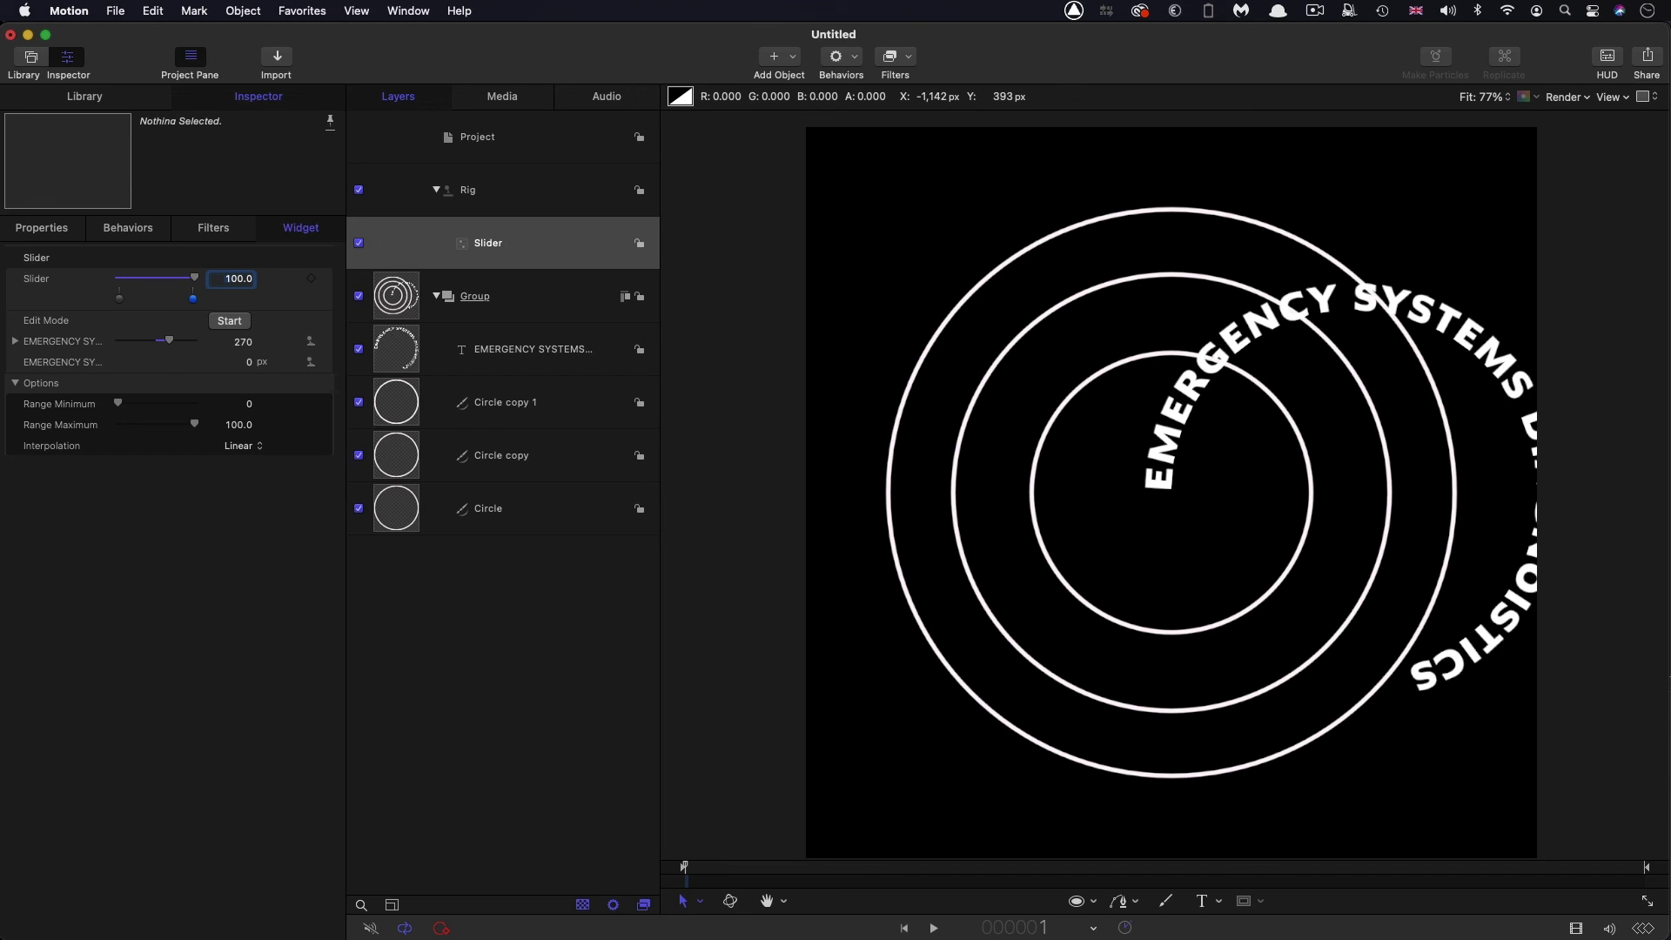
pyautogui.click(240, 425)
pyautogui.write('100.0')
# - Set radius 1000 at full slider, then drag the slider to 33.21 to centre the ring
pyautogui.click(241, 342)
pyautogui.write('1000')
pyautogui.press('Tab')
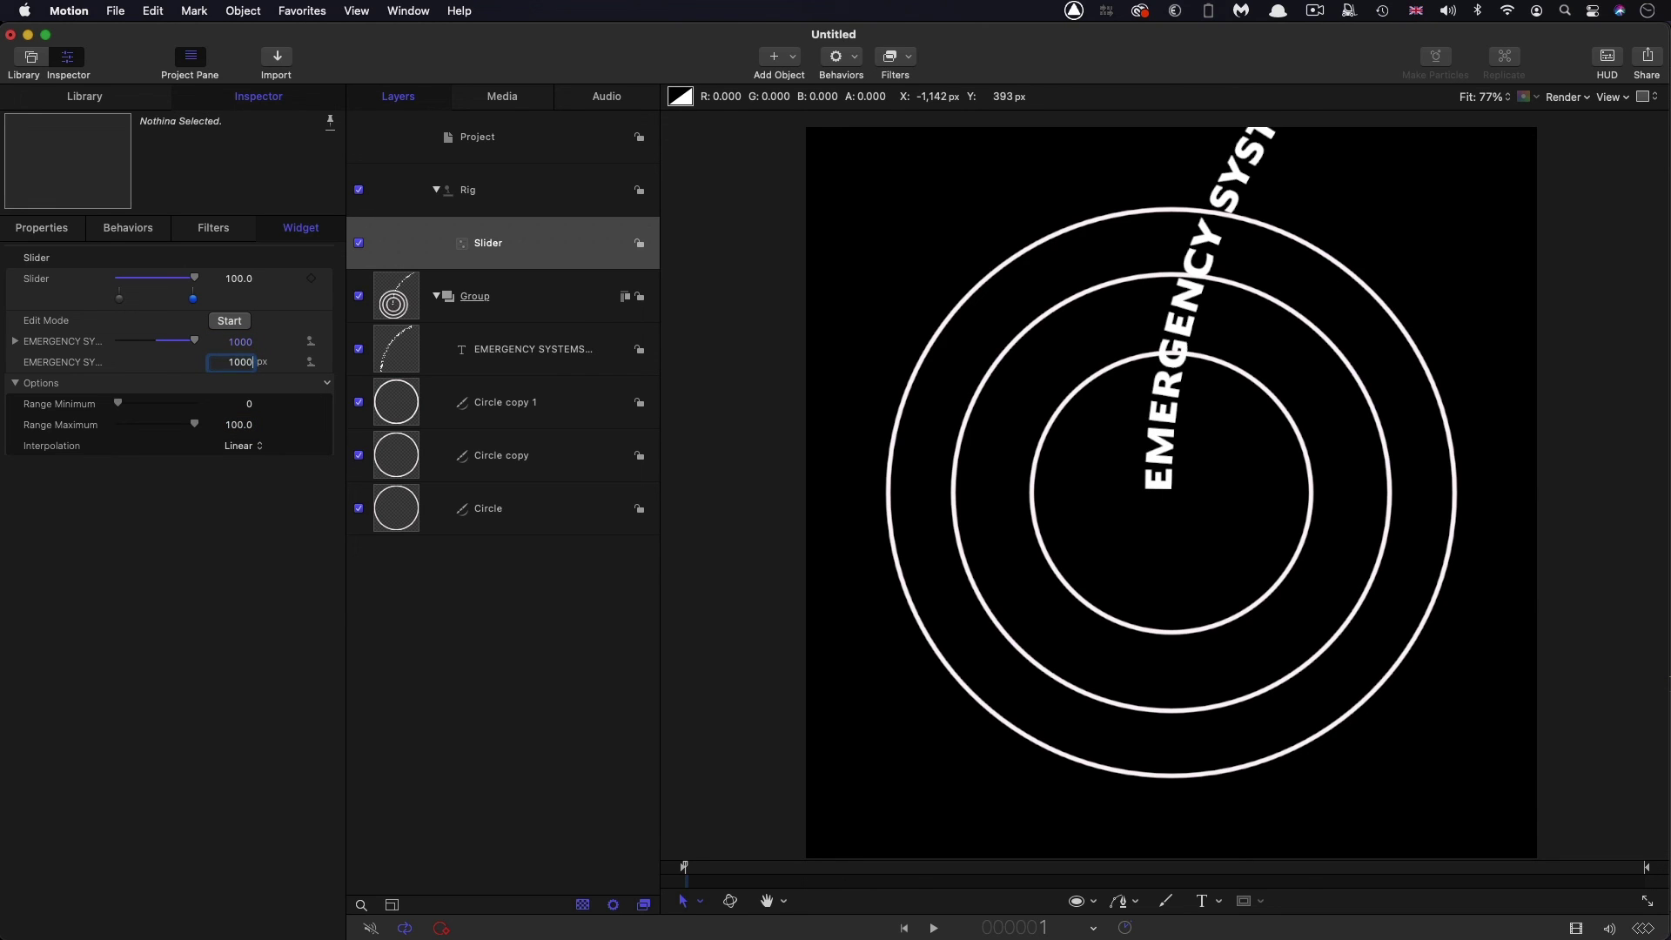
pyautogui.moveTo(191, 278); pyautogui.dragTo(144, 296)
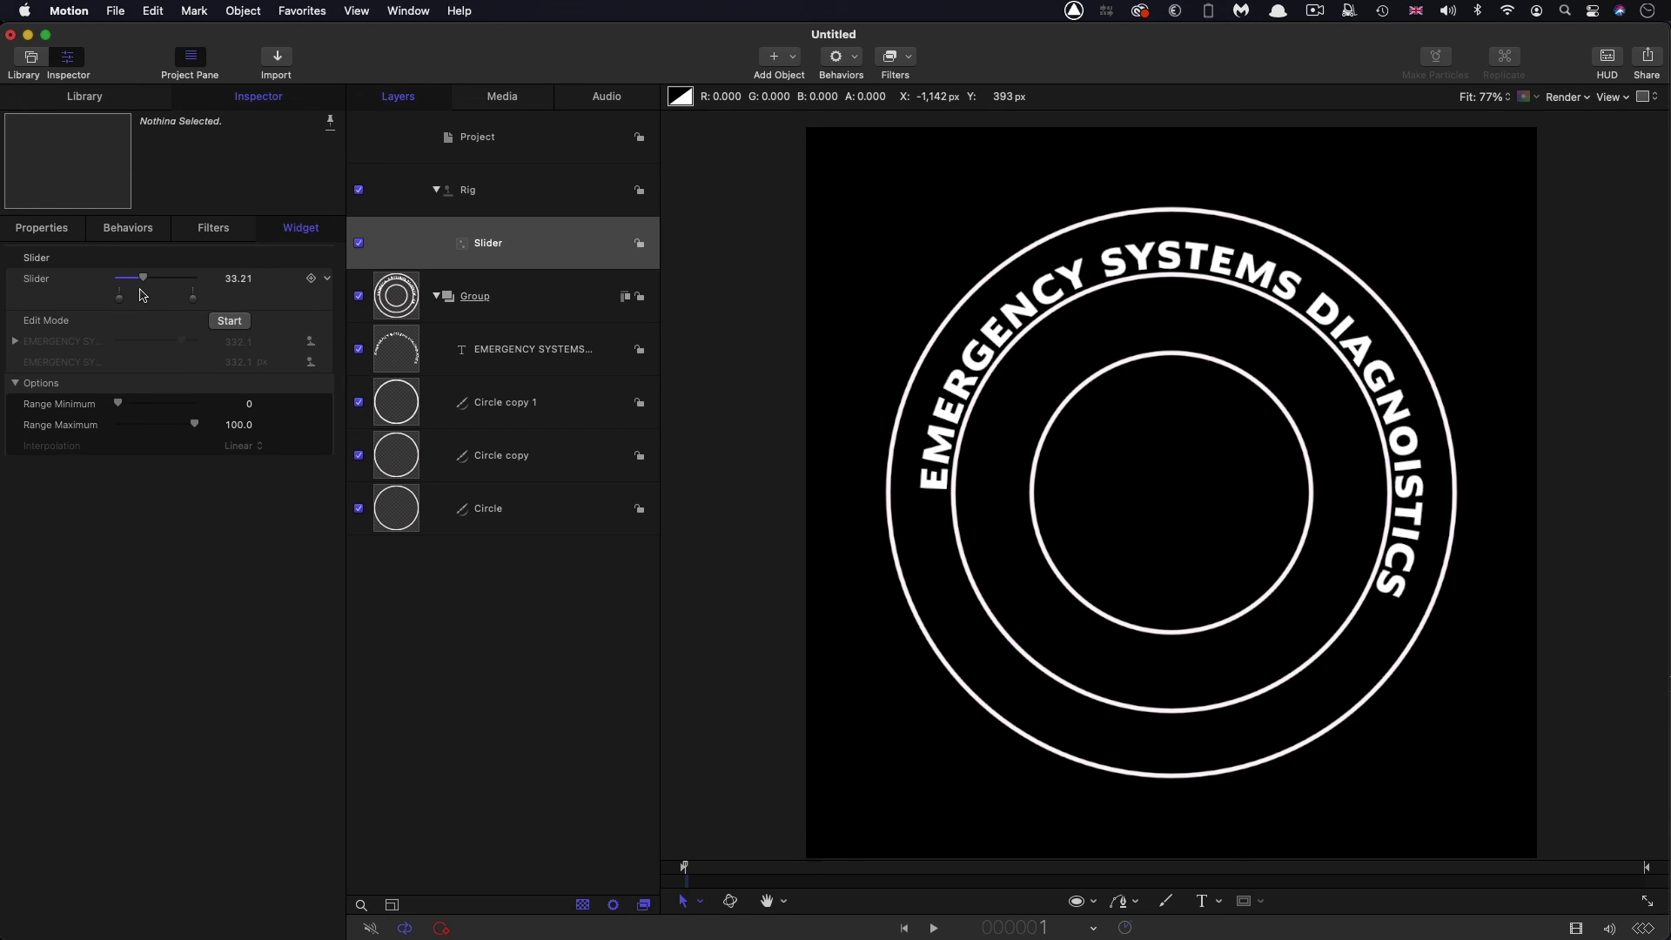